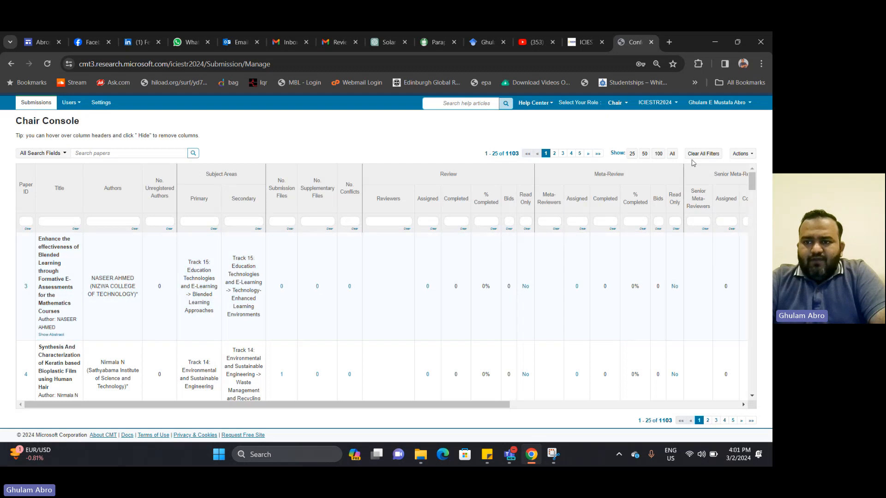
Show all 1103 submissions on one page and scroll down to paper 401's row
left_click(673, 155)
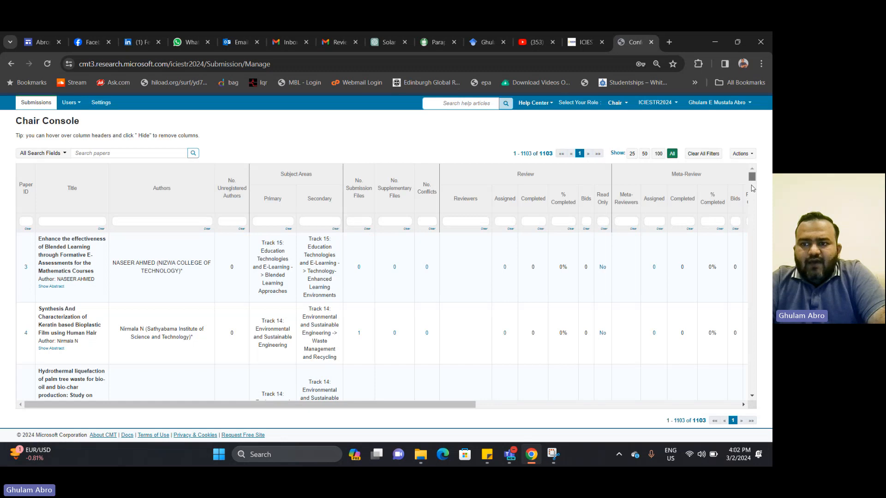
left_click_drag(752, 177, 752, 388)
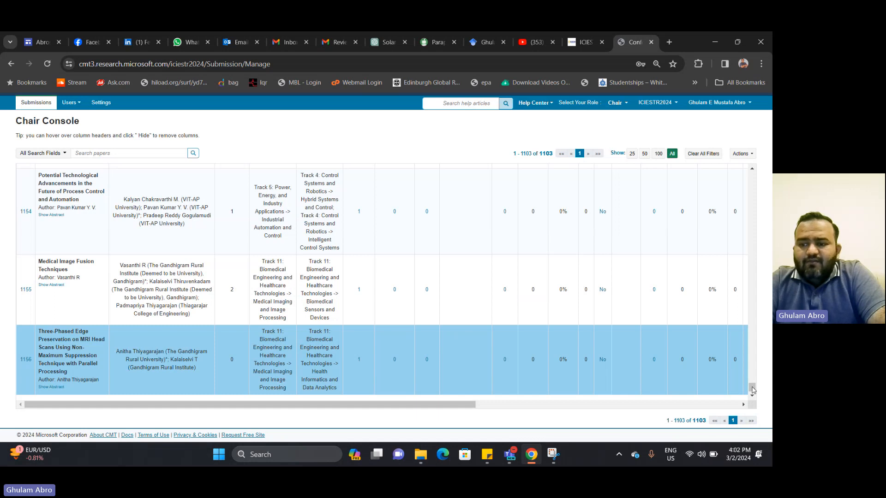
left_click(755, 370)
left_click_drag(755, 370, 760, 251)
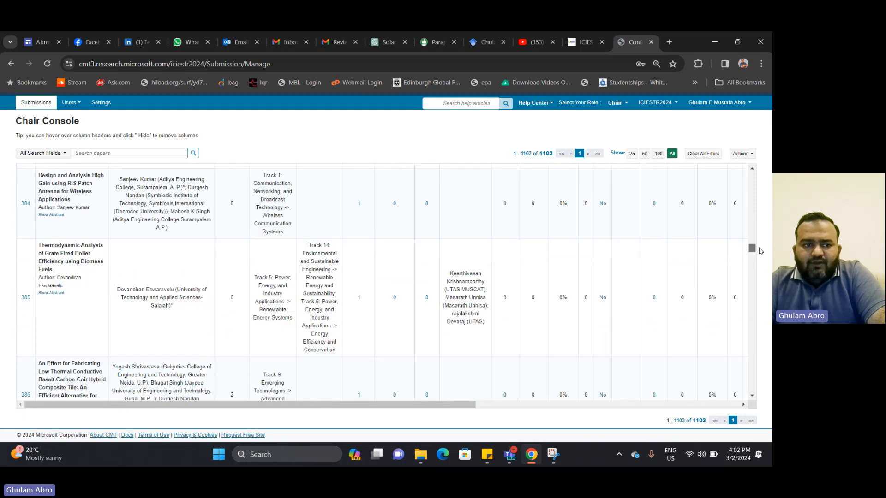
scroll(482, 344, "down", 20)
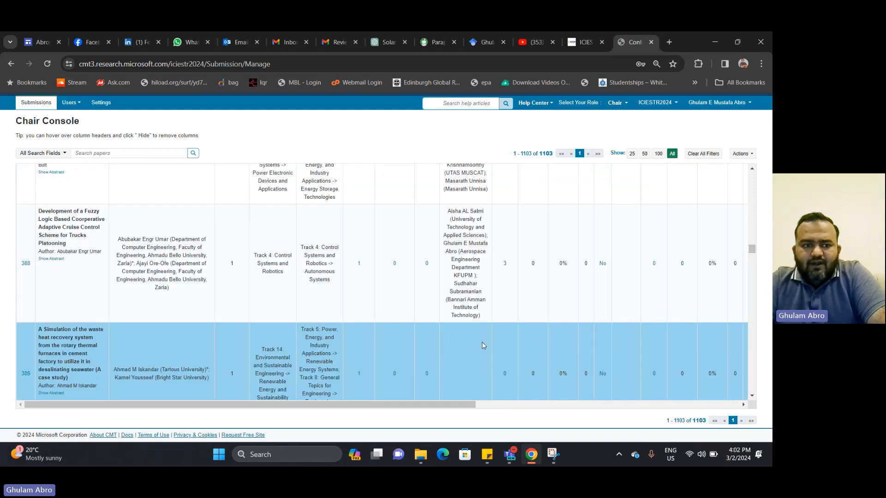
scroll(482, 345, "down", 8)
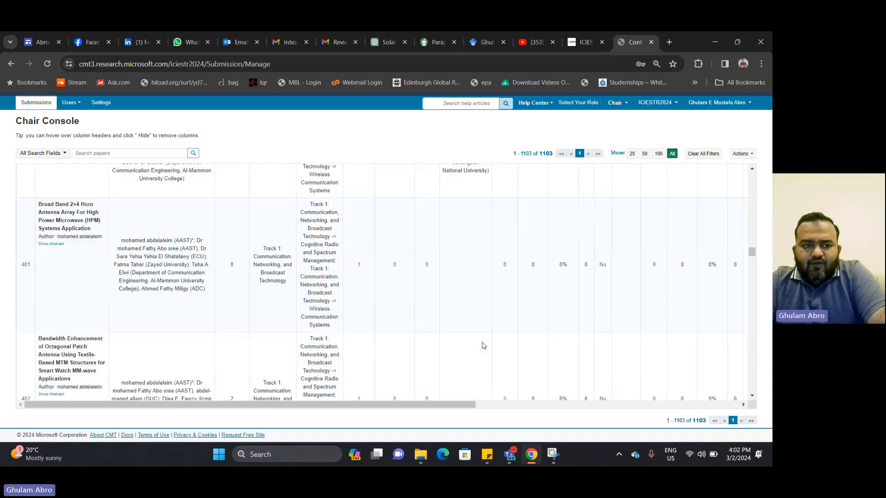
scroll(483, 346, "up", 1)
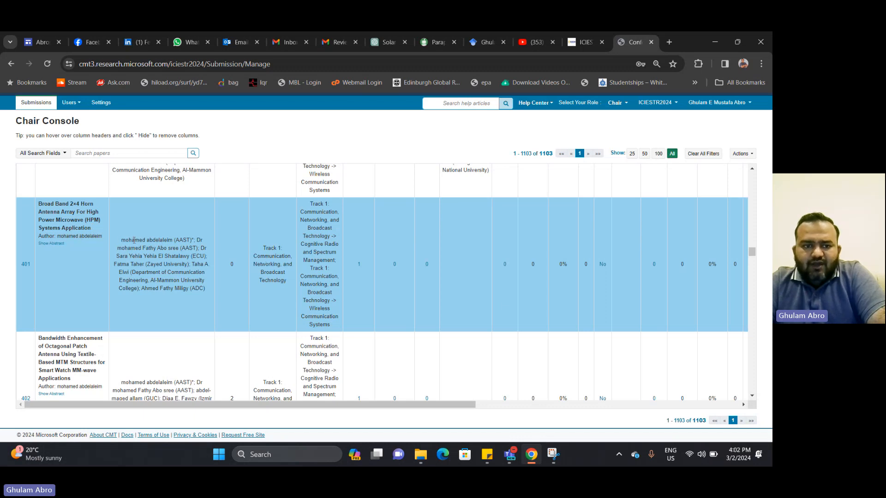
Highlight paper 401's author list and its primary and secondary subject areas
left_click_drag(134, 240, 212, 298)
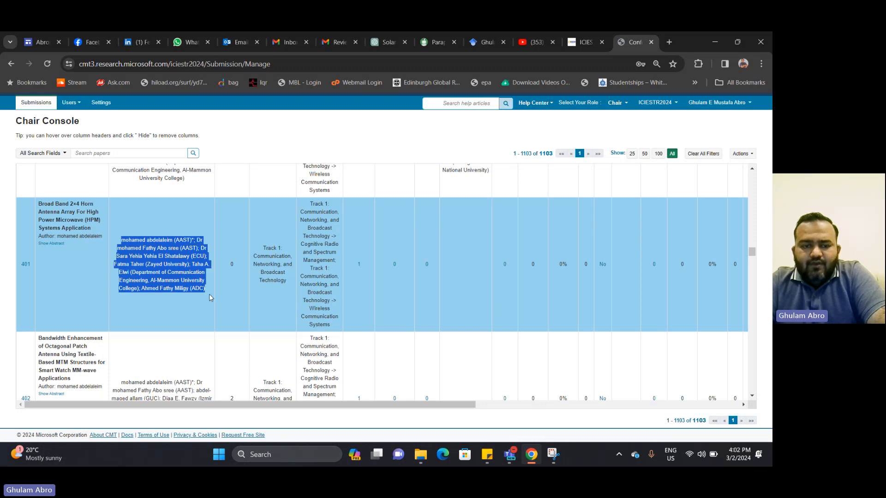
left_click(244, 296)
left_click_drag(270, 248, 312, 283)
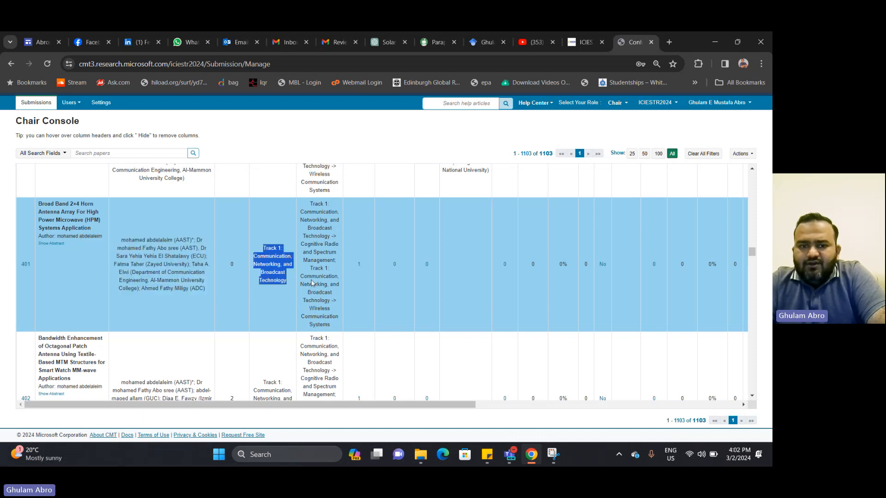
left_click_drag(310, 207, 335, 325)
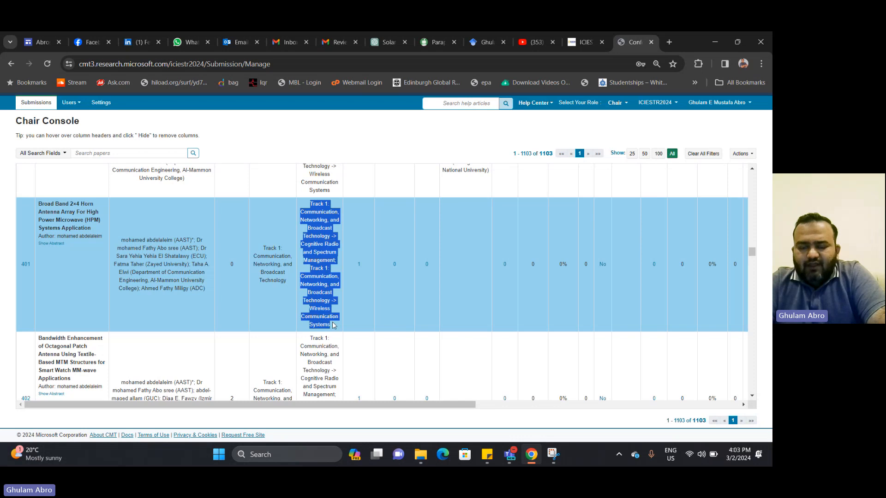
left_click(375, 310)
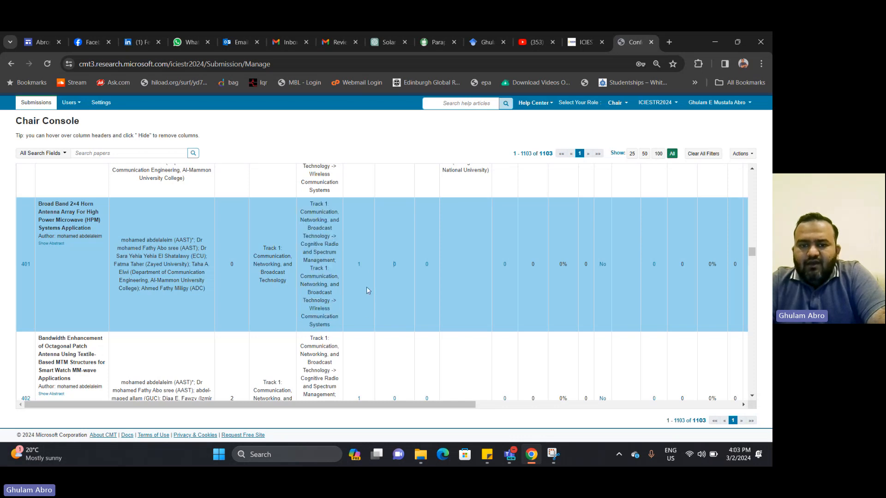
Open paper 401's submission files link in a new tab and switch to it
right_click(359, 264)
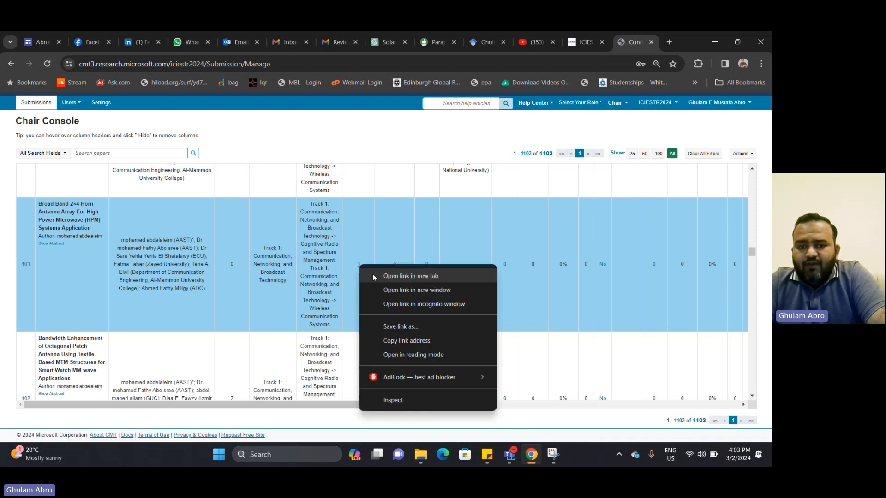
left_click(372, 275)
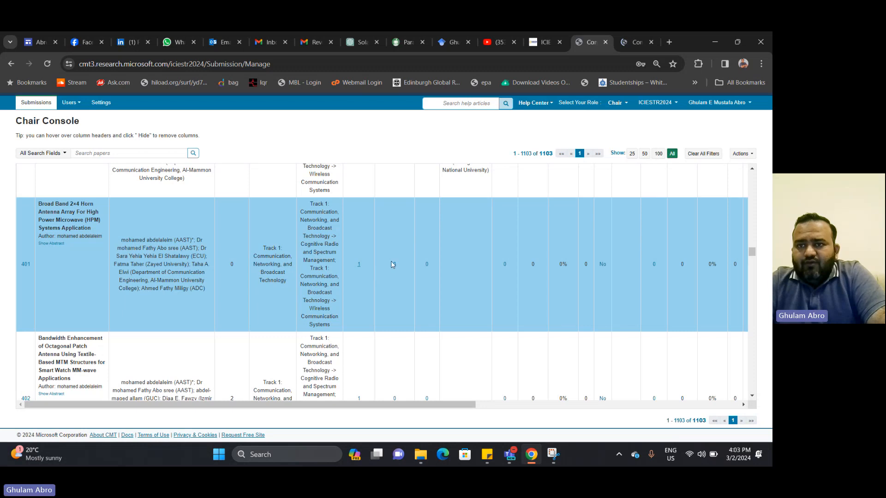
left_click(637, 42)
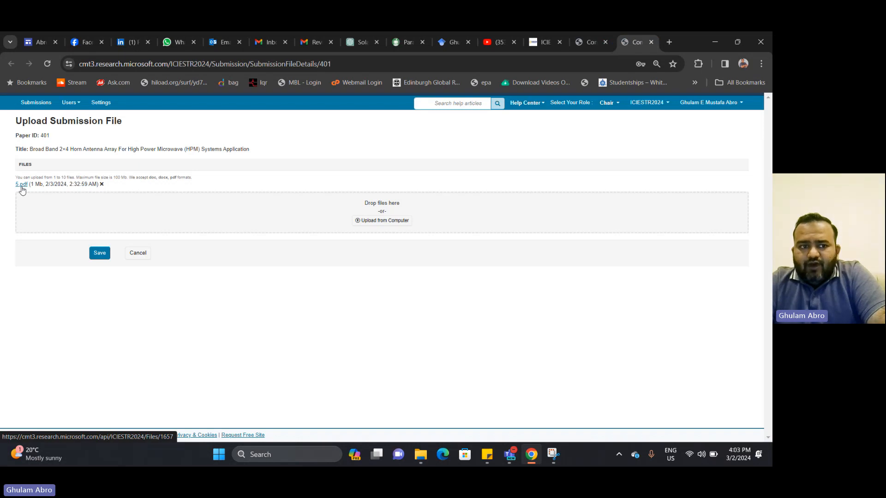
Download 5.pdf and save it as 401.pdf in New folder > 52 to onwards
left_click(21, 185)
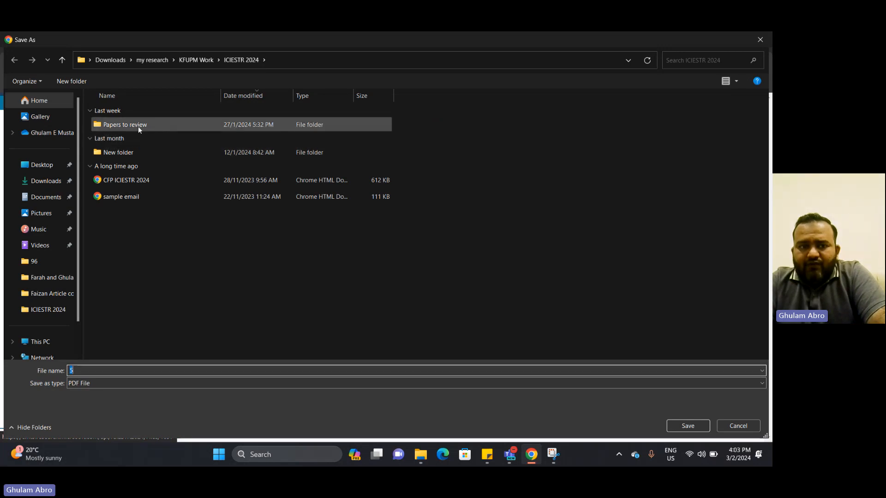
double_click(128, 153)
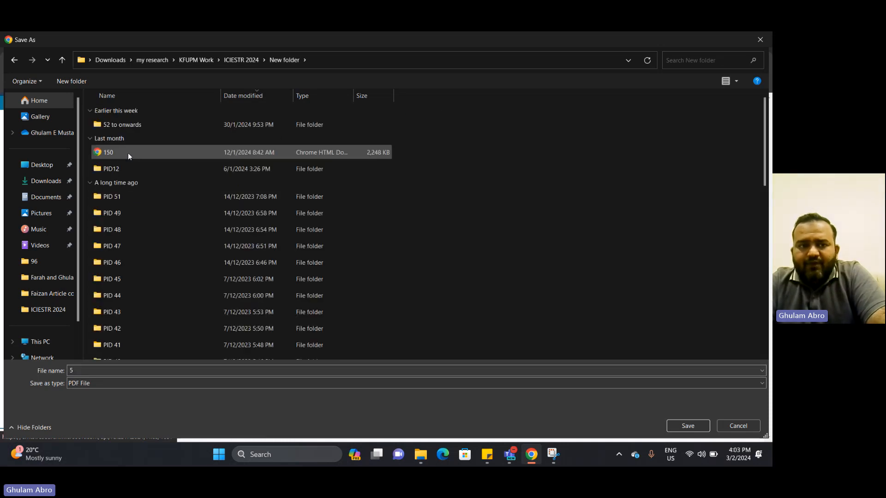
double_click(139, 129)
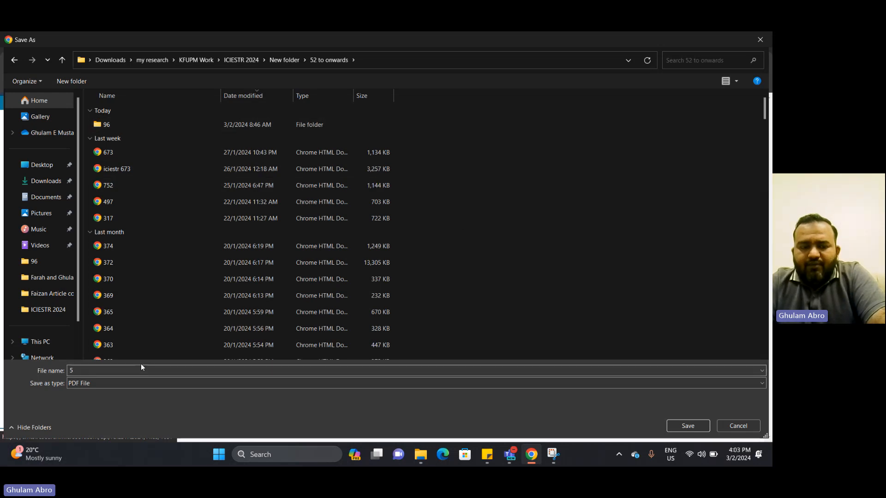
double_click(279, 46)
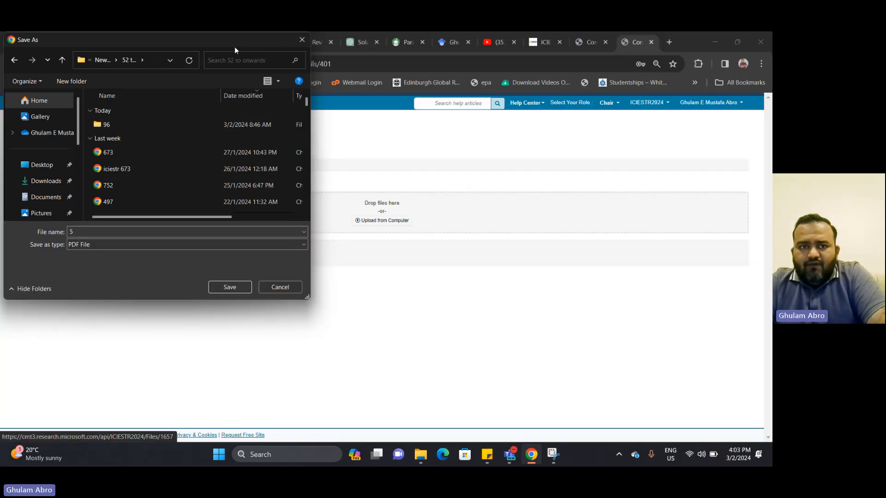
left_click_drag(234, 46, 560, 126)
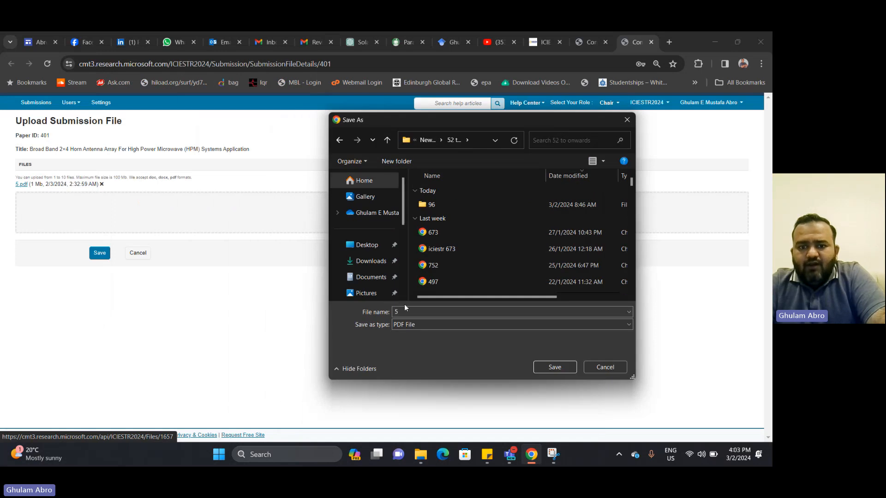
double_click(419, 312)
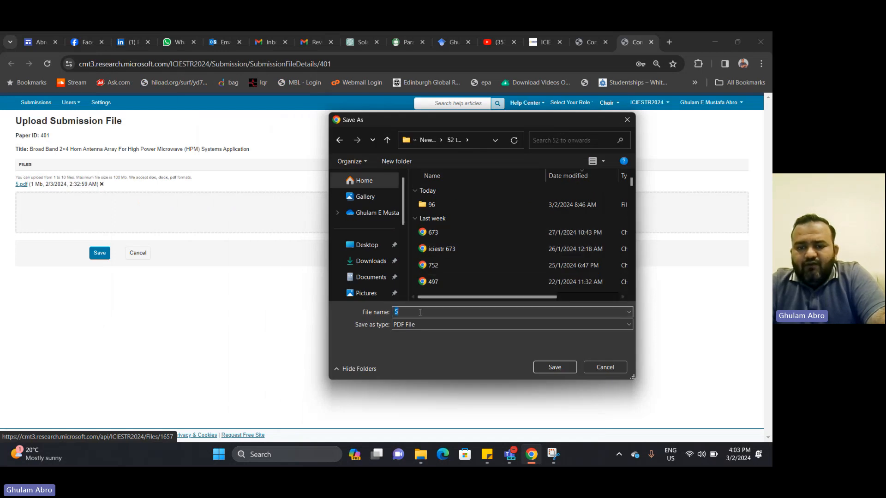
type("401")
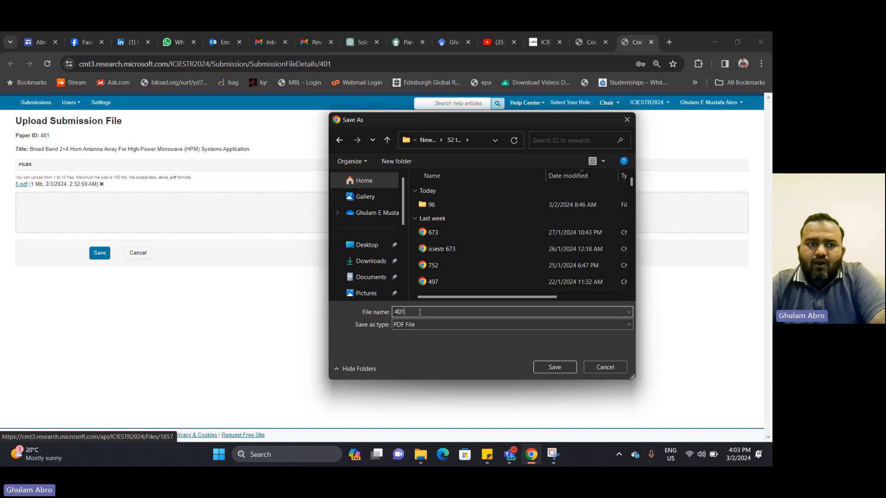
key("Return")
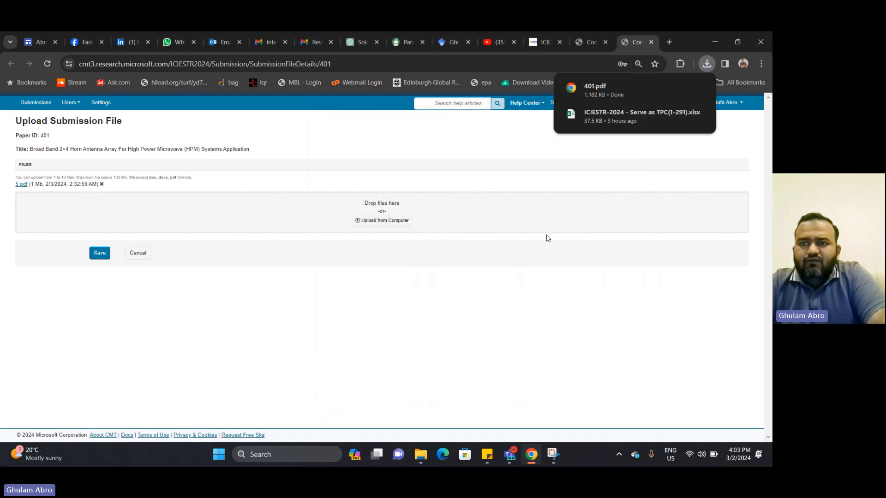
left_click(617, 92)
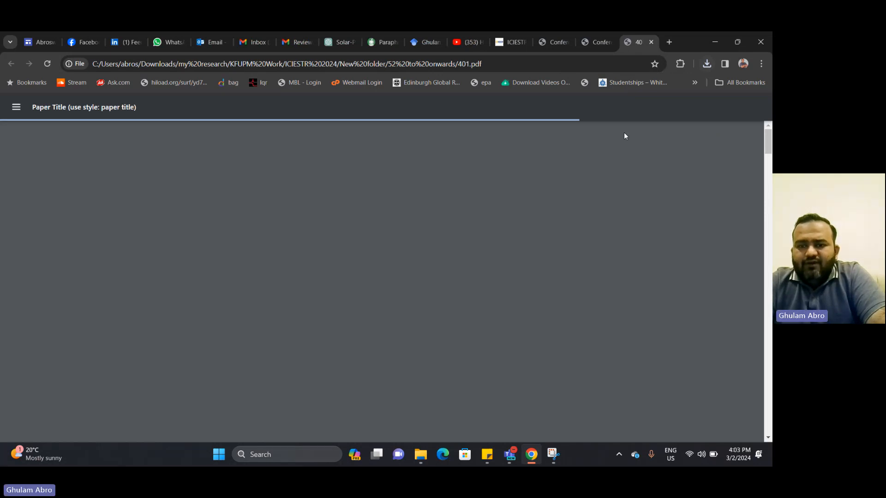
scroll(512, 202, "down", 18)
scroll(514, 206, "down", 20)
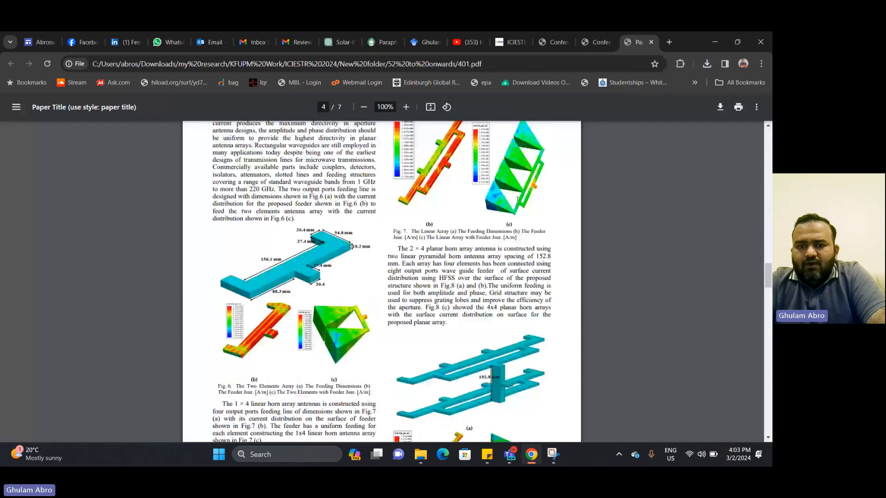
scroll(519, 201, "down", 20)
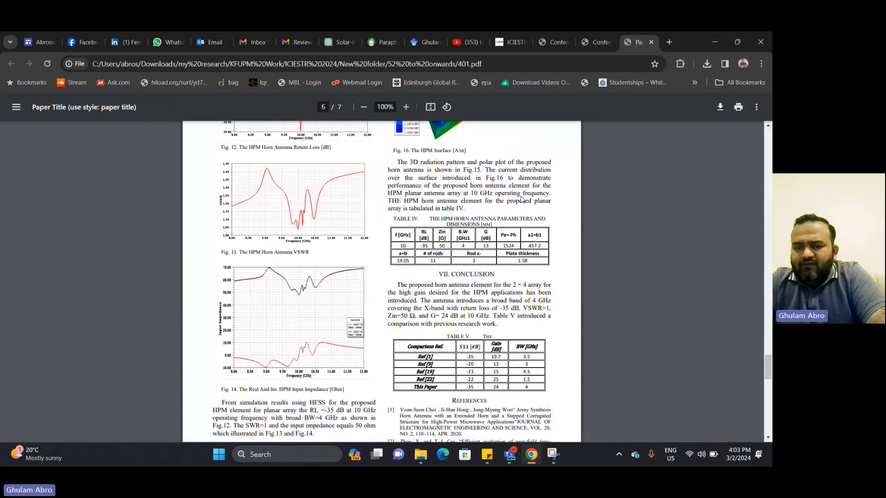
left_click_drag(768, 412, 768, 135)
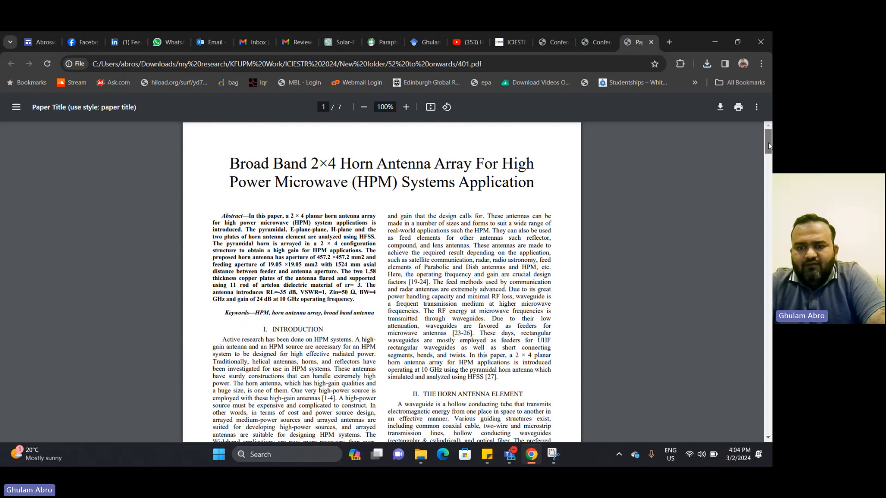
left_click_drag(768, 142, 763, 376)
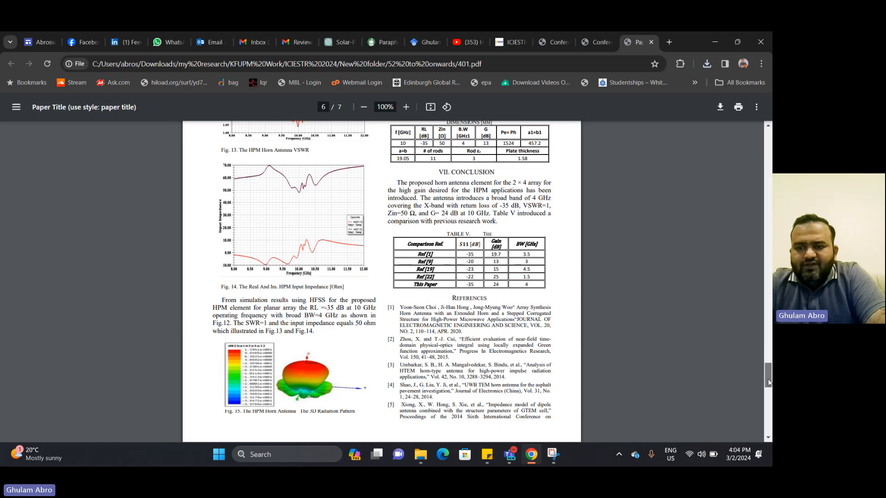
scroll(678, 337, "up", 1)
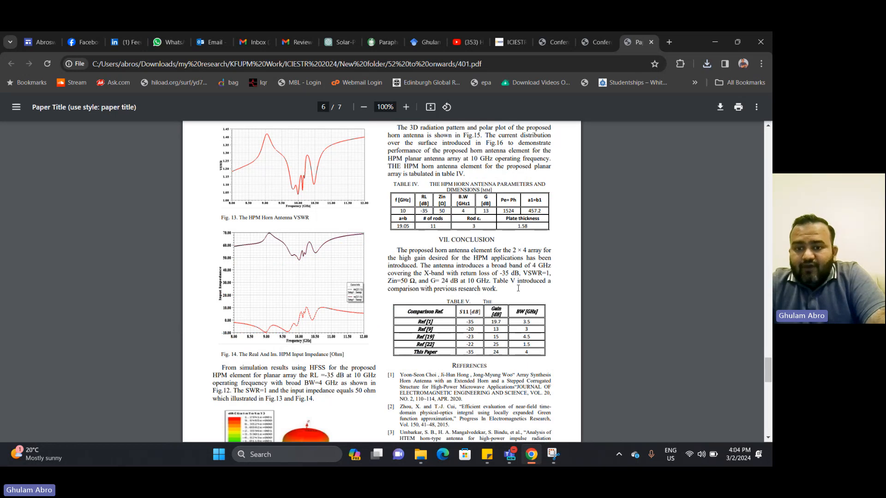
left_click_drag(768, 369, 769, 141)
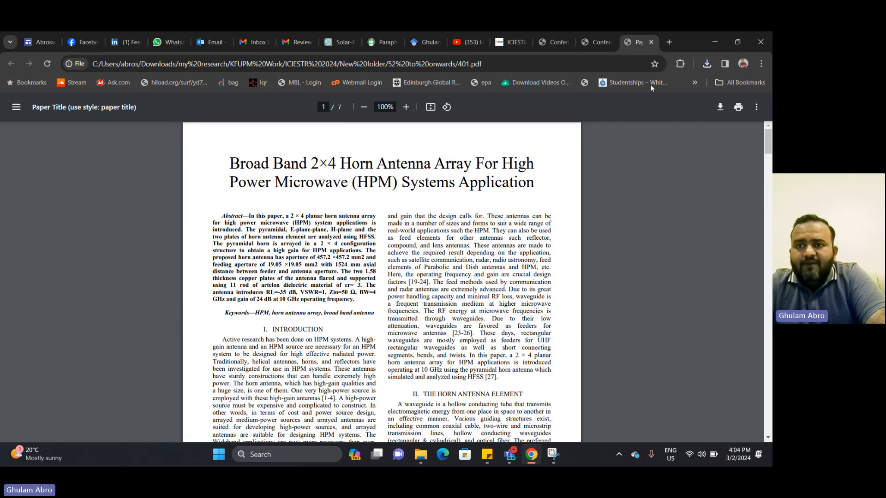
left_click(651, 45)
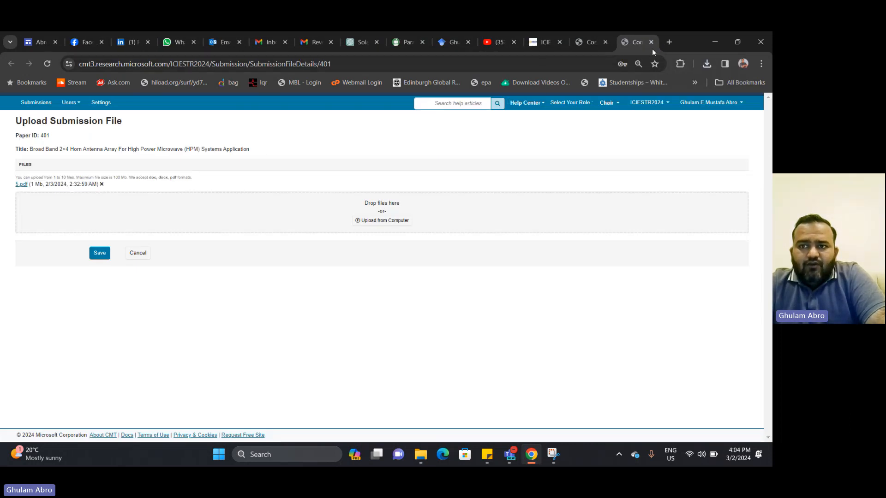
Close the submission file tab and return to the Chair Console's submissions table
left_click(651, 45)
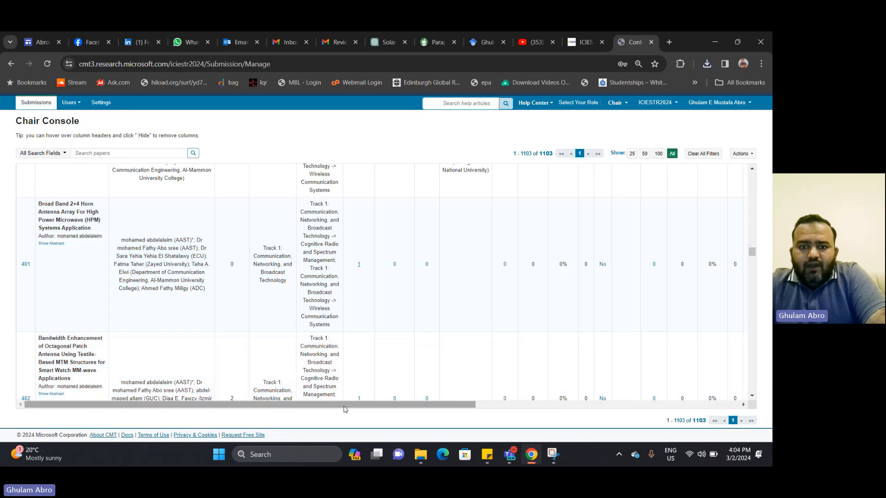
left_click_drag(373, 412, 569, 415)
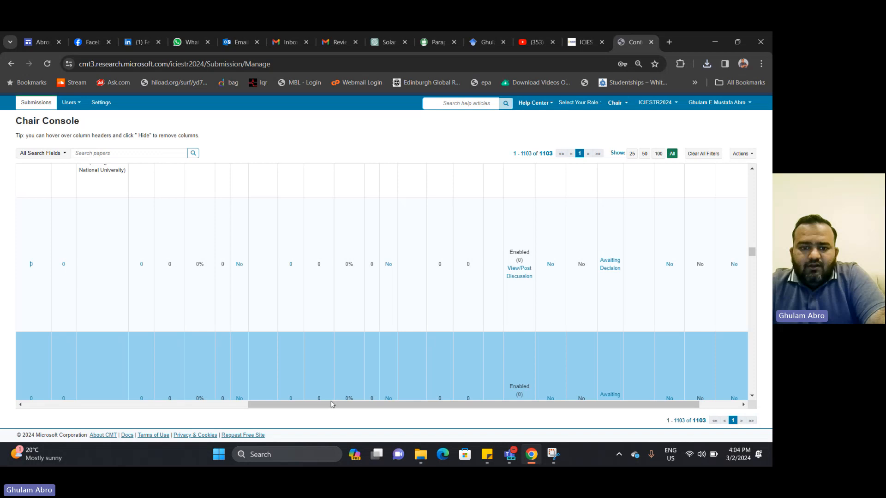
left_click_drag(270, 410, 151, 408)
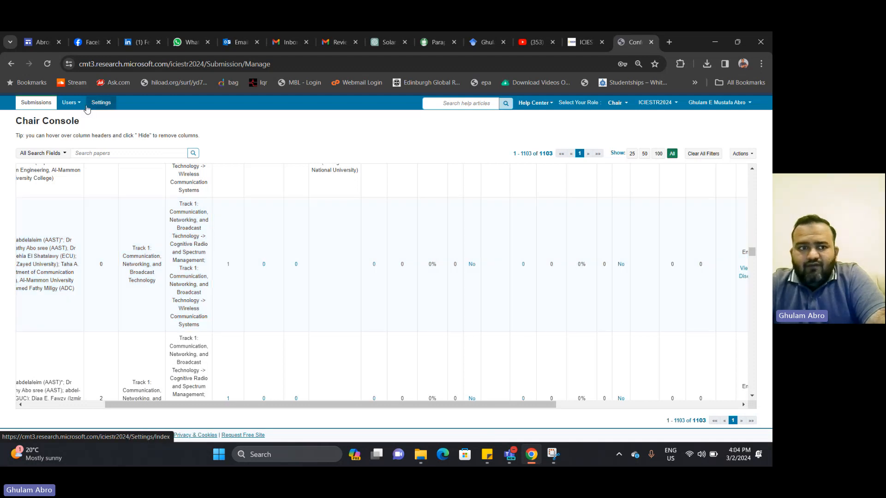
Go to Settings > Users > Reviewers and list all 182 reviewers on one page
left_click(87, 106)
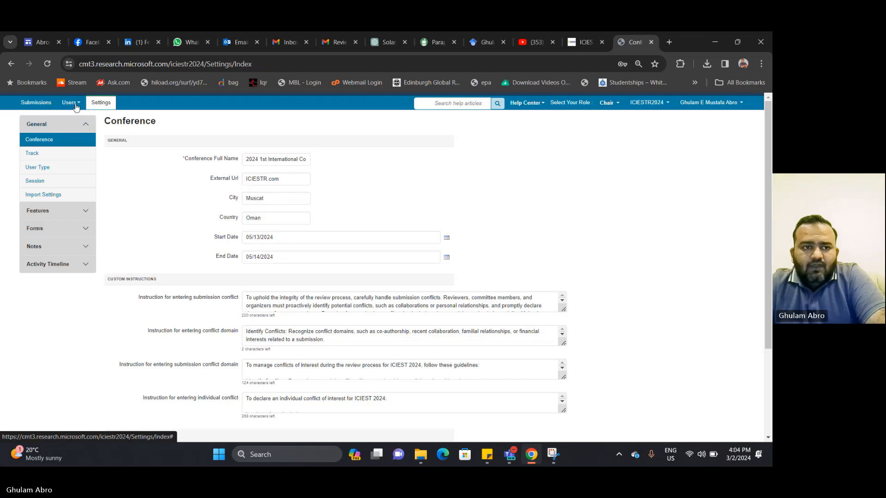
left_click(71, 103)
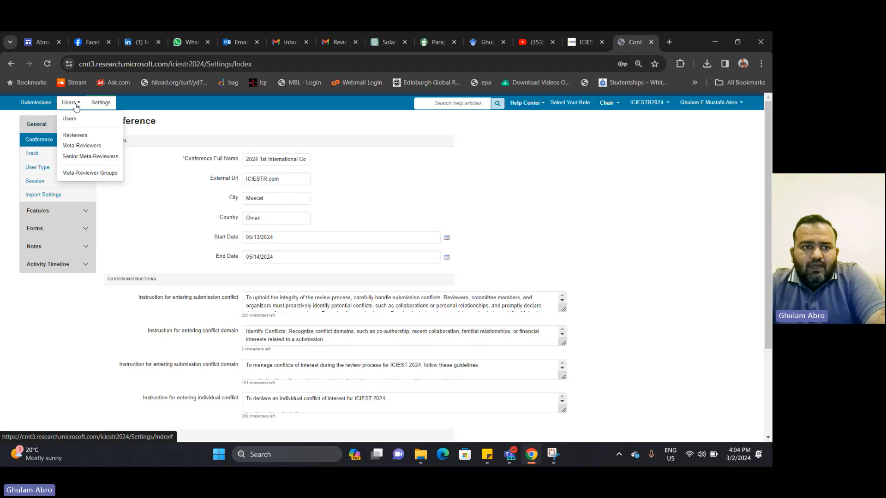
left_click(85, 136)
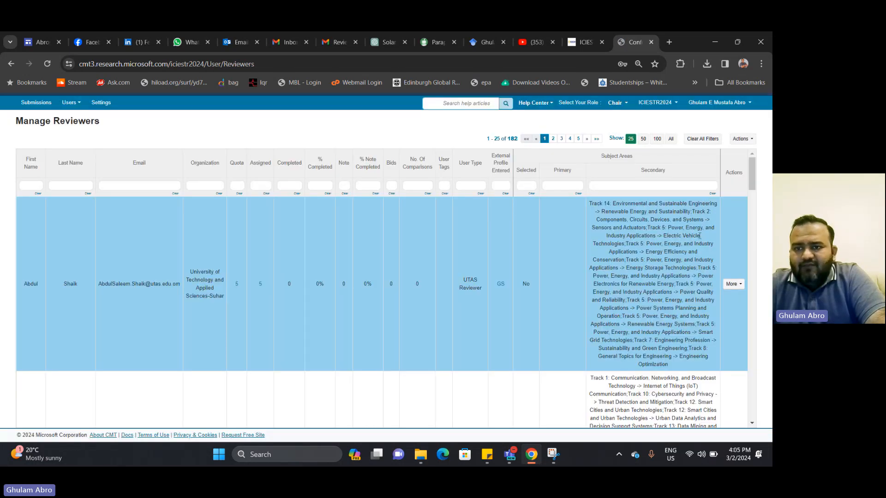
left_click(673, 141)
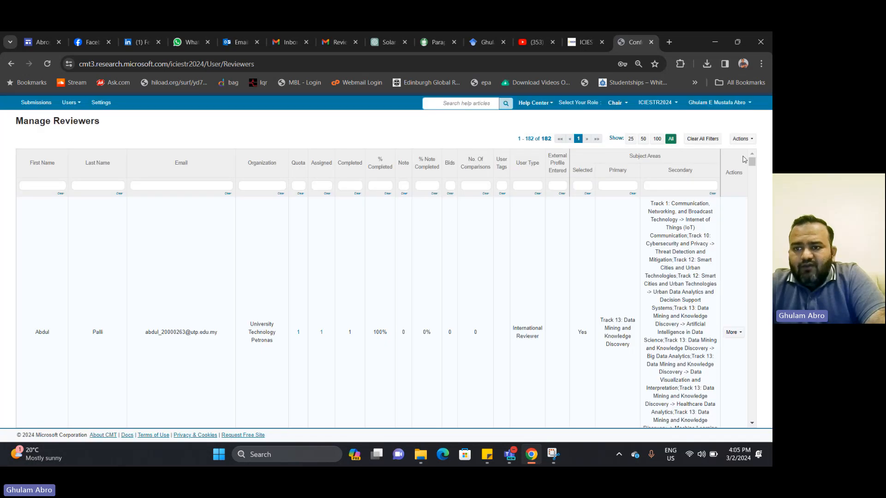
left_click_drag(752, 161, 752, 415)
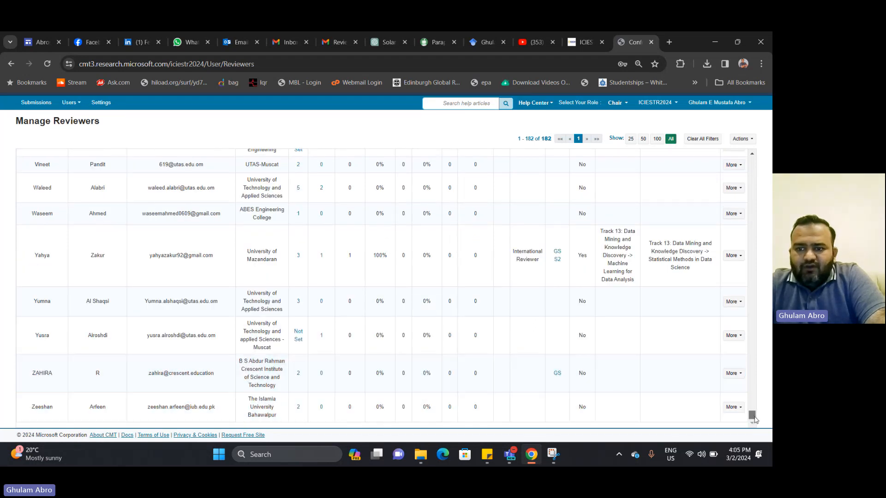
left_click_drag(751, 414, 756, 159)
left_click(750, 144)
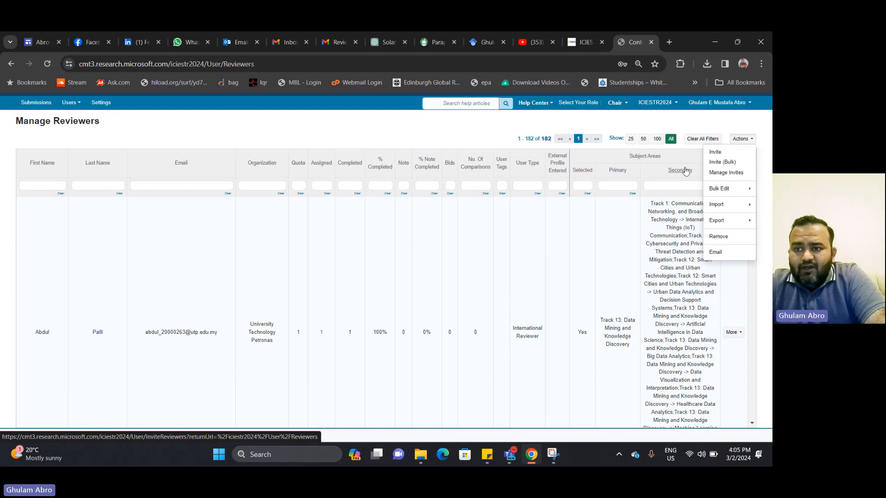
Start an Invite (Bulk) and upload the tab-delimited reviewer list file
left_click(726, 163)
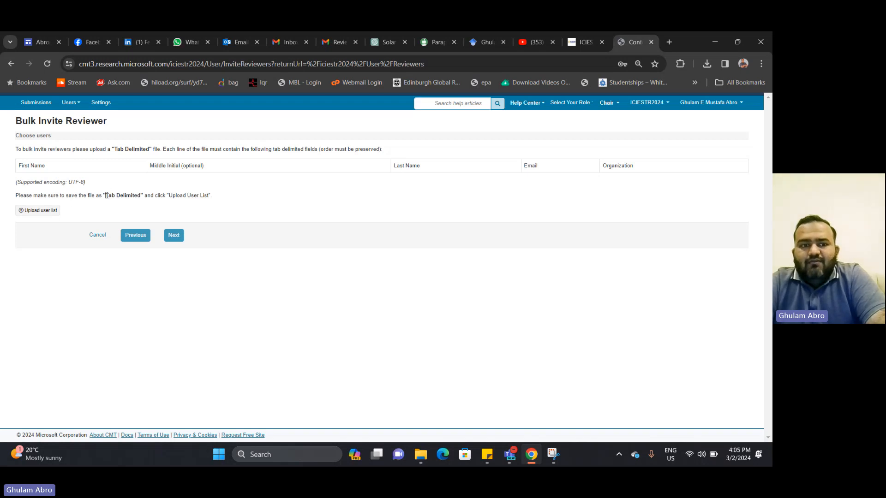
left_click_drag(106, 196, 142, 195)
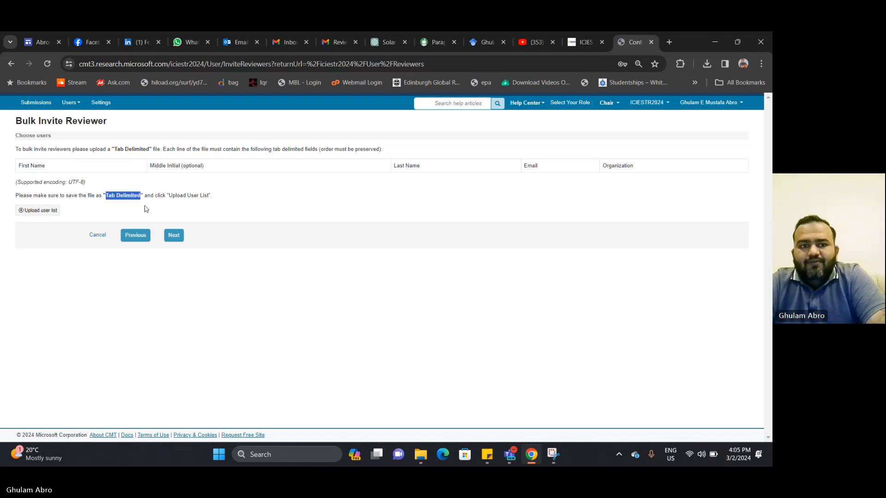
left_click_drag(141, 196, 107, 202)
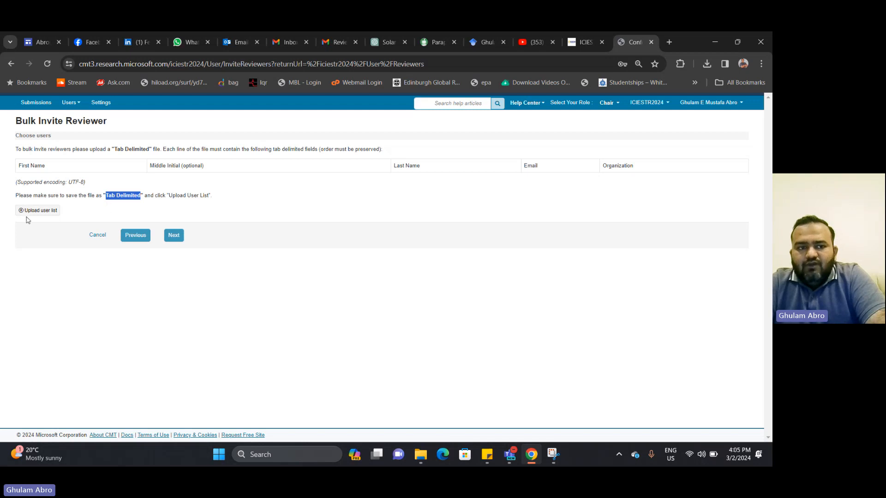
left_click(42, 213)
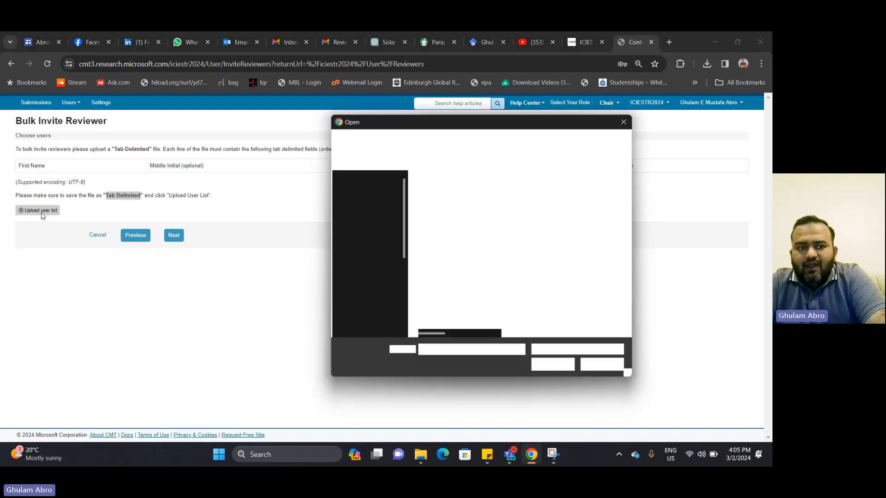
double_click(549, 122)
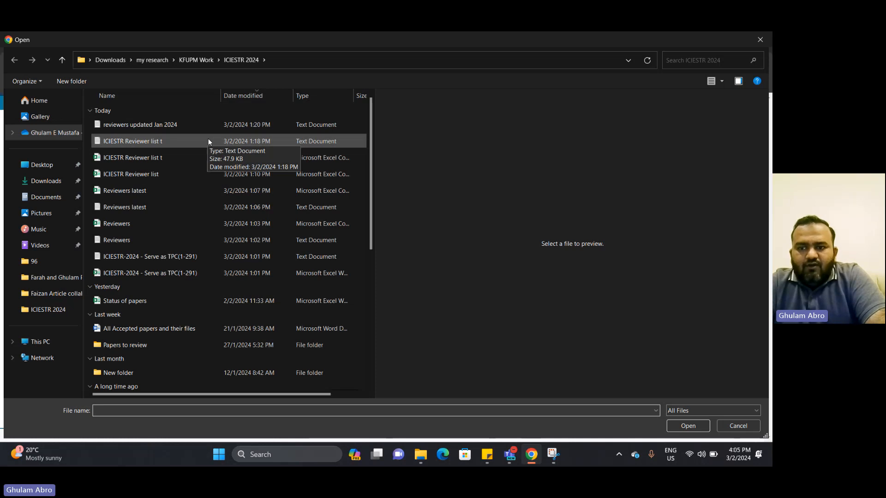
left_click(738, 426)
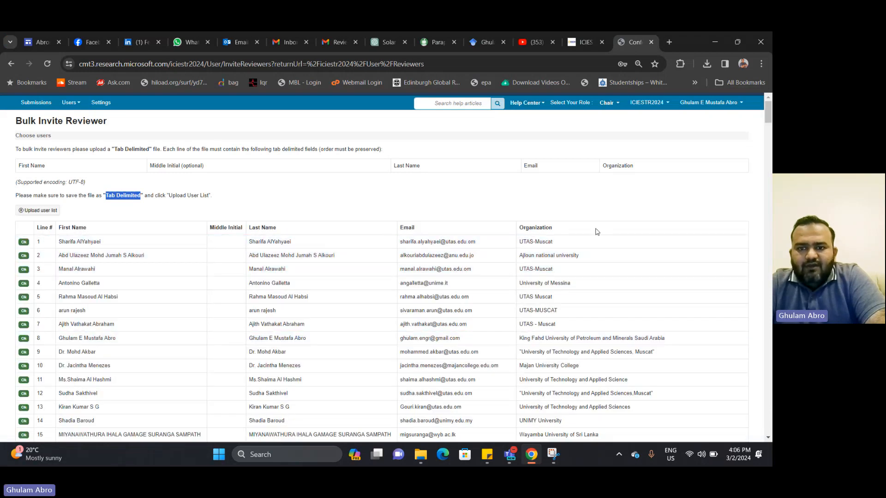
Check the validated upload list for Fail rows, then return to the Submissions list
scroll(614, 336, "down", 20)
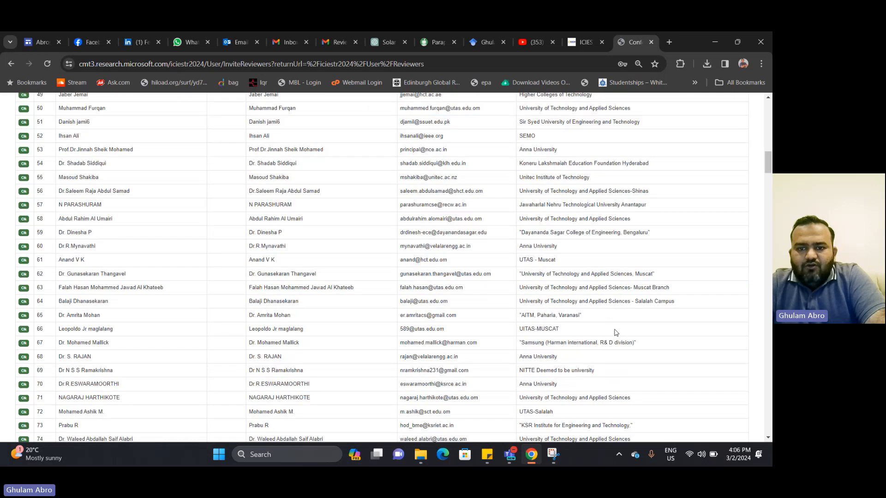
scroll(616, 332, "down", 20)
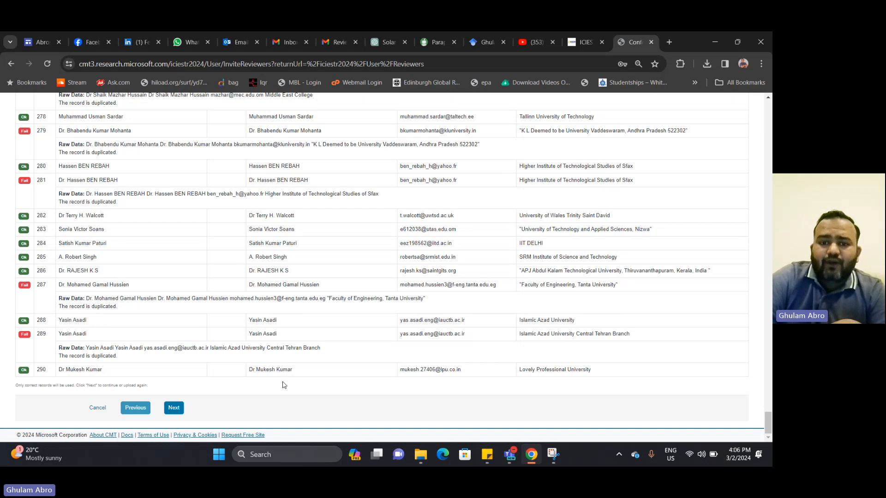
scroll(284, 385, "up", 5)
scroll(283, 380, "up", 20)
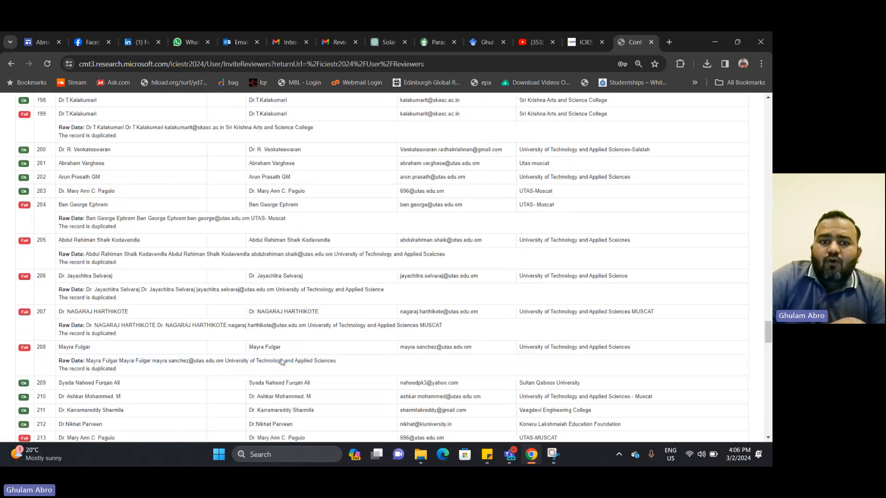
scroll(281, 352, "up", 20)
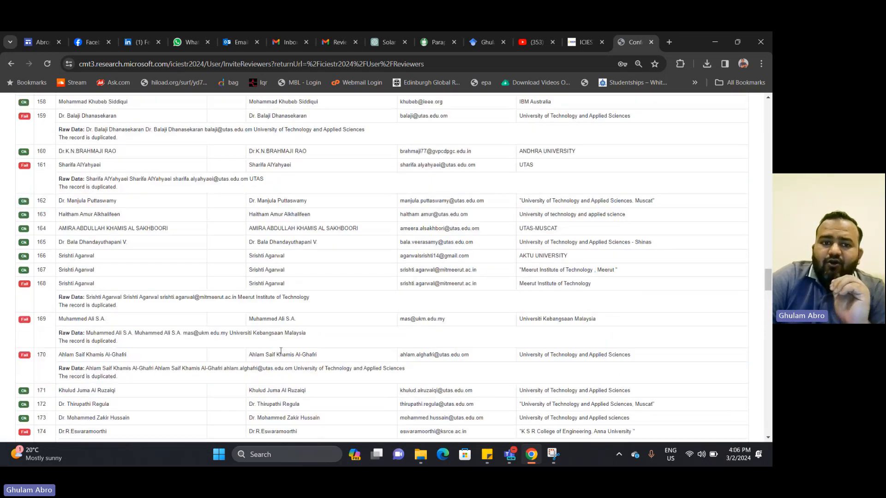
scroll(281, 349, "up", 20)
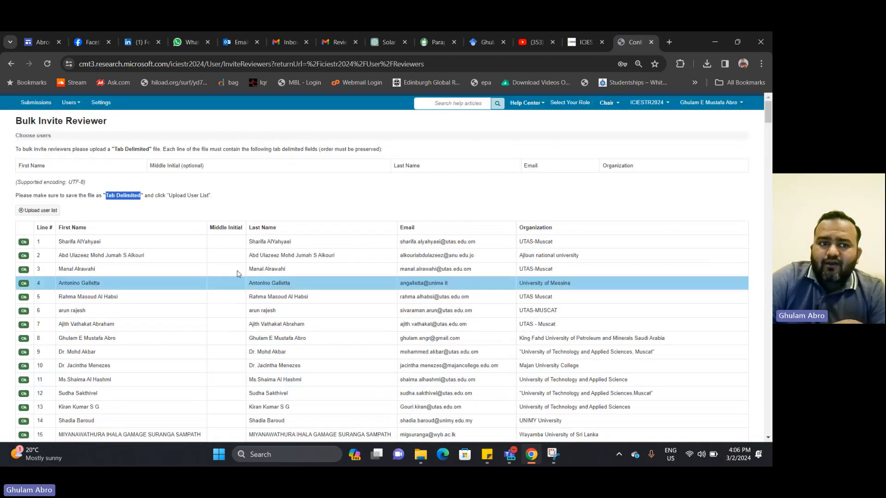
left_click(36, 102)
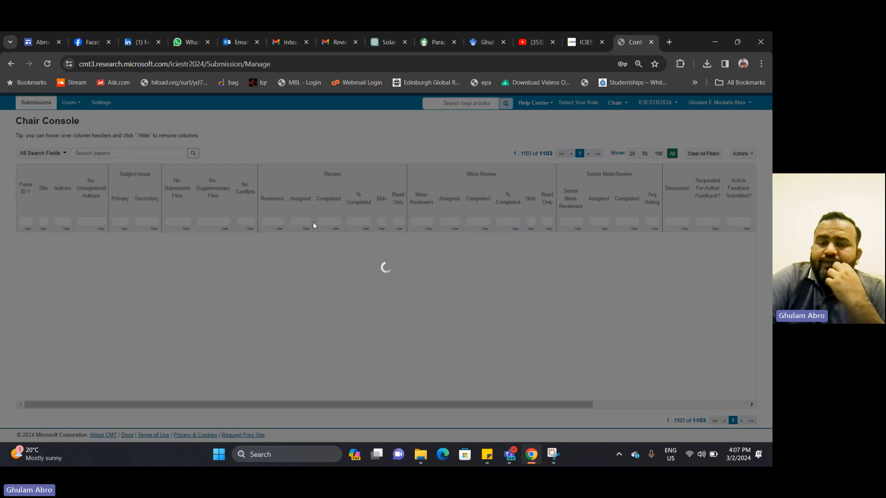
Reload the stuck Chair Console page twice from the address bar
left_click(379, 65)
key("Return")
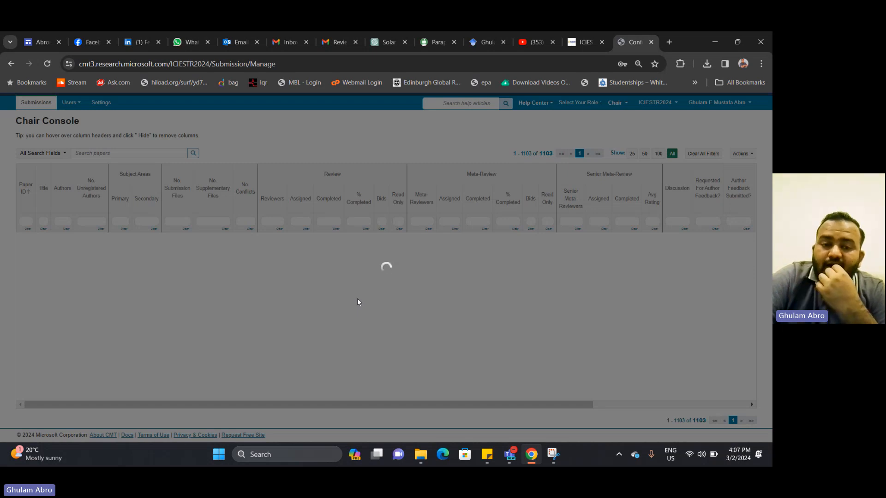
left_click(424, 67)
key("Return")
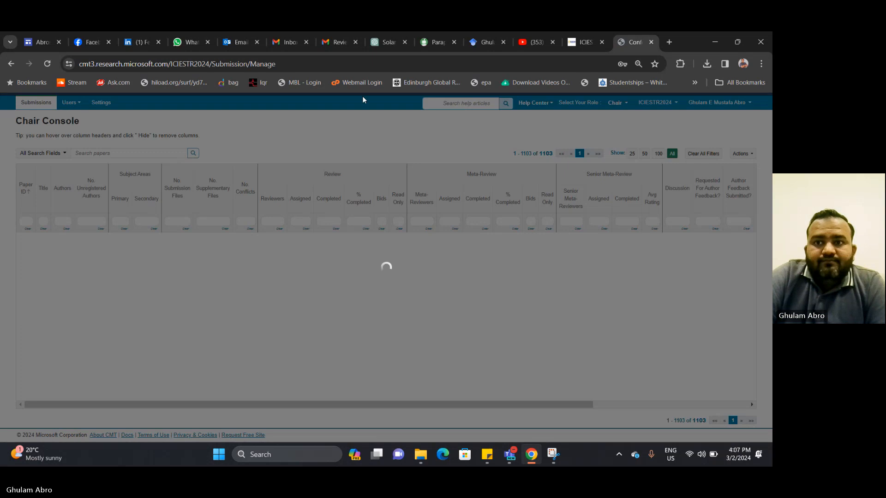
Visit the ICIESTR site's submission link, then close the extra tab to return to CMT
left_click(589, 50)
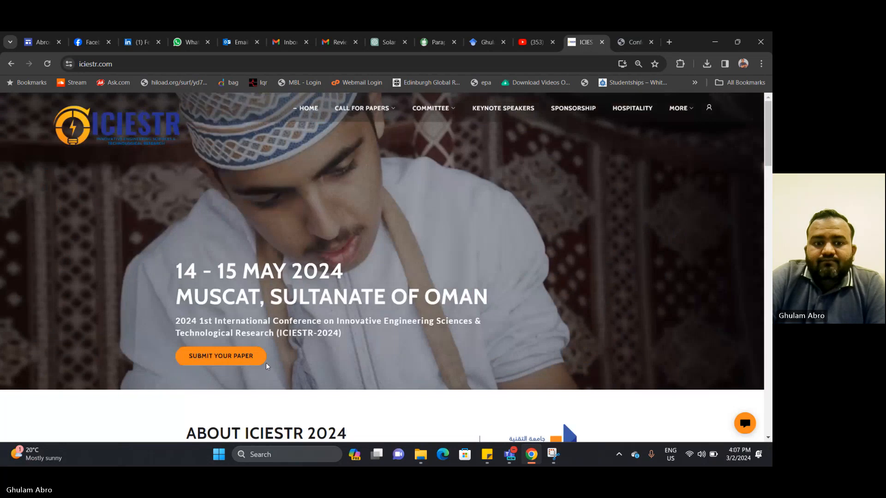
left_click(226, 358)
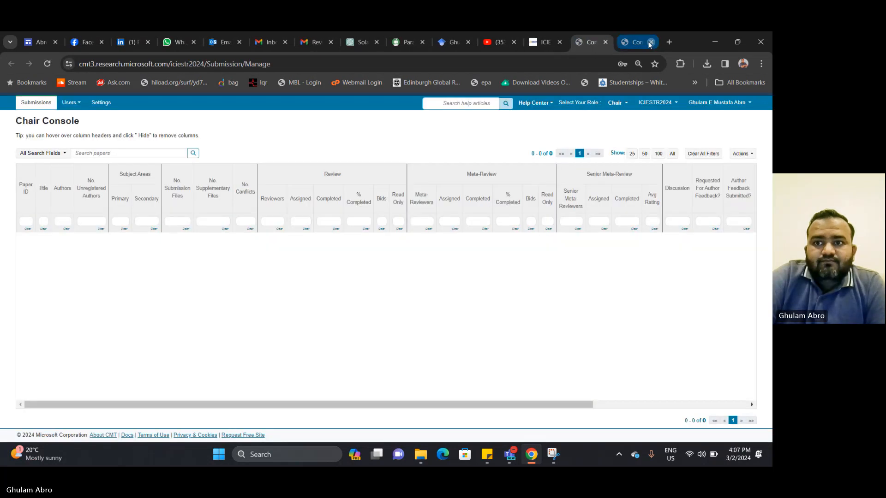
left_click(650, 42)
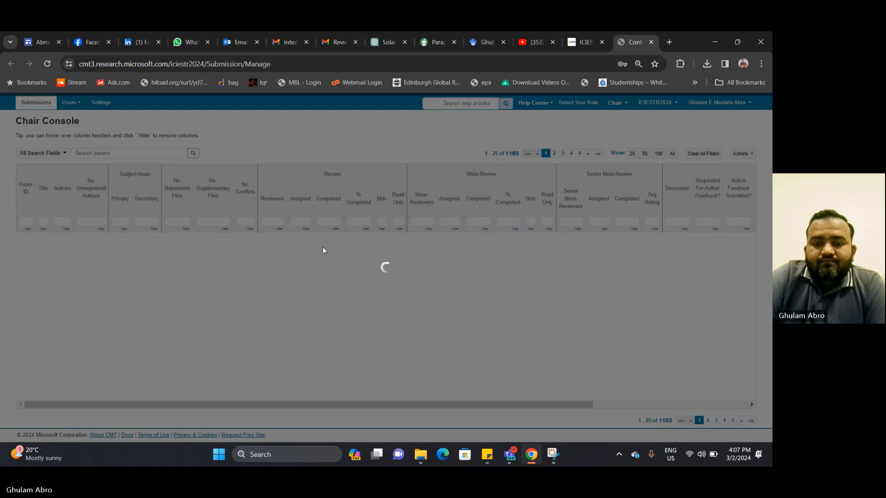
Filter submissions by paper ID 401 and scroll right to its Actions column
scroll(470, 292, "down", 4)
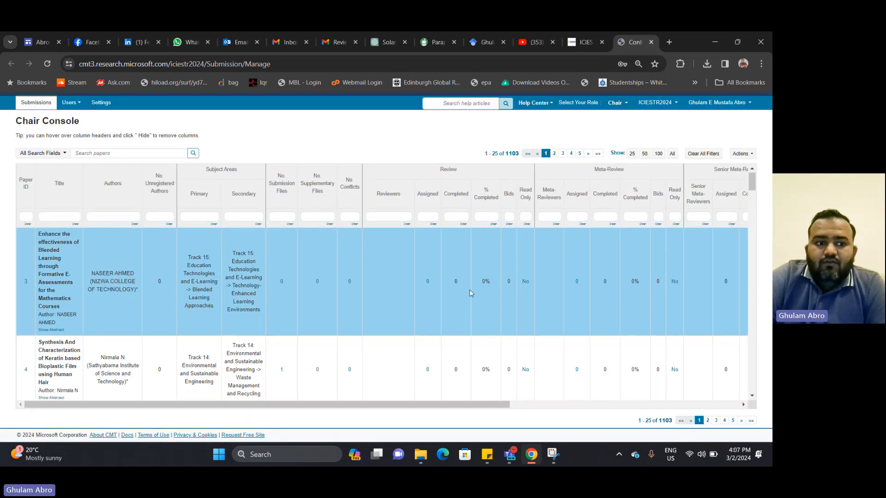
scroll(502, 275, "up", 5)
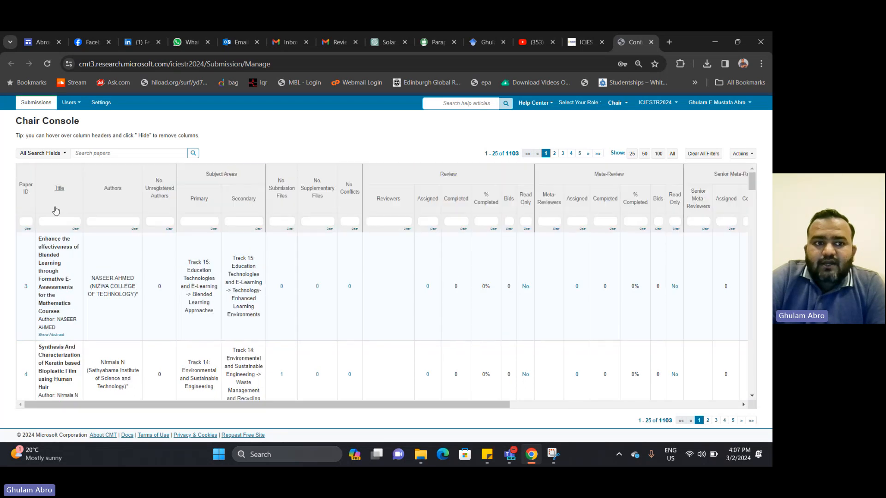
left_click(26, 221)
type("401")
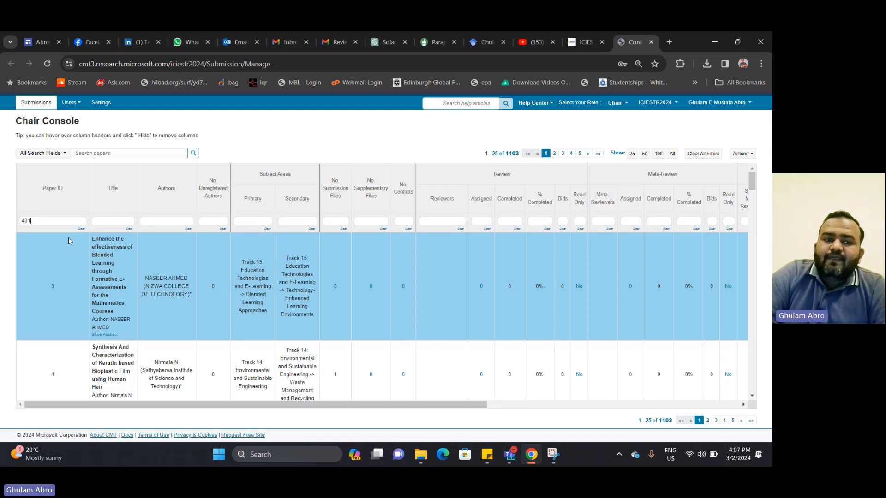
key("Return")
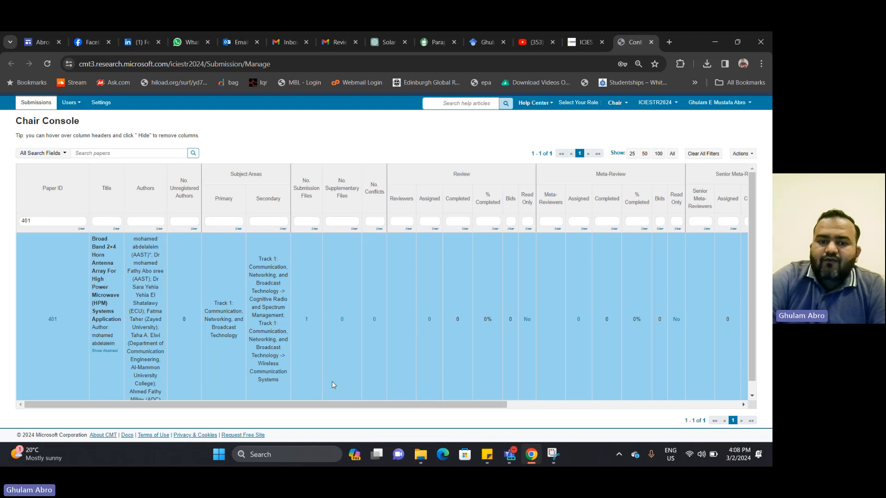
scroll(352, 410, "right", 1)
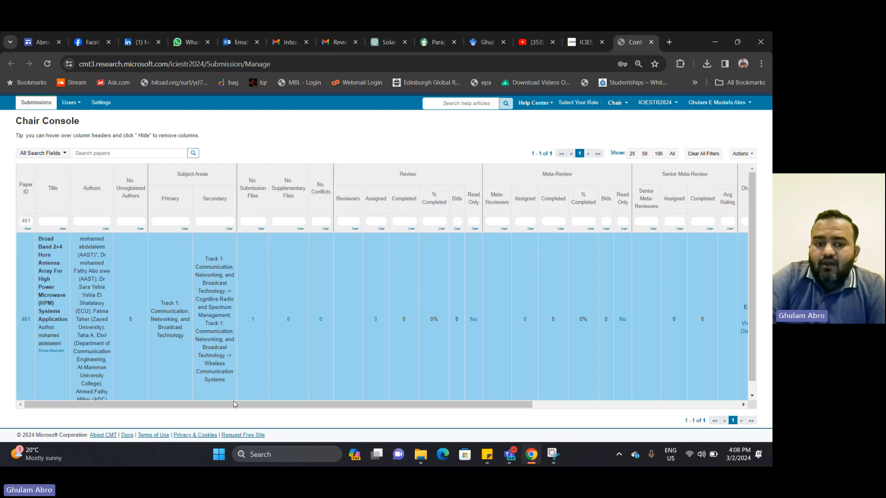
left_click_drag(232, 405, 565, 400)
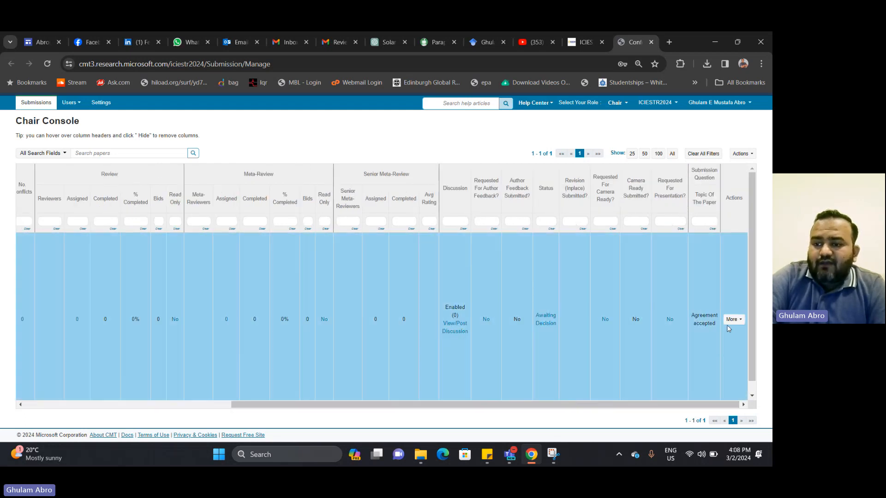
Open the Invite Reviewer page for paper 401 from its actions menu
left_click(732, 320)
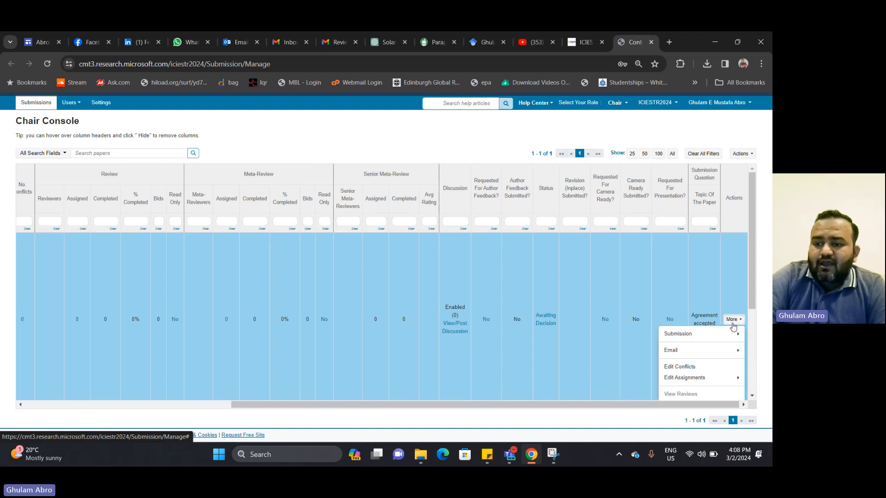
scroll(728, 358, "down", 3)
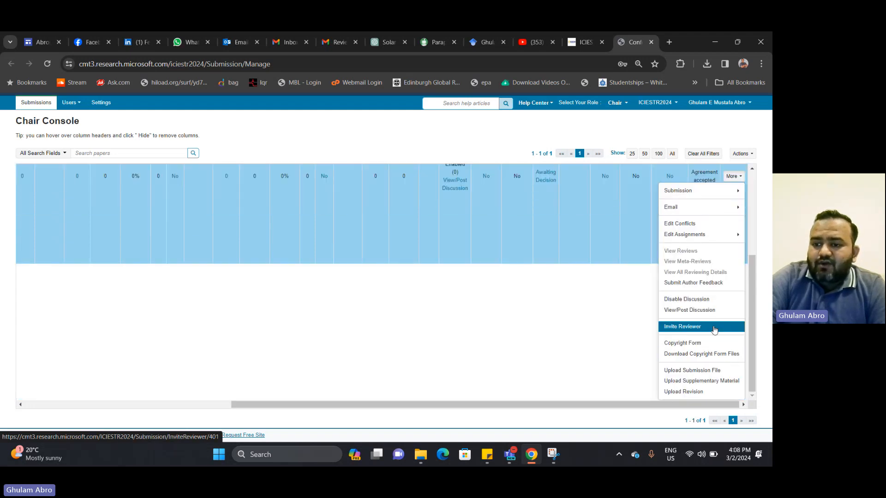
left_click(683, 327)
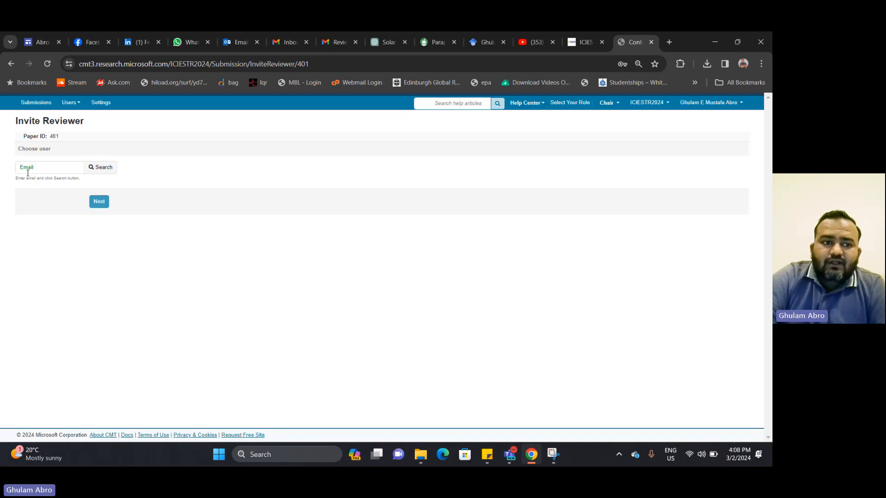
Search for the reviewer by entering their e-mail address
left_click(36, 170)
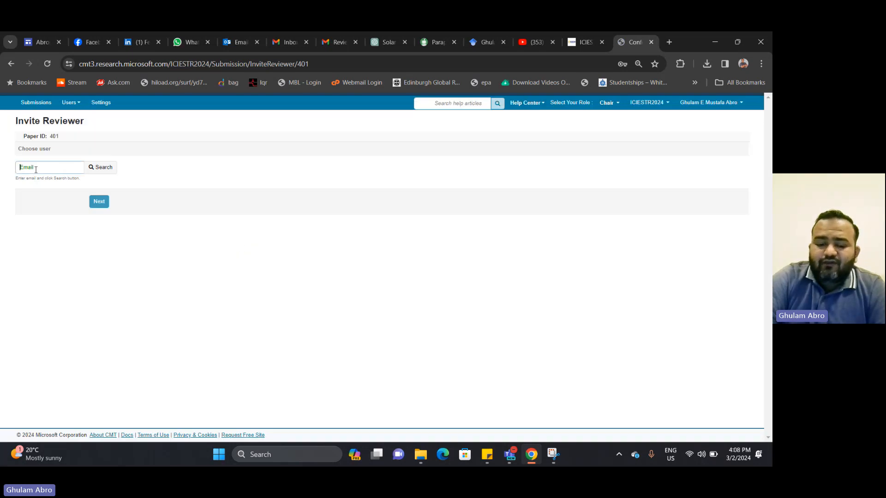
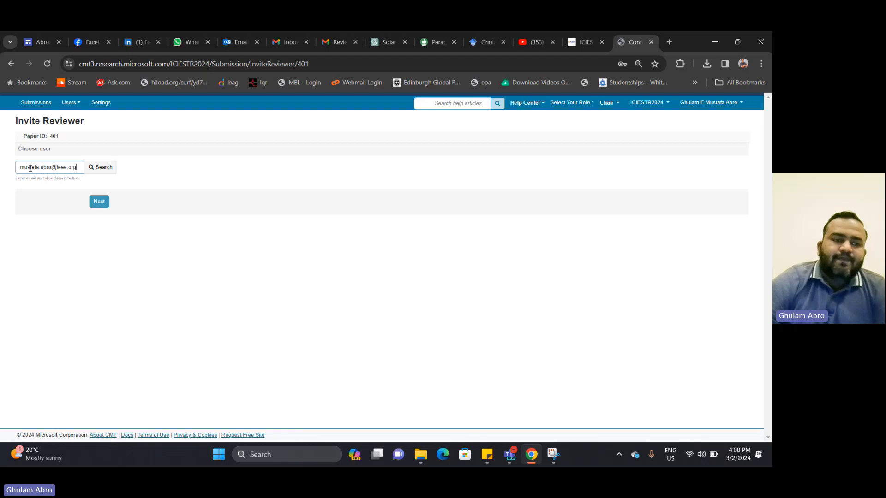
left_click(110, 169)
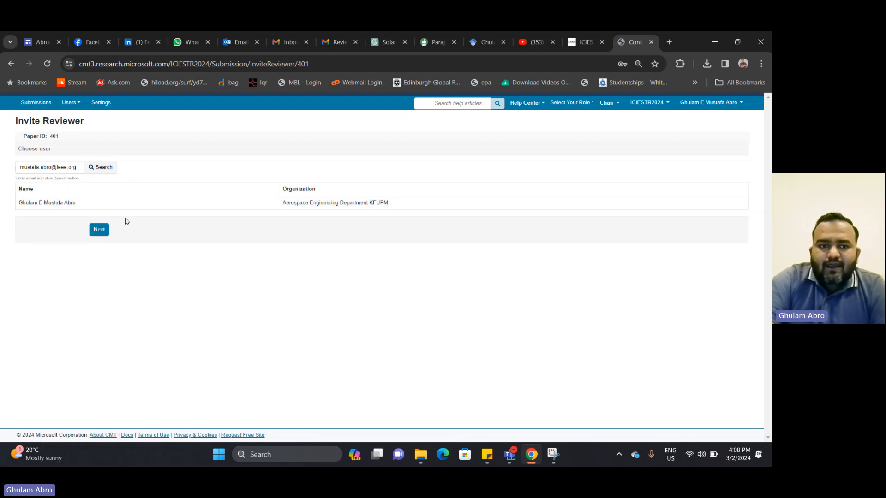
left_click(98, 231)
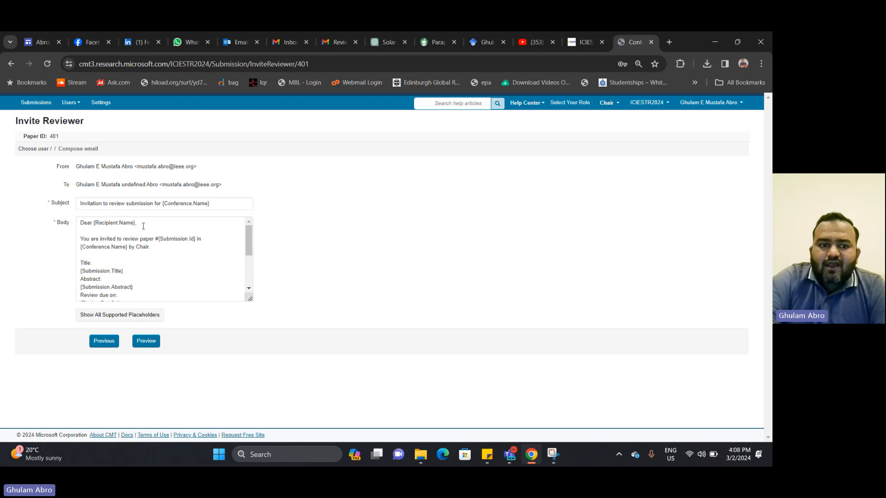
scroll(145, 276, "down", 2)
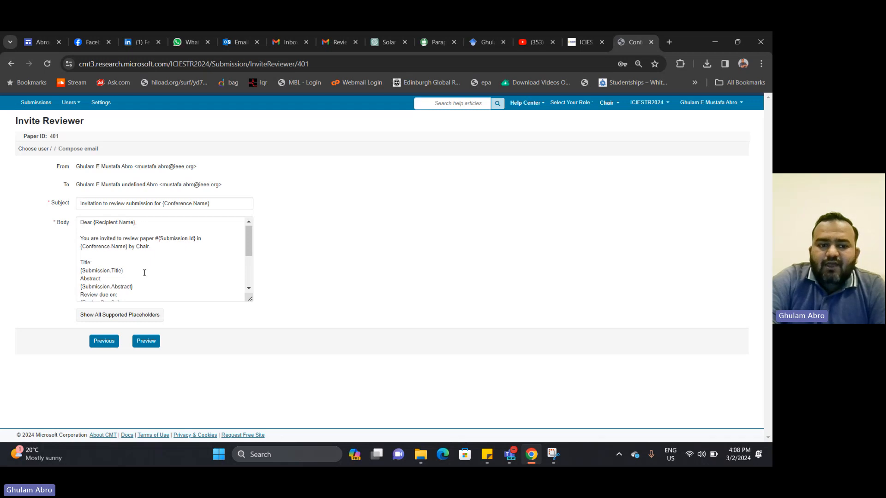
left_click(146, 341)
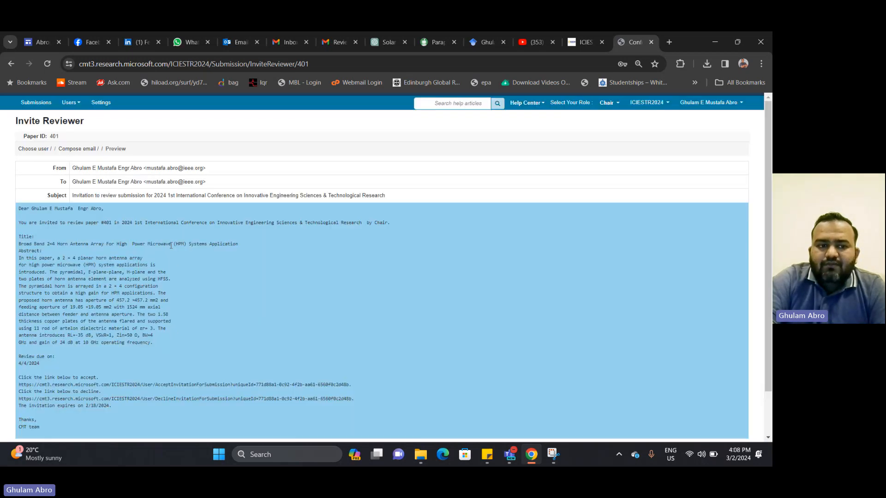
scroll(171, 245, "down", 2)
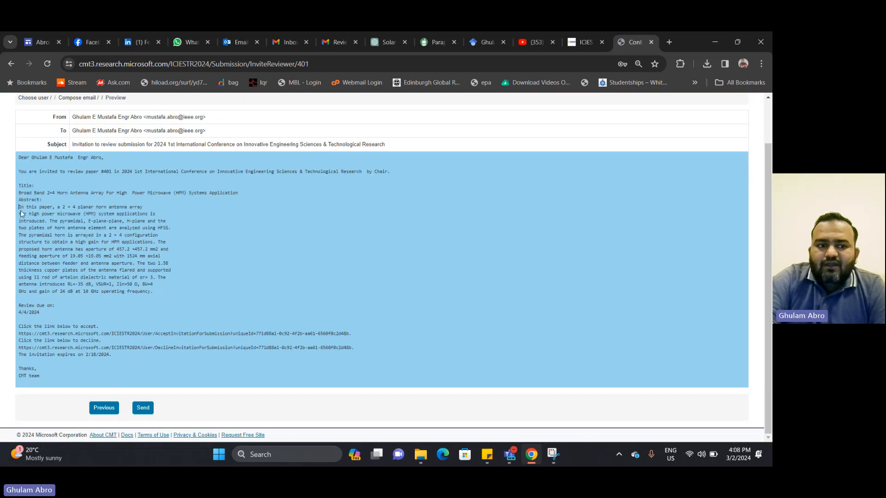
left_click_drag(19, 208, 141, 285)
left_click(93, 312)
left_click_drag(40, 314, 19, 314)
left_click(24, 313)
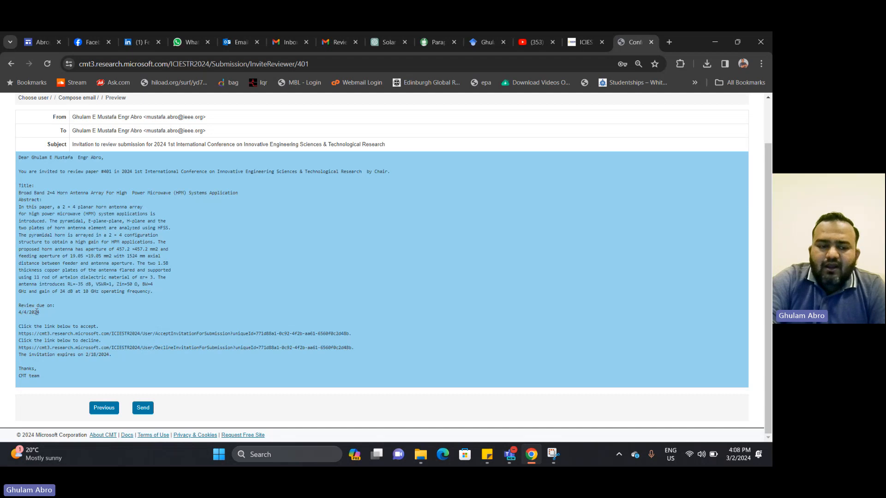
left_click_drag(43, 313, 18, 317)
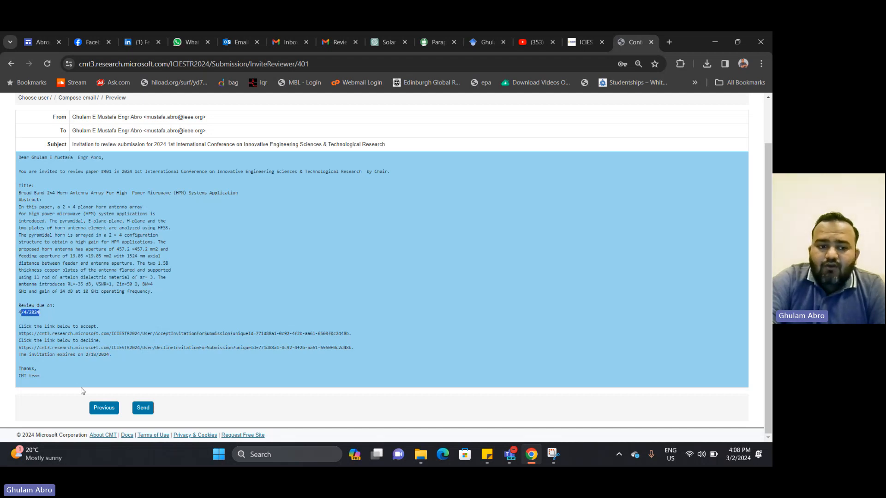
left_click(98, 411)
scroll(138, 269, "up", 1)
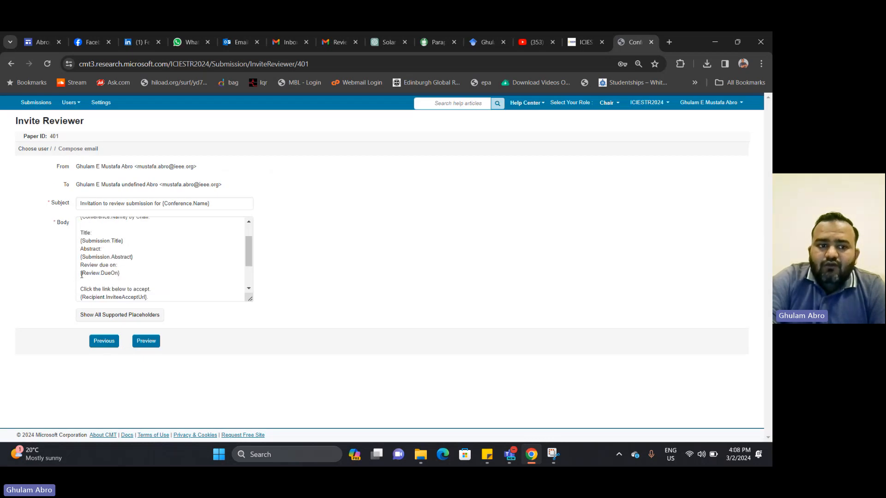
left_click_drag(81, 273, 125, 275)
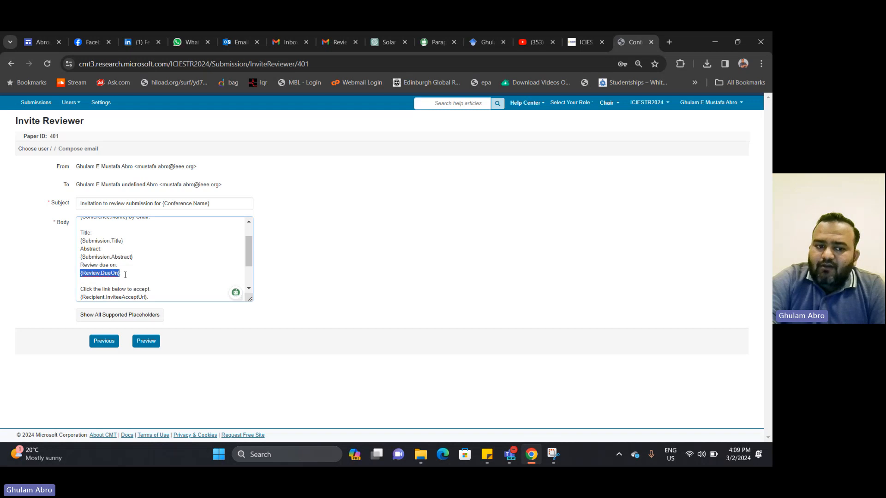
left_click(146, 340)
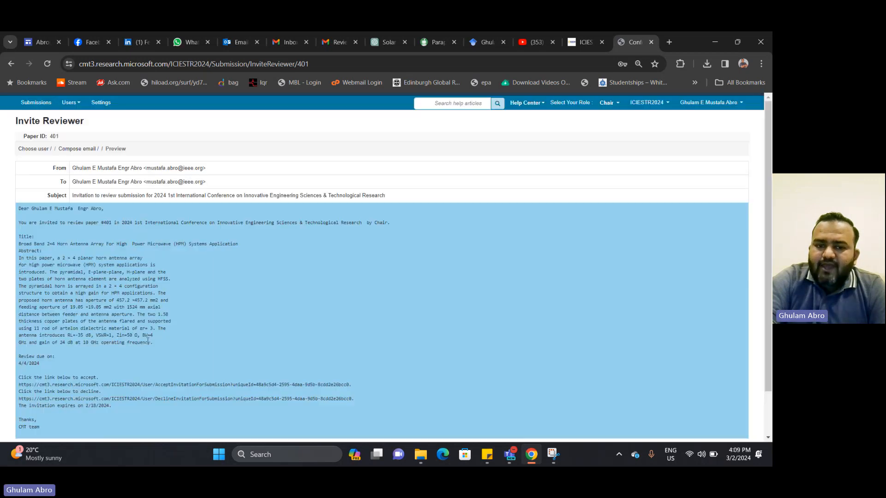
scroll(143, 364, "down", 1)
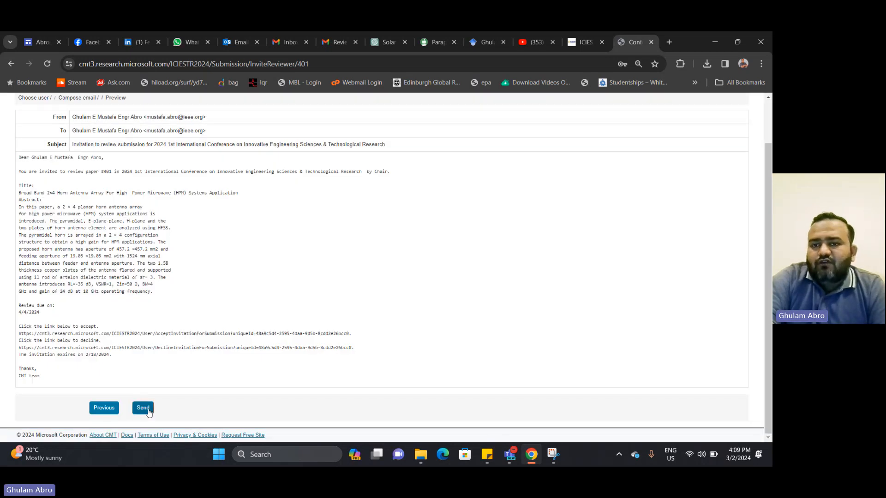
left_click(104, 408)
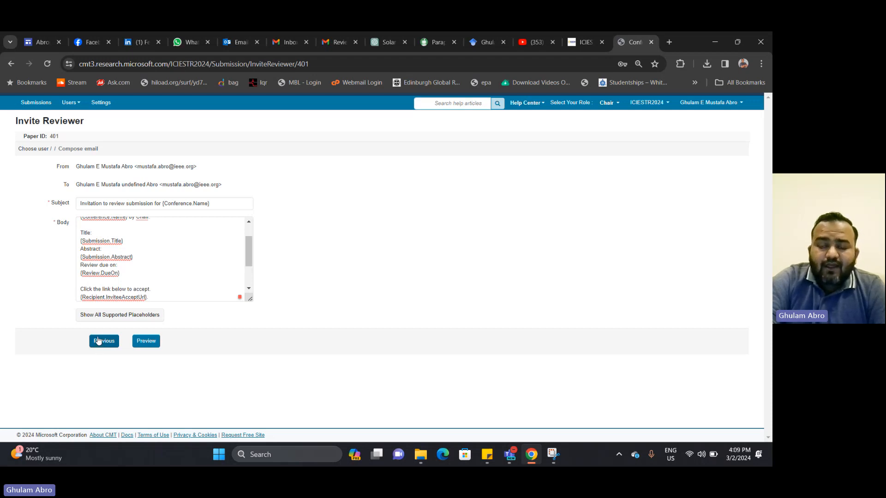
left_click(98, 341)
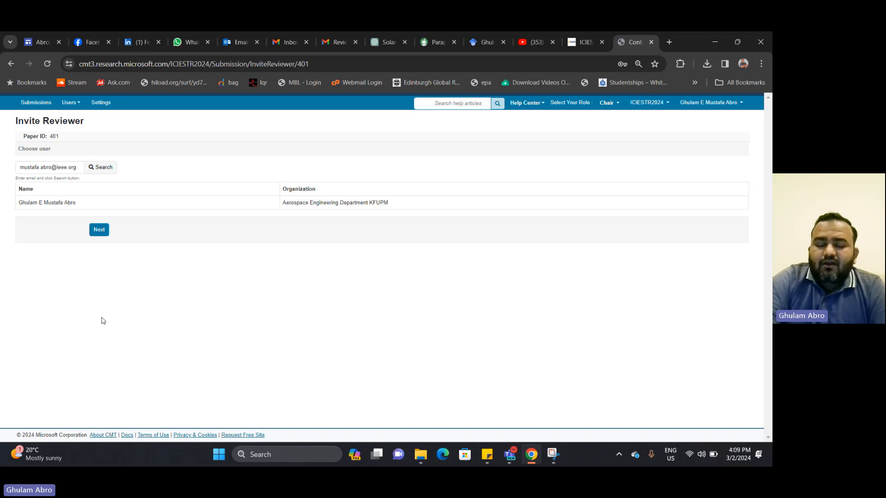
Go to the Chair Console through Submissions and select paper 401's row
left_click(45, 105)
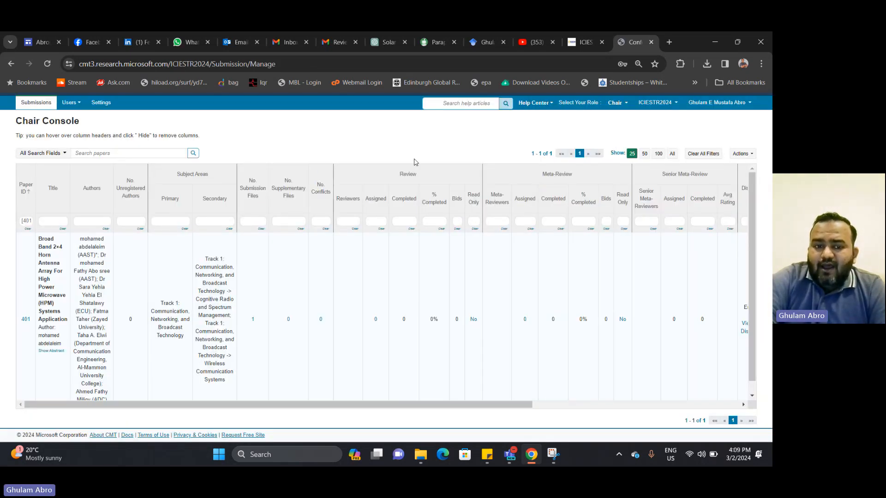
left_click(264, 333)
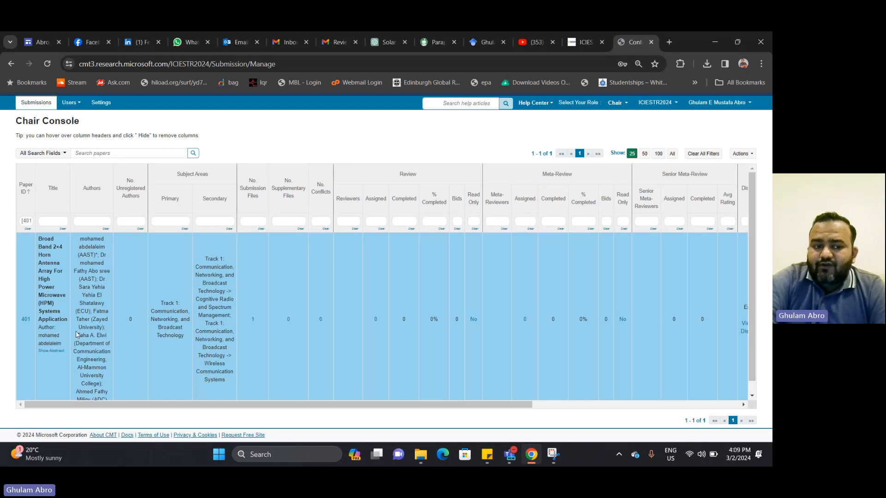
scroll(162, 365, "down", 1)
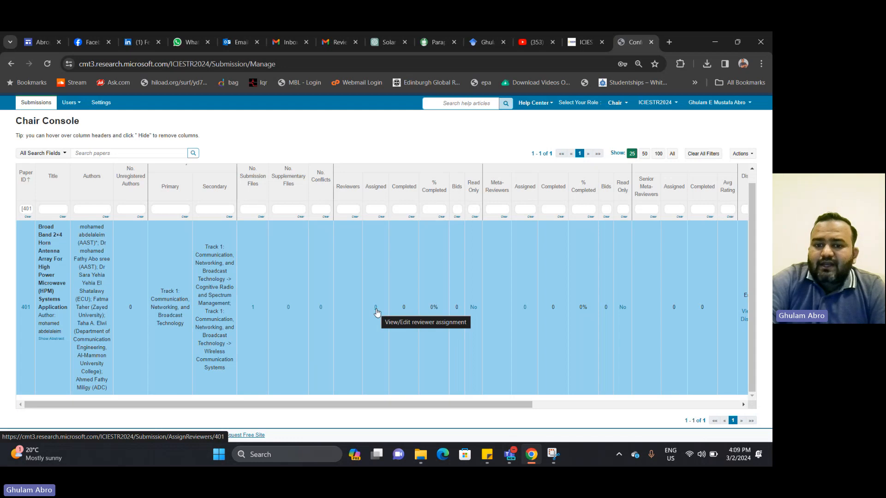
Open paper 401's reviewer assignments from its '0' Assigned link and browse the 182 candidates
left_click(375, 308)
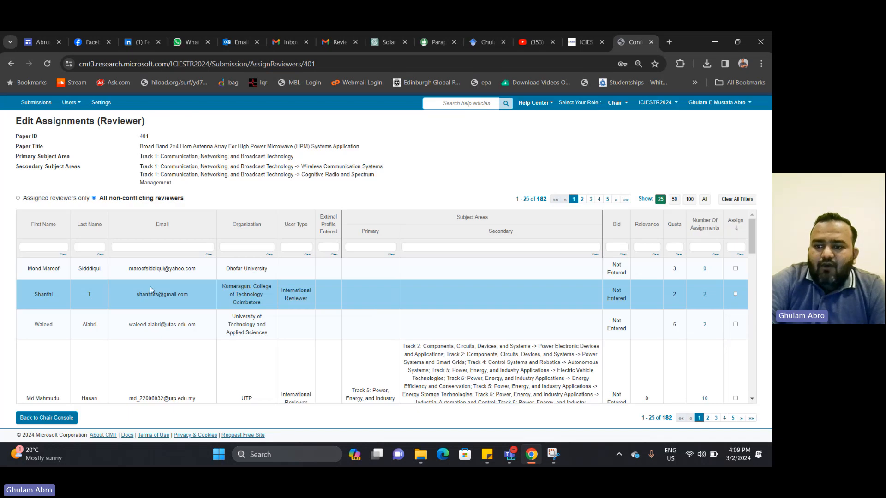
scroll(162, 286, "down", 15)
scroll(162, 286, "up", 15)
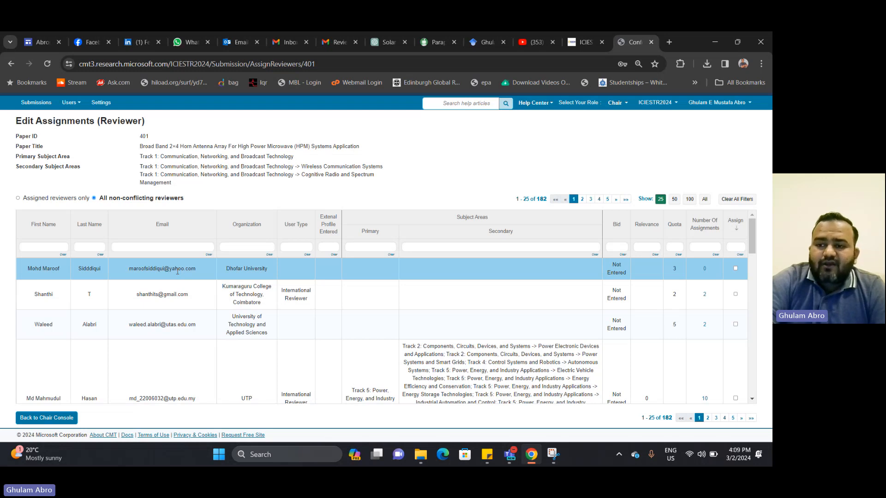
Copy the paper's primary subject area into the Primary area filter
triple_click(194, 156)
right_click(194, 157)
left_click(207, 164)
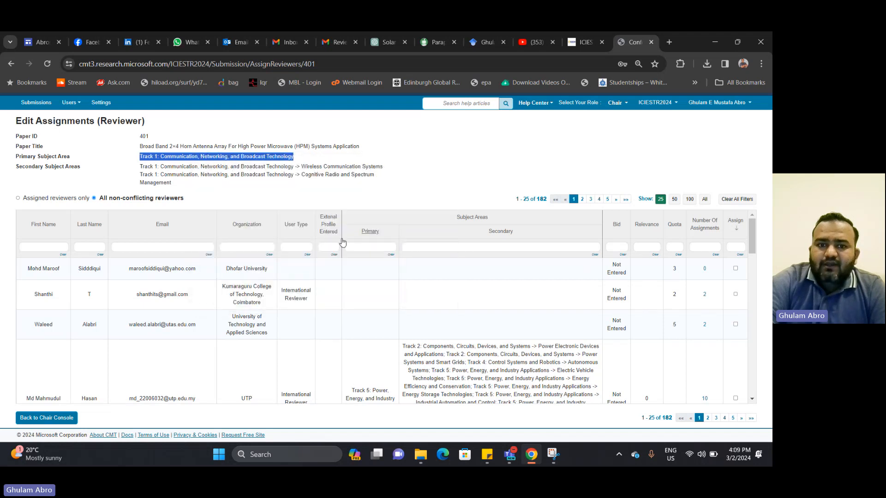
left_click(360, 245)
right_click(360, 246)
left_click(392, 156)
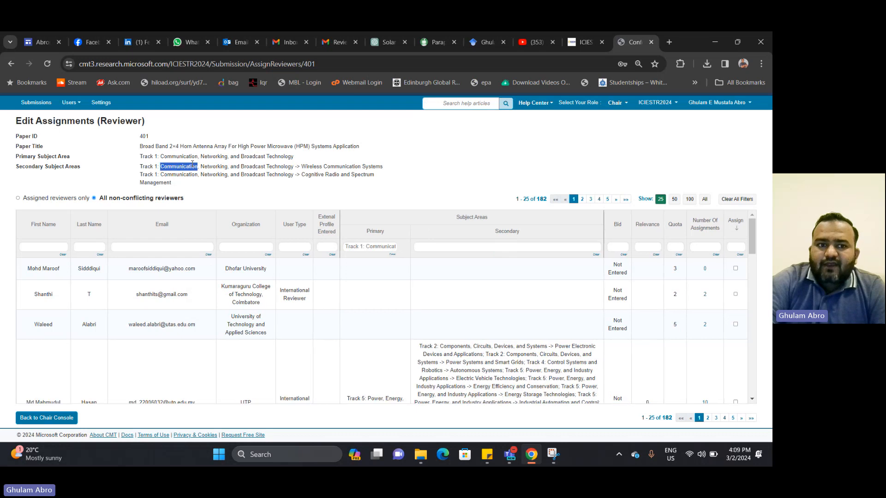
Copy the Wireless Communication Systems secondary area into the Secondary area filter
triple_click(189, 166)
right_click(192, 165)
left_click(217, 174)
left_click(431, 246)
right_click(432, 246)
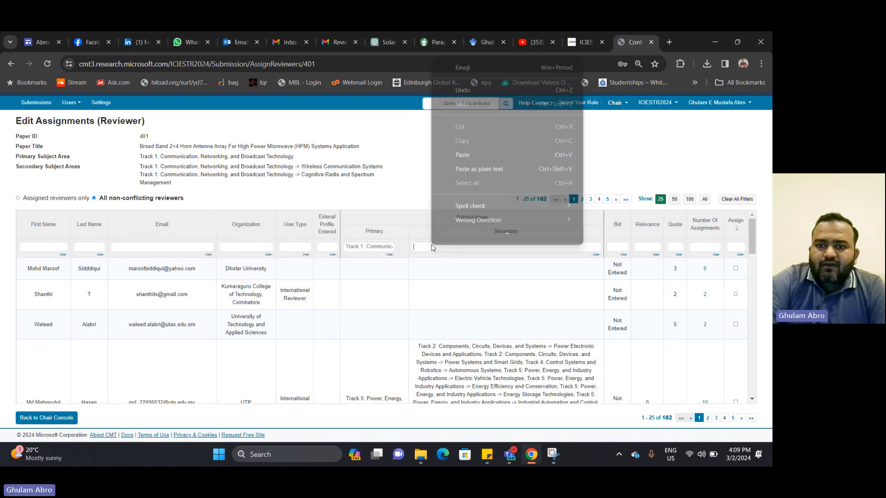
left_click(461, 156)
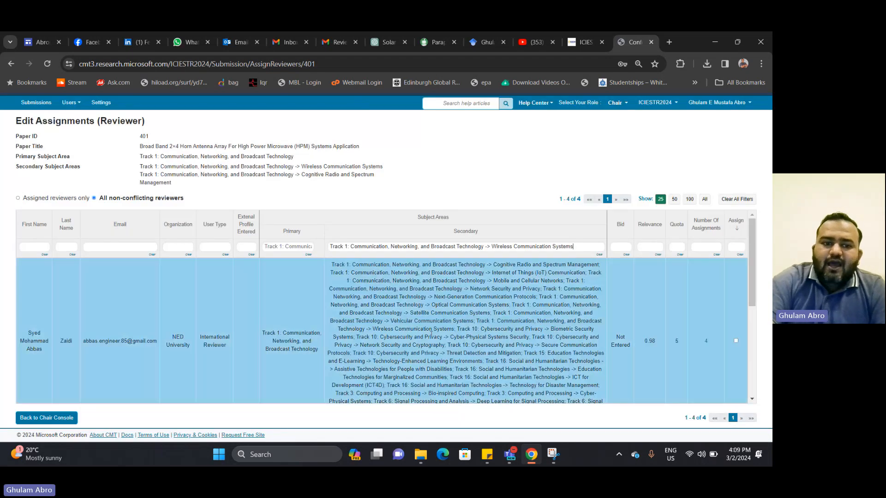
Review the 4 filtered candidates, checking the first reviewer's quota of 5
scroll(397, 307, "down", 2)
scroll(397, 307, "down", 2)
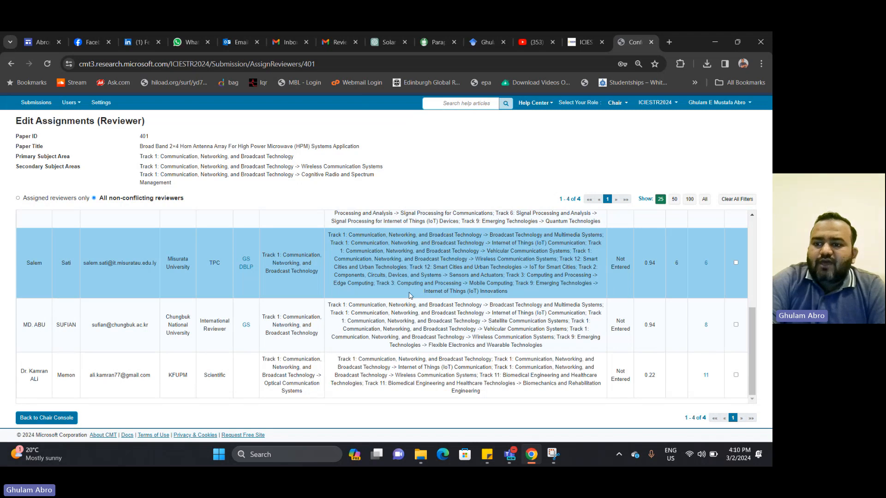
scroll(412, 295, "up", 2)
scroll(411, 282, "up", 2)
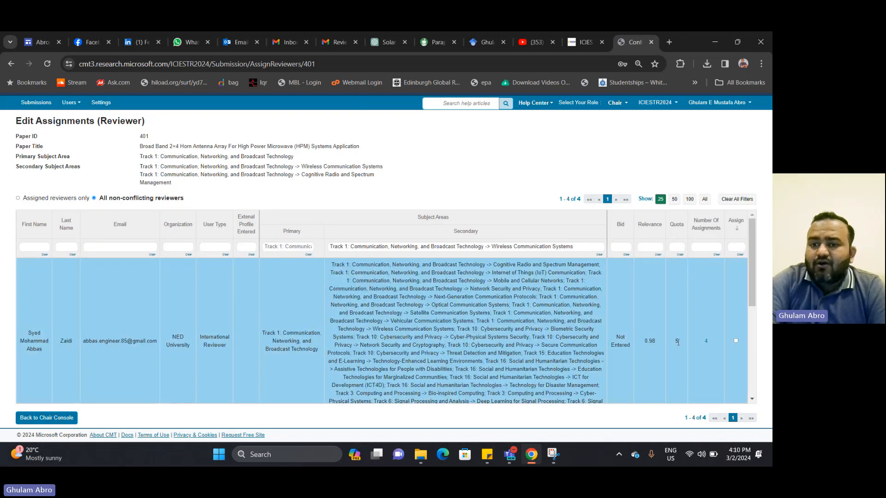
left_click_drag(679, 344, 674, 347)
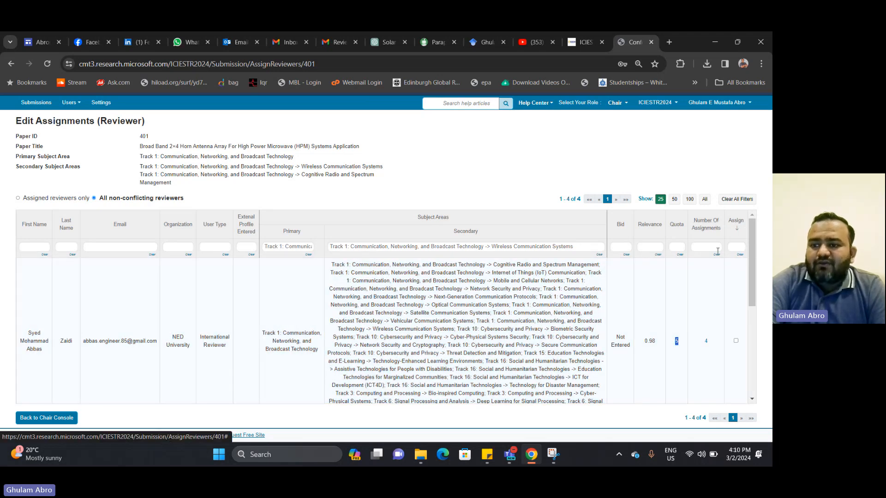
left_click(699, 345)
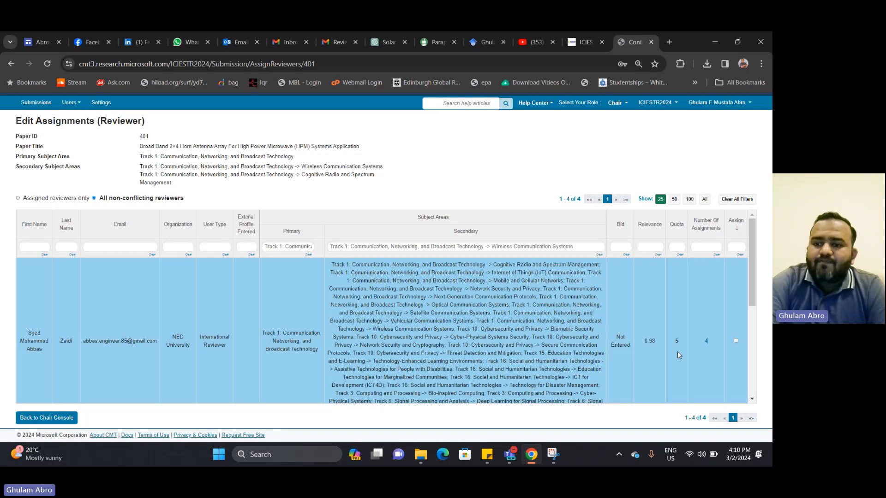
scroll(679, 355, "down", 5)
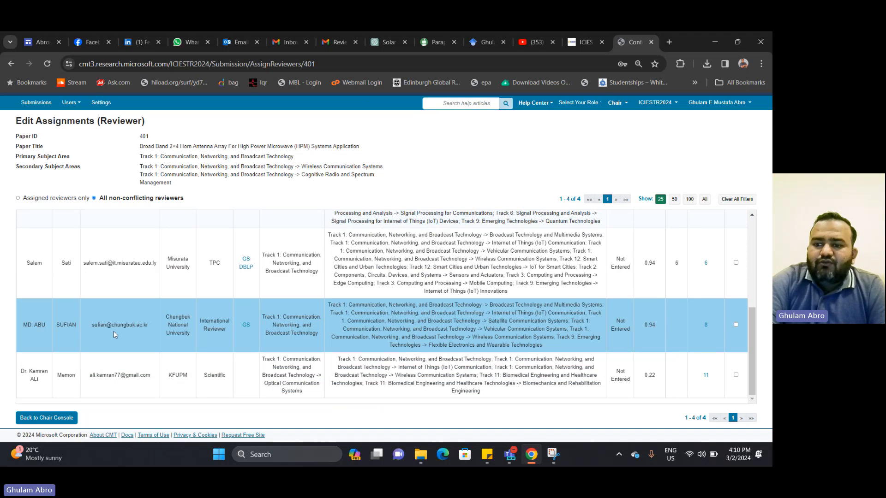
Assign the Chungbuk National University reviewer and the last listed reviewer, confirming both notifications
left_click(735, 325)
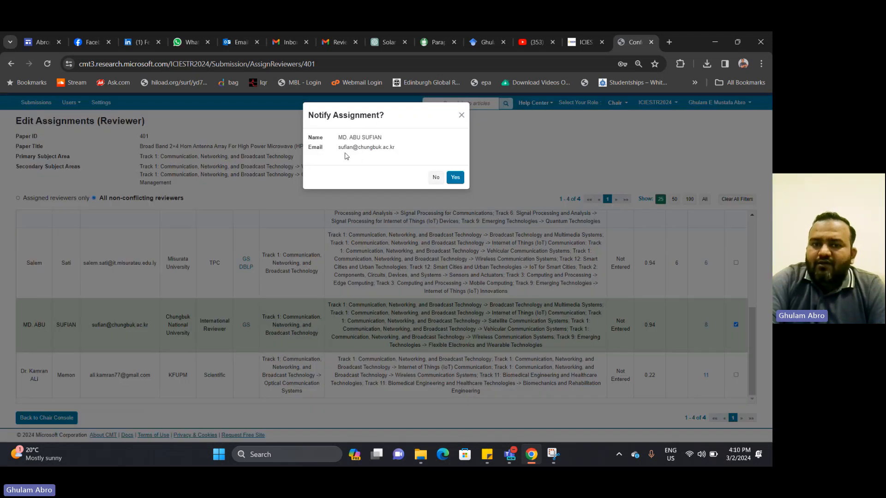
left_click(458, 181)
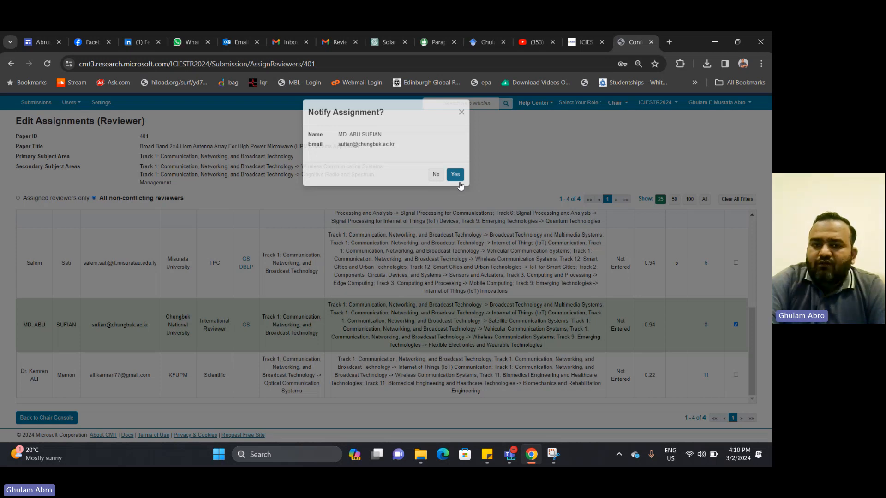
left_click(735, 375)
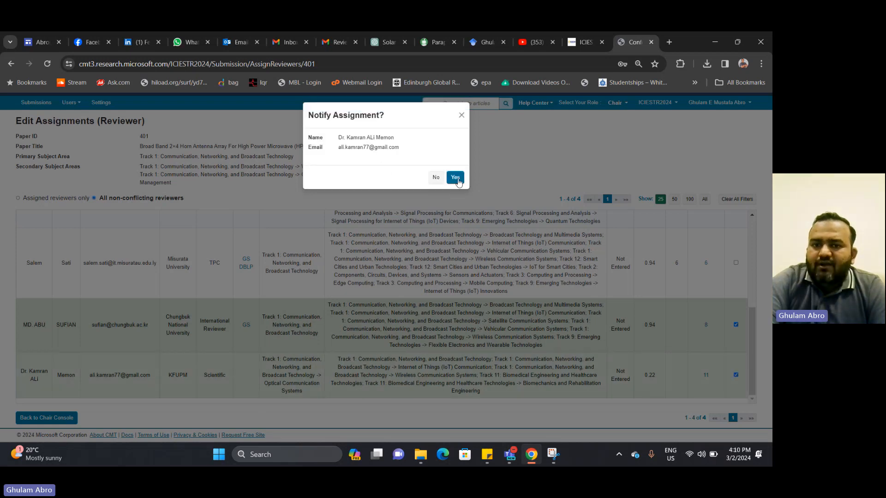
left_click(456, 178)
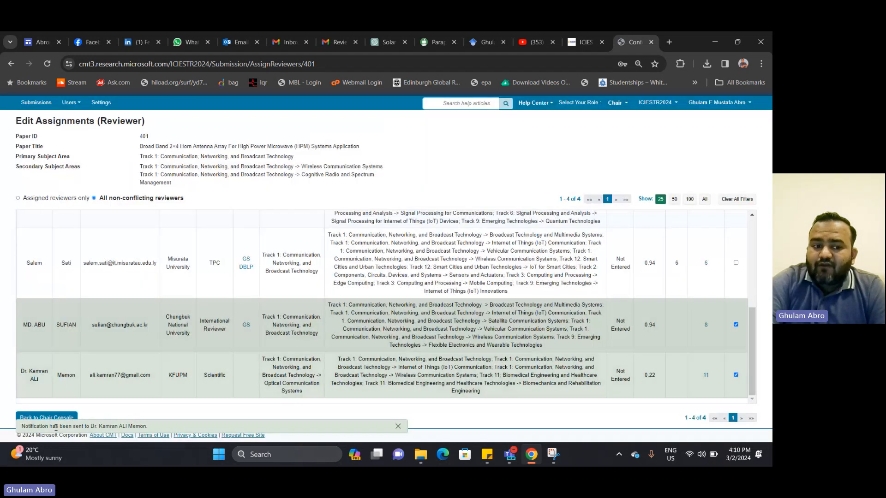
scroll(303, 259, "up", 10)
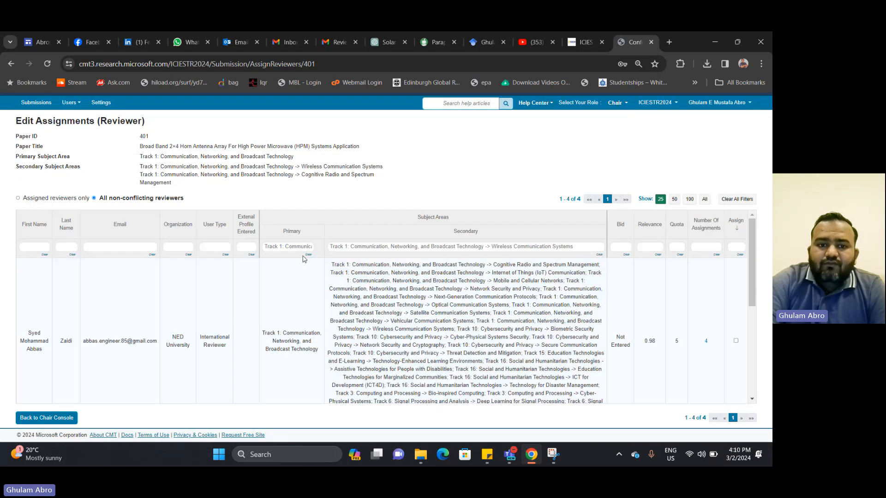
Clear both subject-area filters and filter Secondary by 'Antenna' copied from the title
left_click(308, 254)
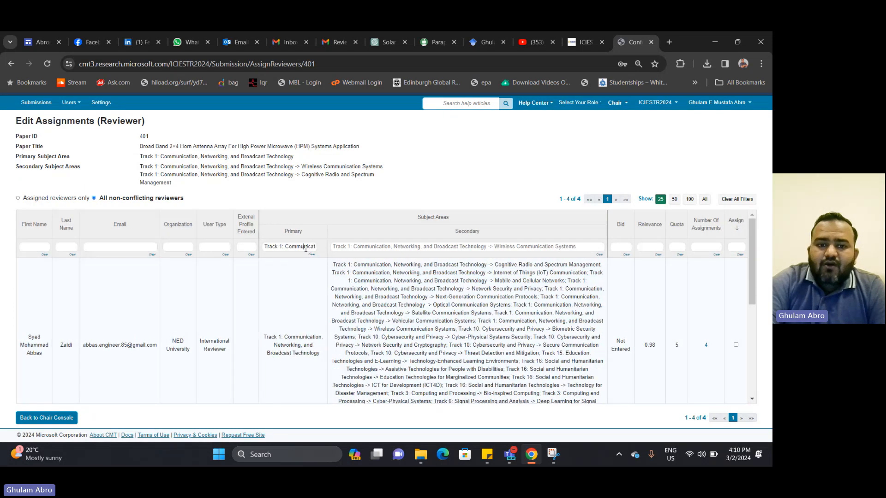
triple_click(425, 246)
key("BackSpace")
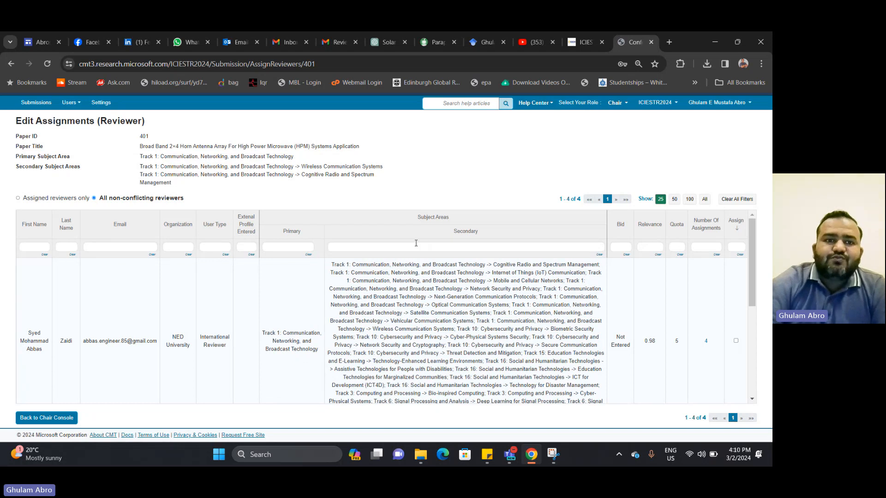
left_click_drag(192, 145, 213, 145)
right_click(208, 146)
left_click(221, 159)
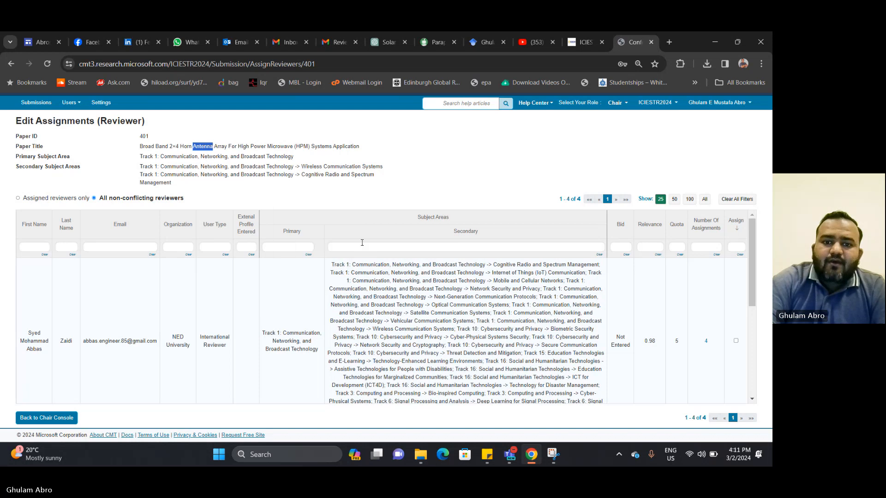
left_click(361, 248)
right_click(360, 248)
left_click(390, 159)
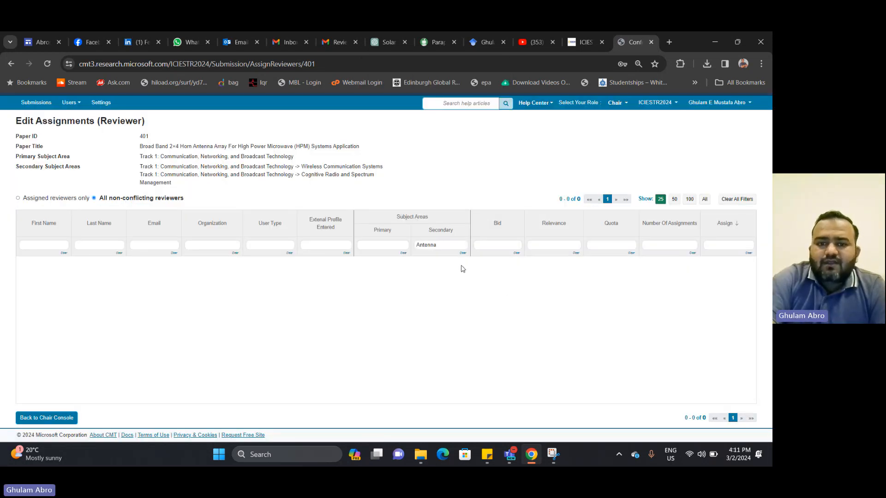
Replace the Antenna filter with 'communication' and scroll through the 24 matching reviewers
double_click(454, 245)
key("BackSpace")
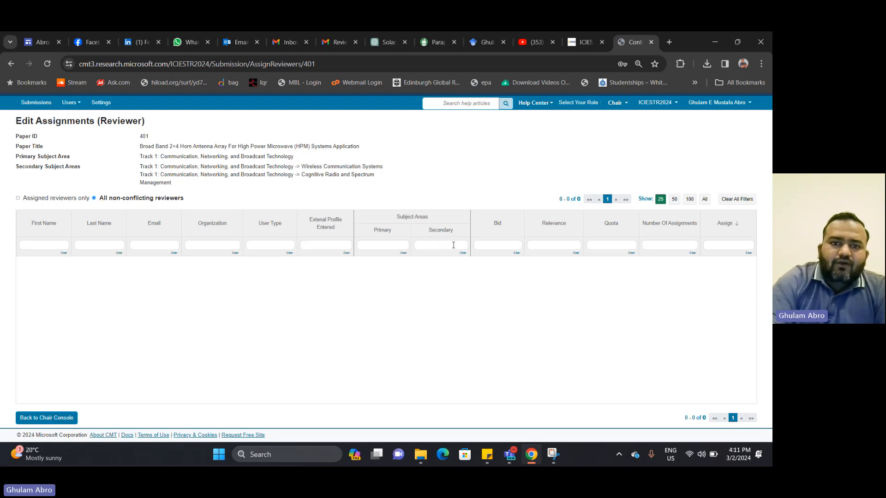
type("co")
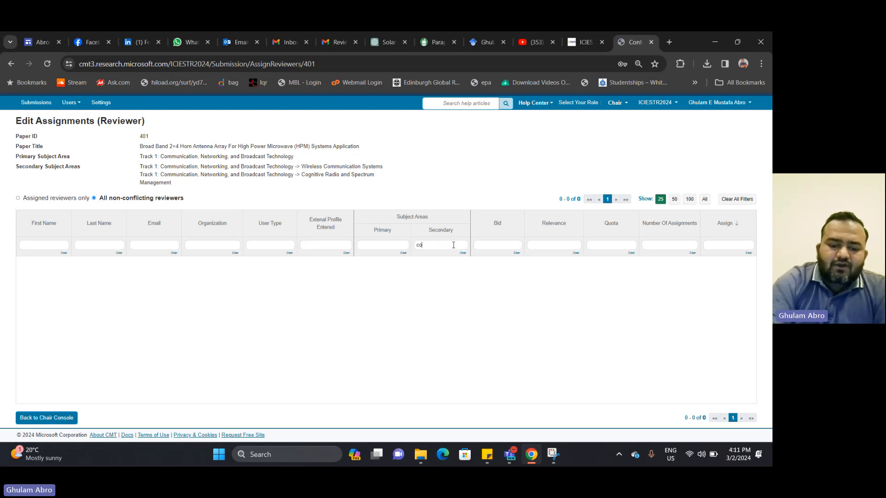
type("mmunicat")
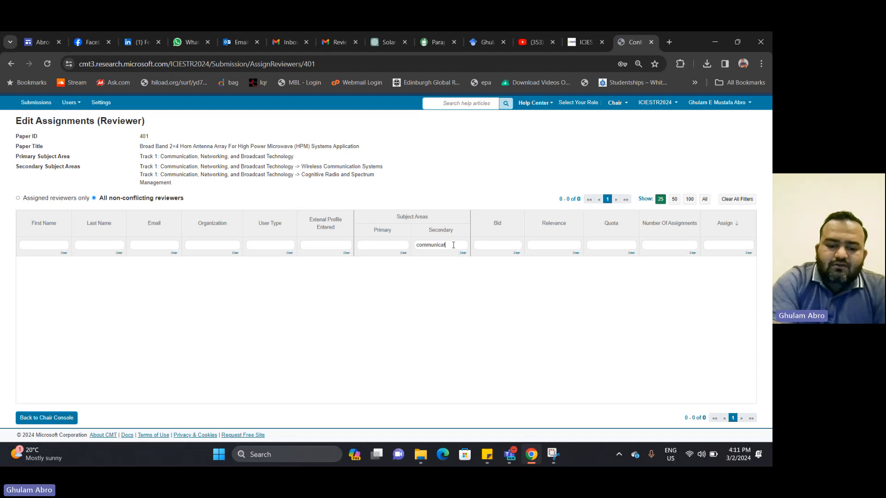
type("ion")
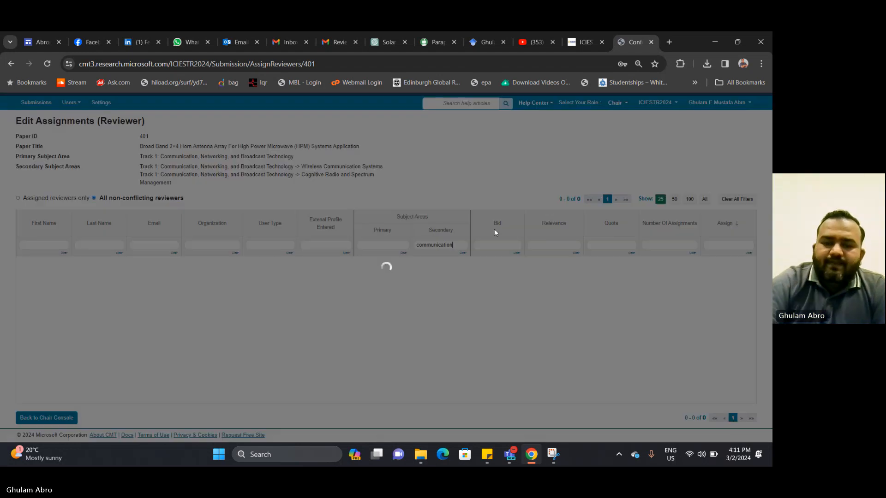
scroll(489, 238, "down", 1)
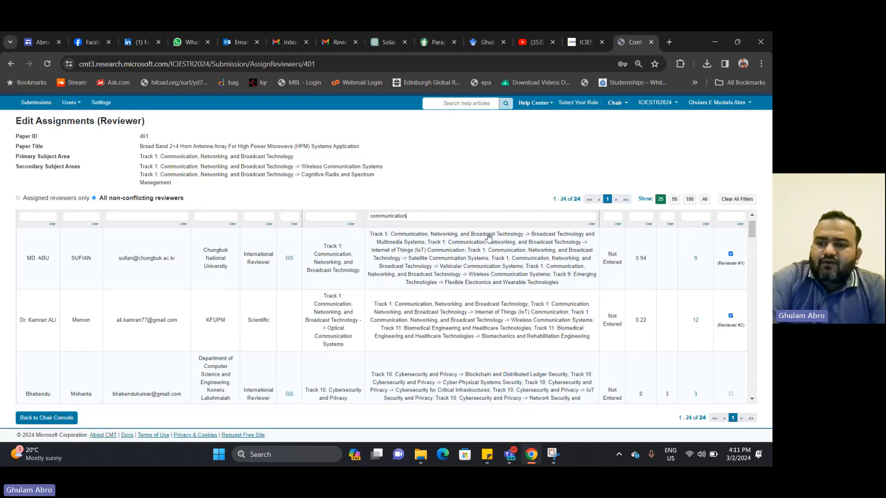
scroll(489, 238, "down", 5)
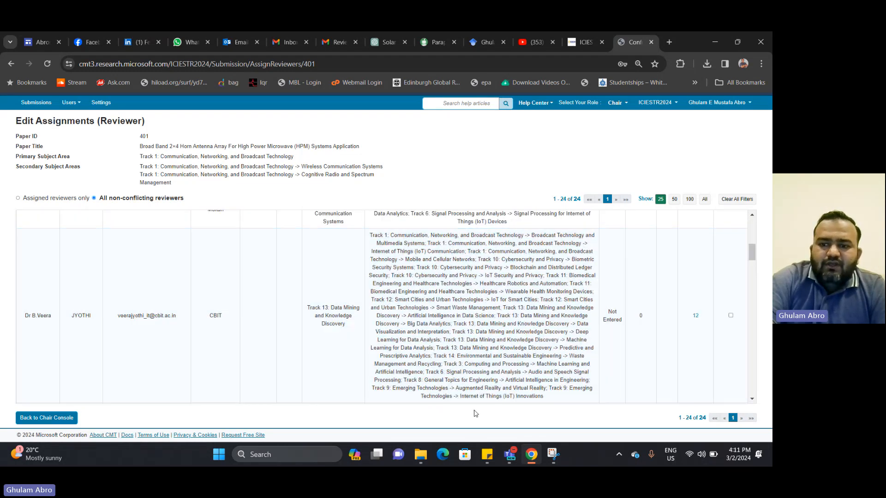
scroll(476, 389, "down", 3)
scroll(476, 389, "down", 6)
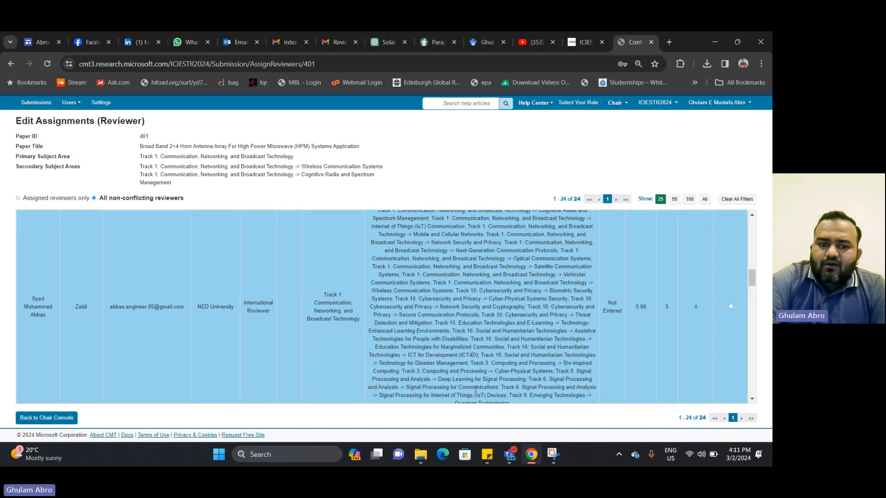
scroll(475, 389, "down", 3)
scroll(475, 389, "down", 4)
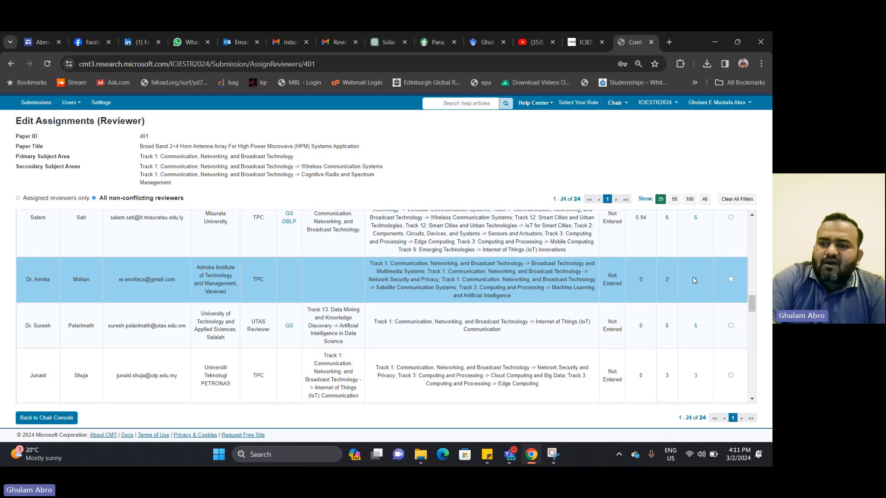
Check a candidate's subject areas, then assign that reviewer to paper 401 with notification
left_click_drag(517, 288, 365, 270)
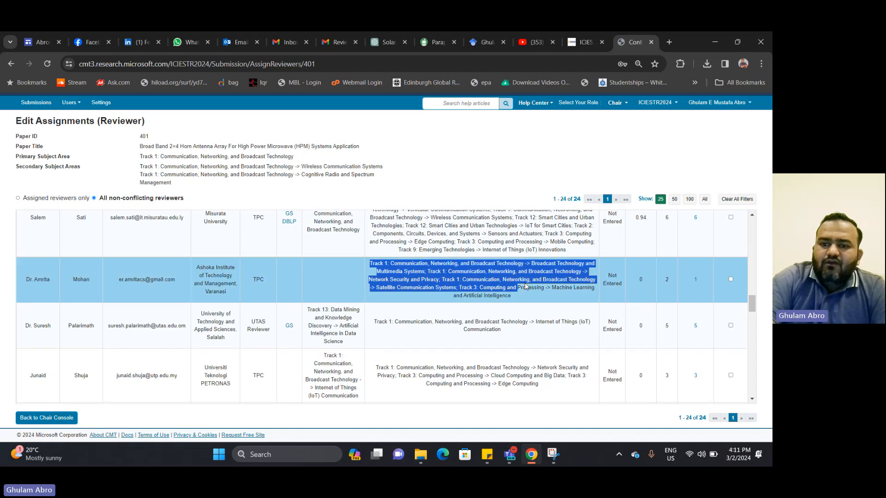
left_click(418, 262)
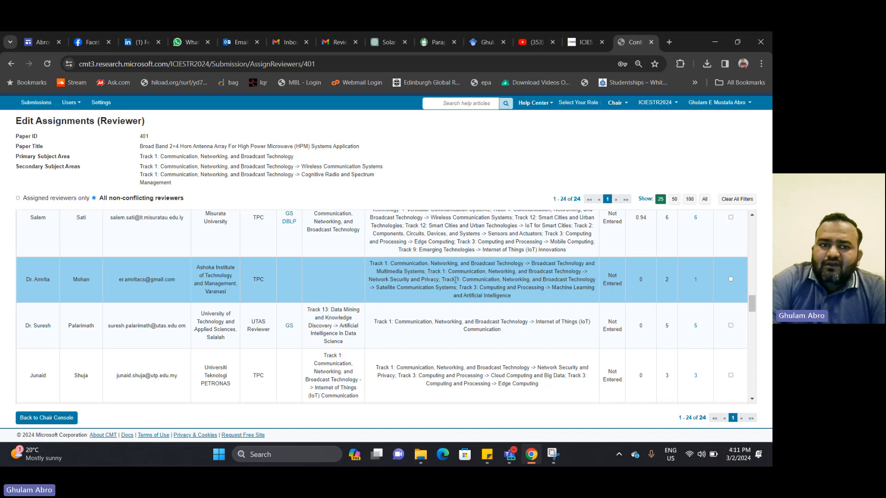
left_click(731, 280)
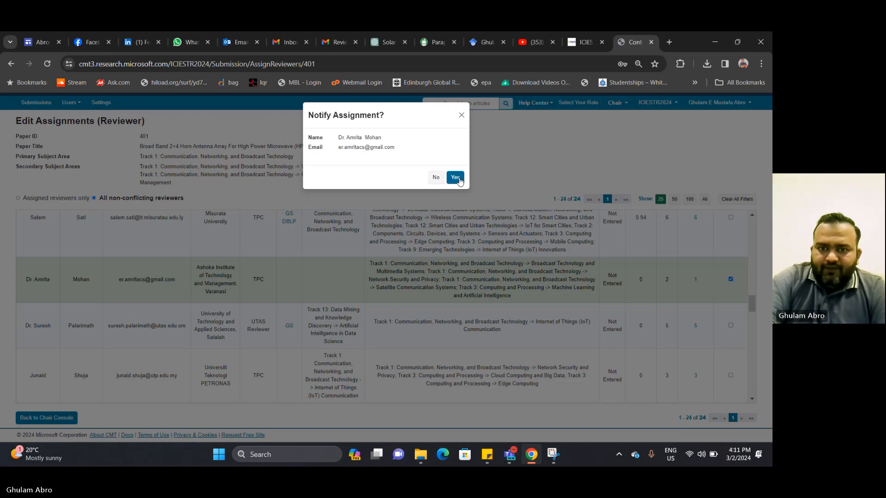
left_click(456, 178)
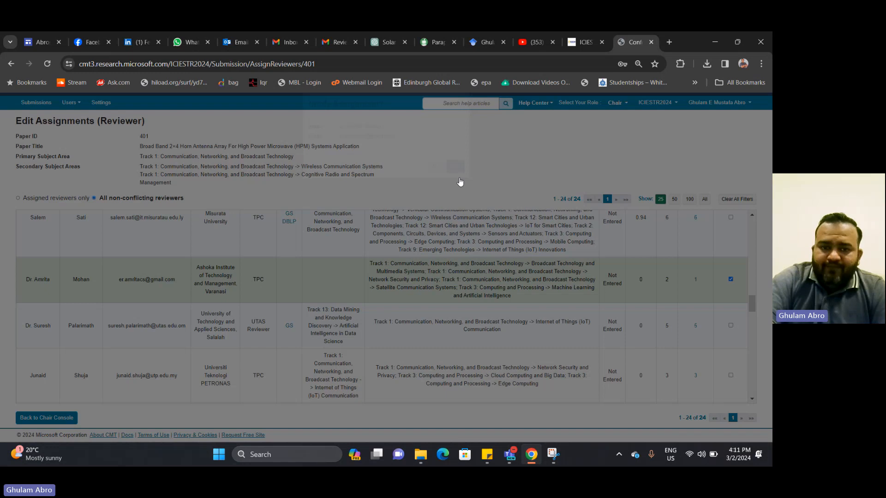
Return to the Chair Console and open a new browser tab
left_click(46, 418)
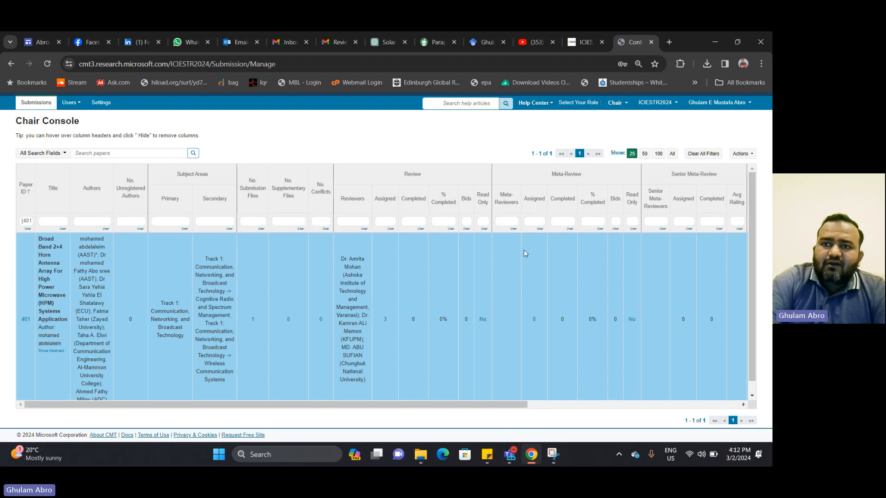
left_click(669, 42)
left_click(590, 55)
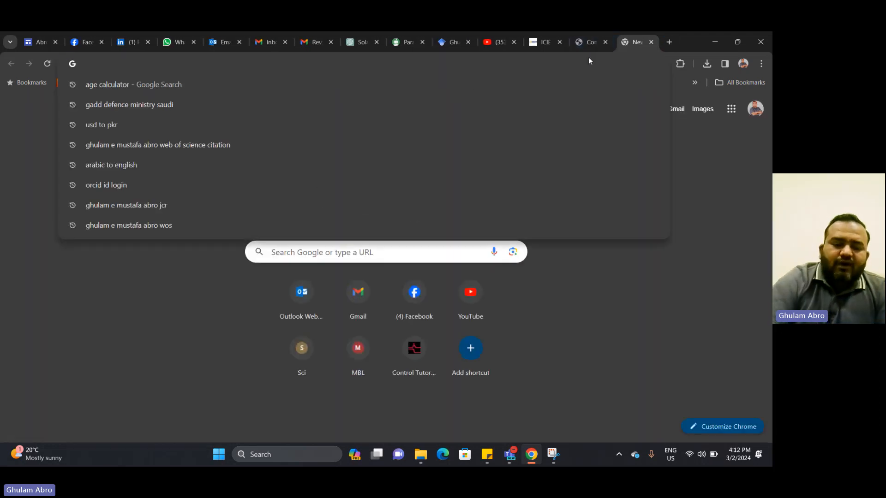
Load the ICPEA 2024 conference website from the address bar and scroll through it
type("icp")
key("Return")
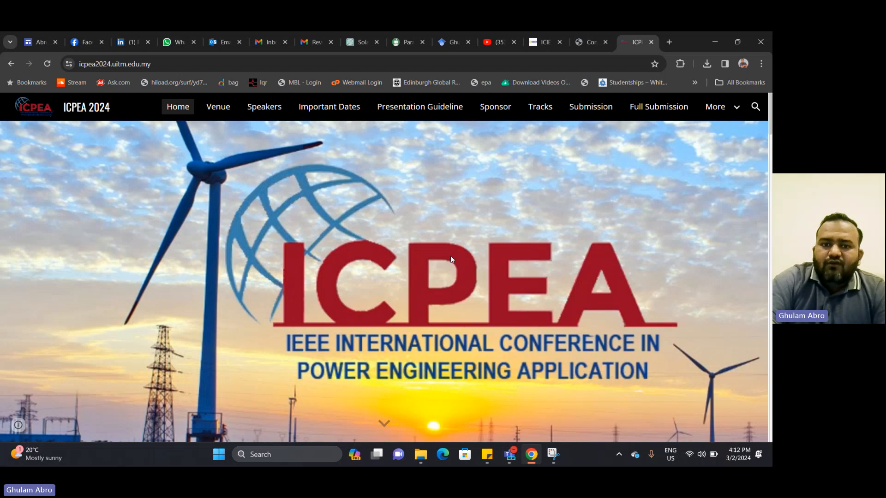
scroll(450, 255, "down", 2)
scroll(451, 255, "down", 7)
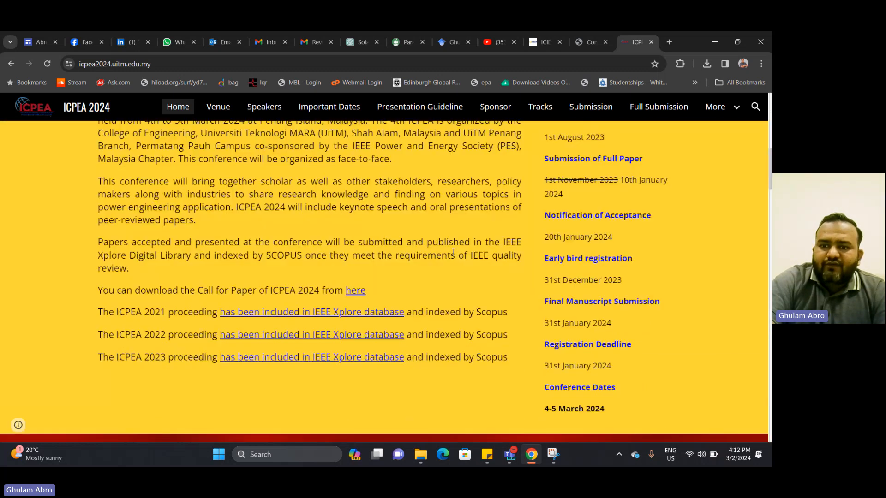
scroll(453, 251, "down", 3)
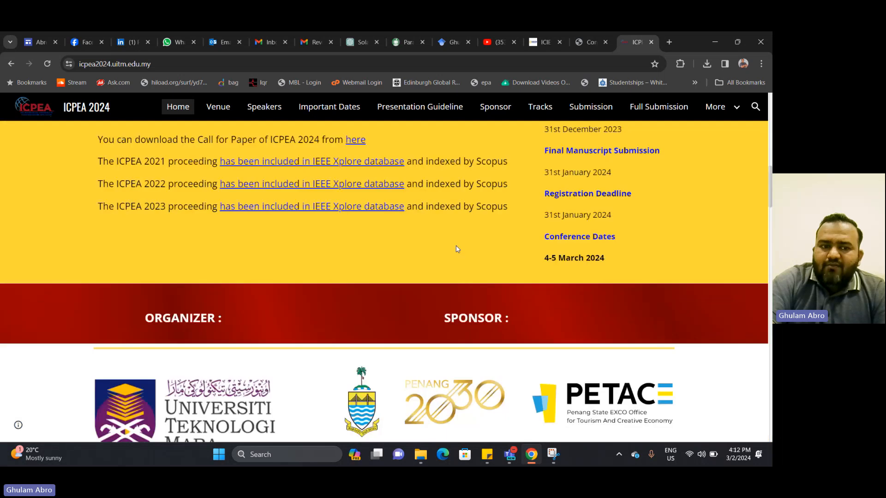
scroll(181, 280, "up", 1)
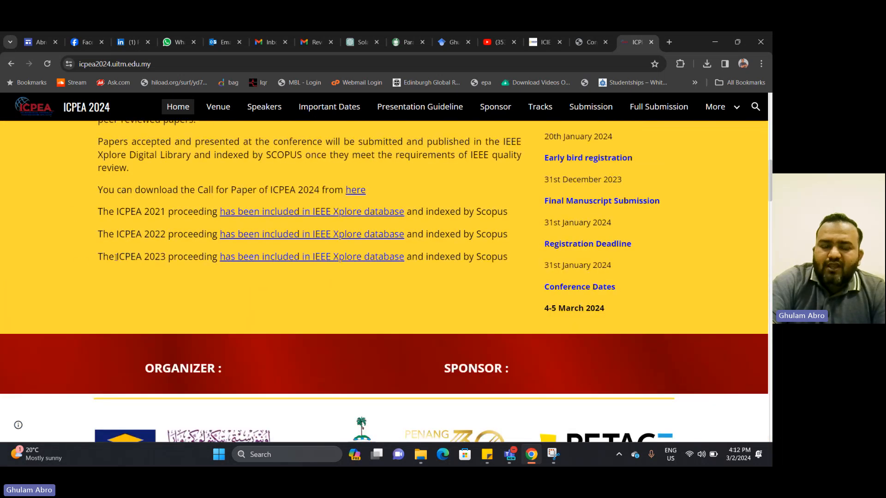
Highlight the ICPEA 2022 and 2023 proceedings lines, then close the tab
left_click_drag(93, 228, 166, 234)
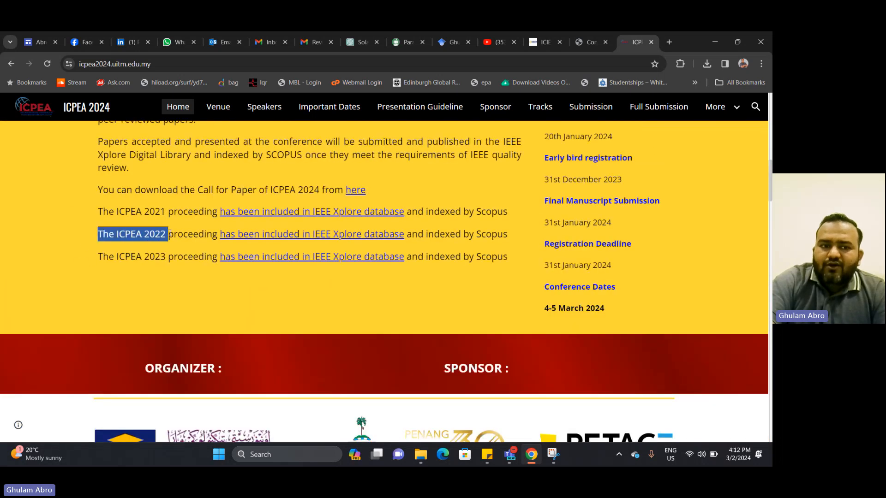
left_click_drag(103, 257, 175, 284)
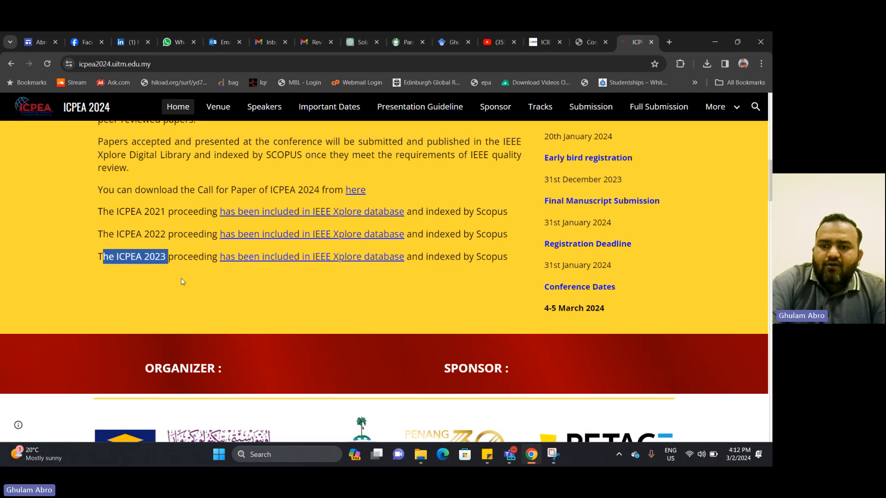
scroll(233, 318, "down", 5)
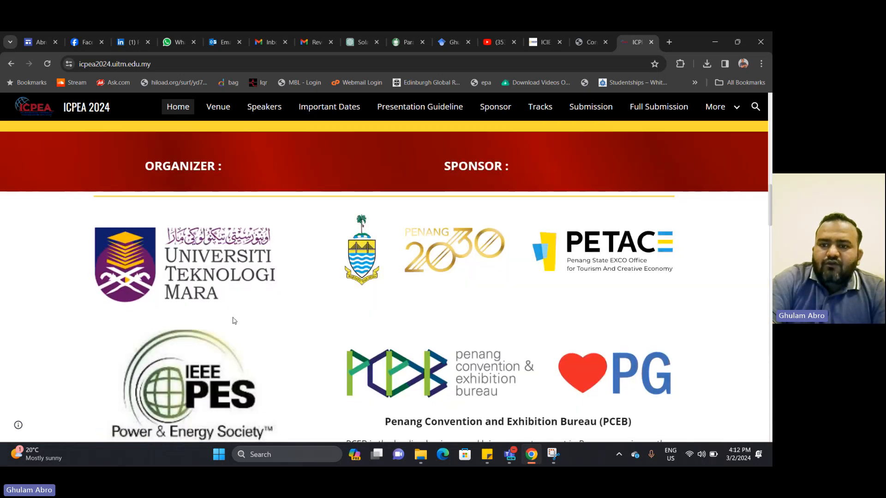
scroll(233, 320, "down", 4)
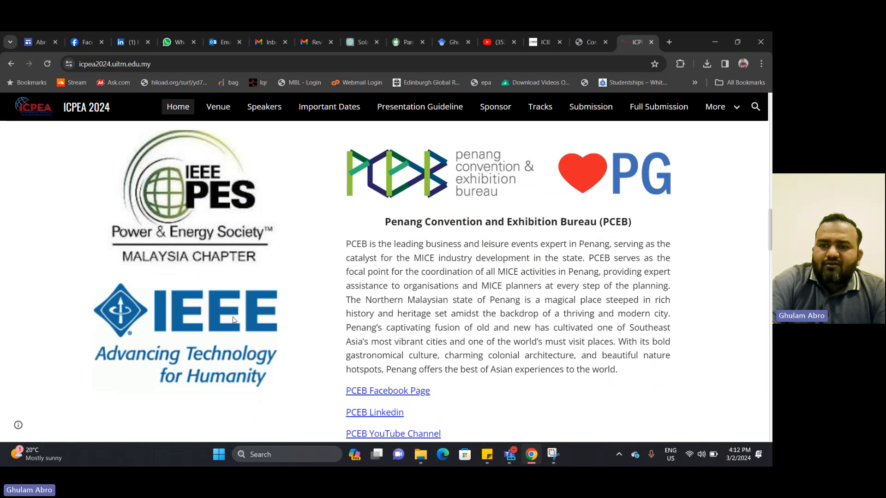
key("ctrl+w")
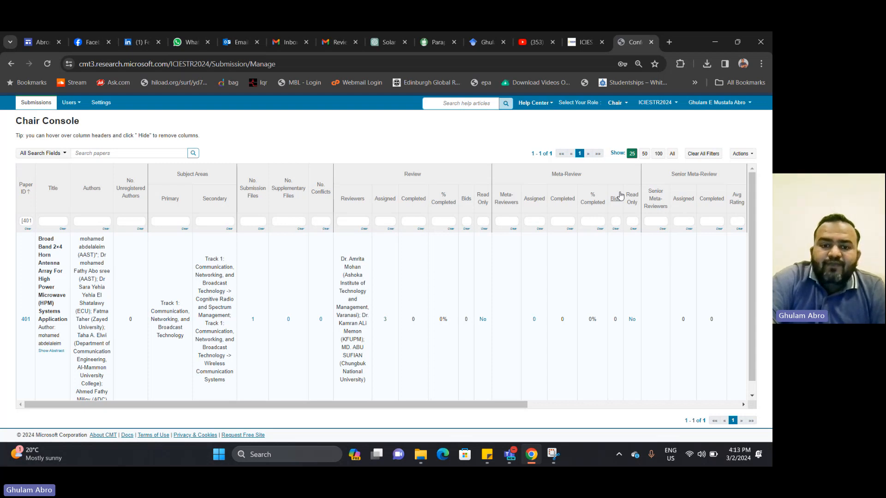
Select paper 401's row and scroll right to show its Status and Actions columns
left_click(400, 359)
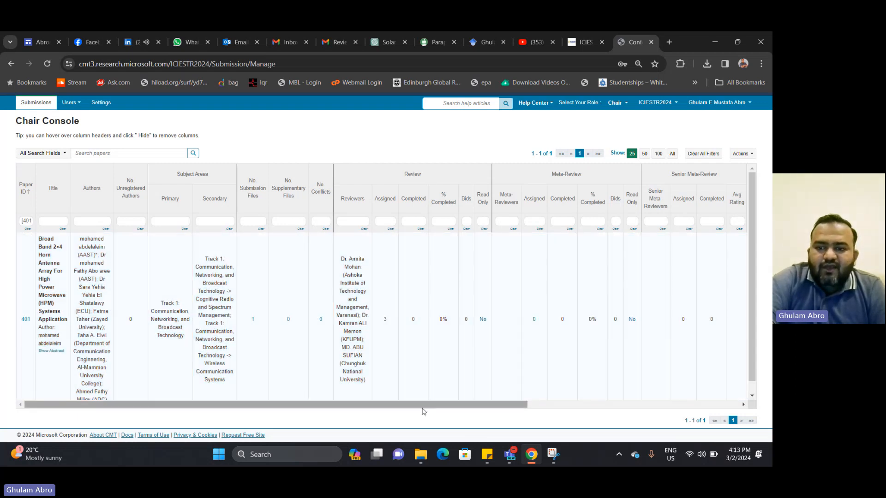
left_click_drag(436, 409, 646, 408)
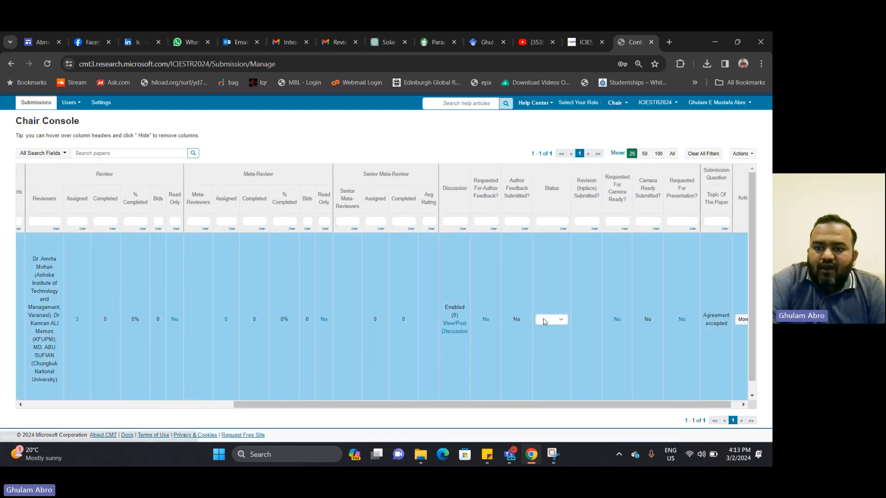
left_click(554, 319)
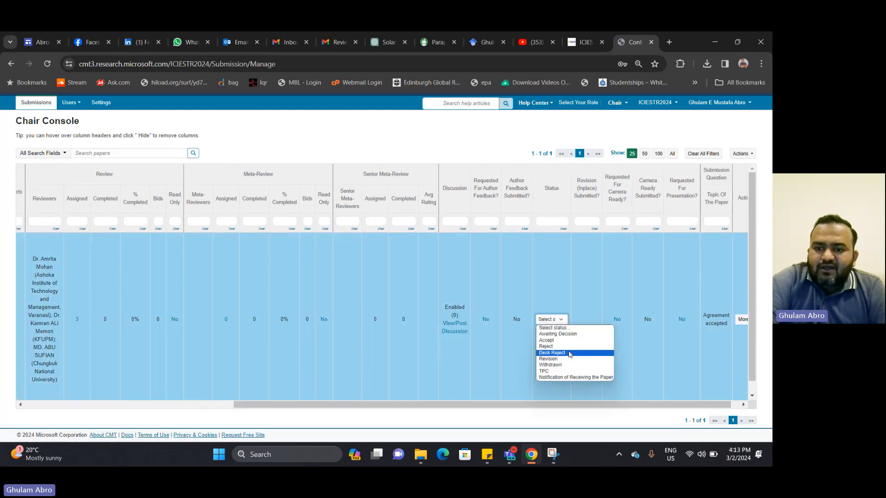
left_click(573, 286)
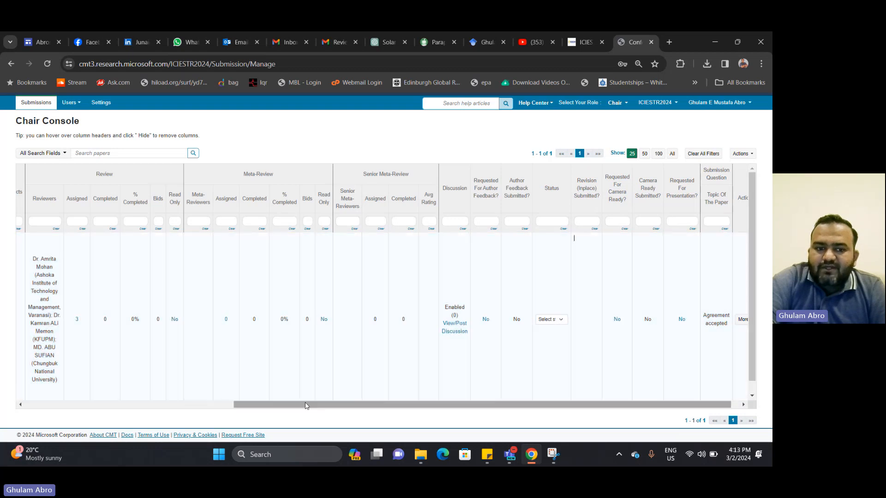
left_click_drag(303, 405, 195, 404)
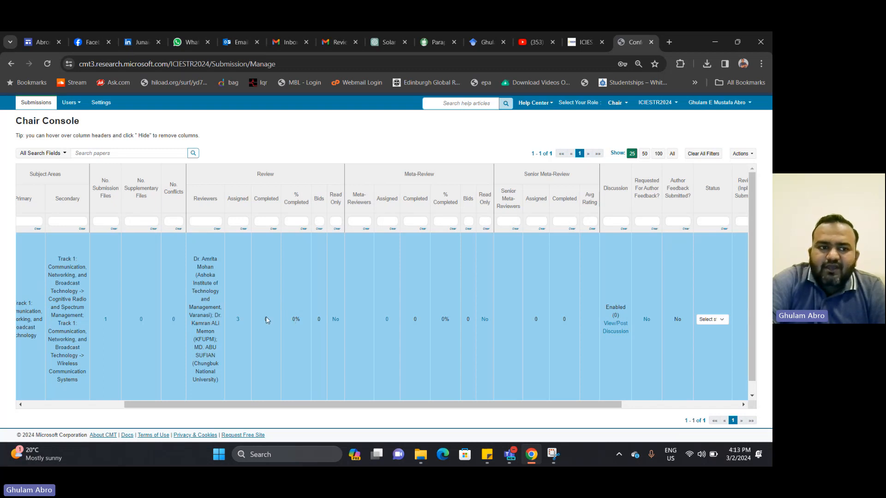
left_click_drag(320, 406, 155, 395)
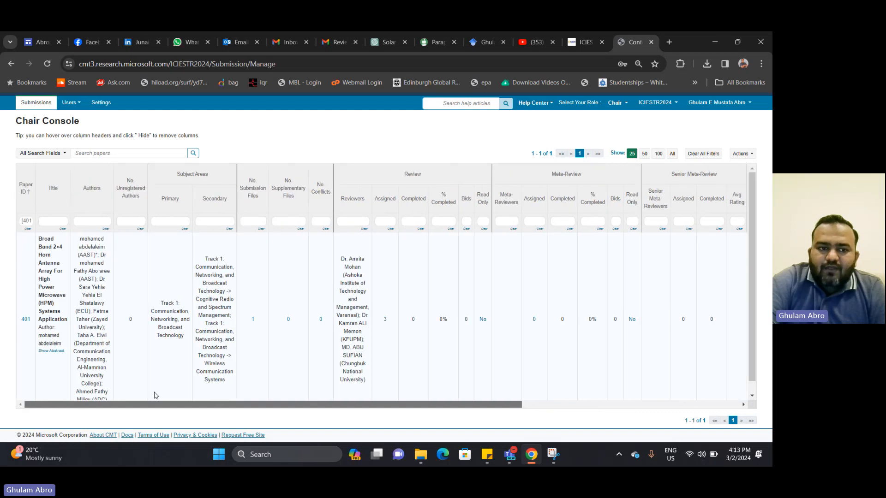
Empty the Paper ID filter to list all 1103 papers and scroll to paper 26
triple_click(28, 220)
key("BackSpace")
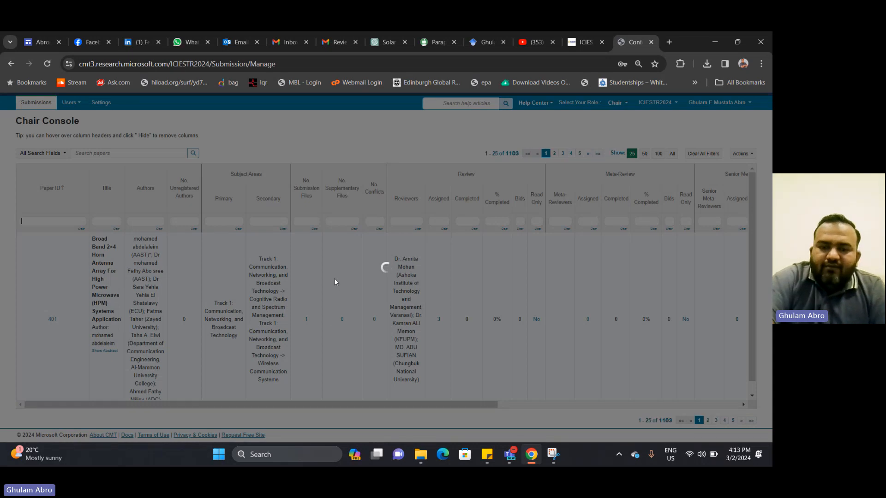
scroll(335, 268, "down", 5)
scroll(336, 271, "down", 5)
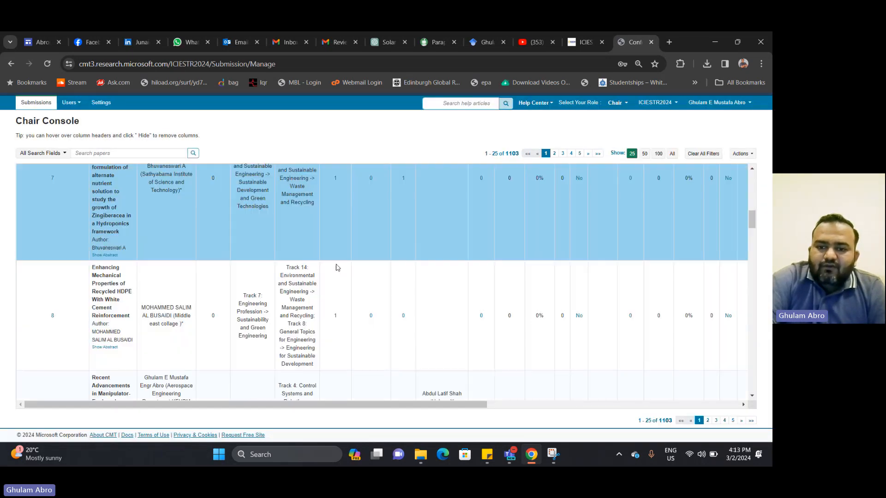
scroll(336, 268, "down", 20)
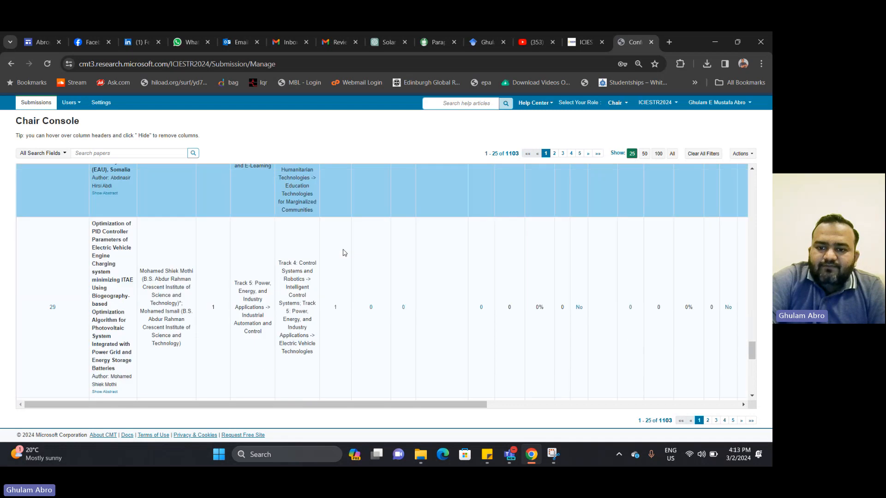
scroll(344, 245, "up", 3)
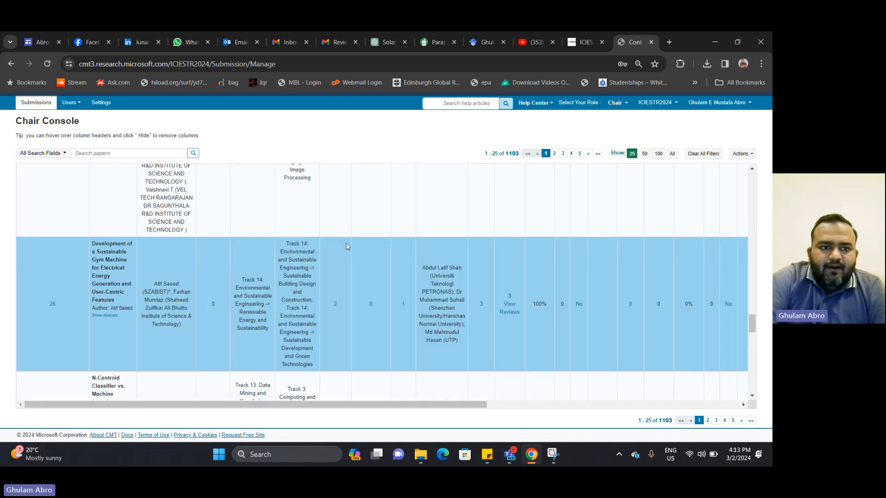
scroll(344, 236, "down", 1)
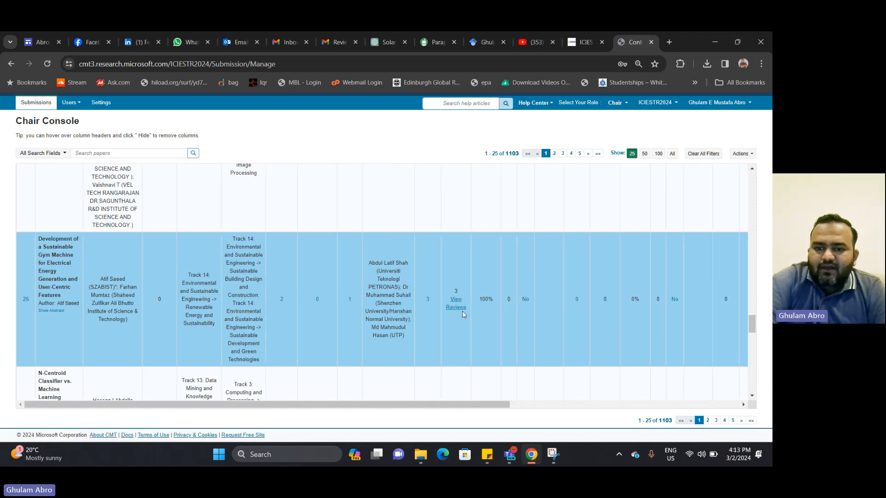
Open paper 26's reviews and read through all three (Accept, Accept - Minor Corrections, Accept)
left_click(460, 313)
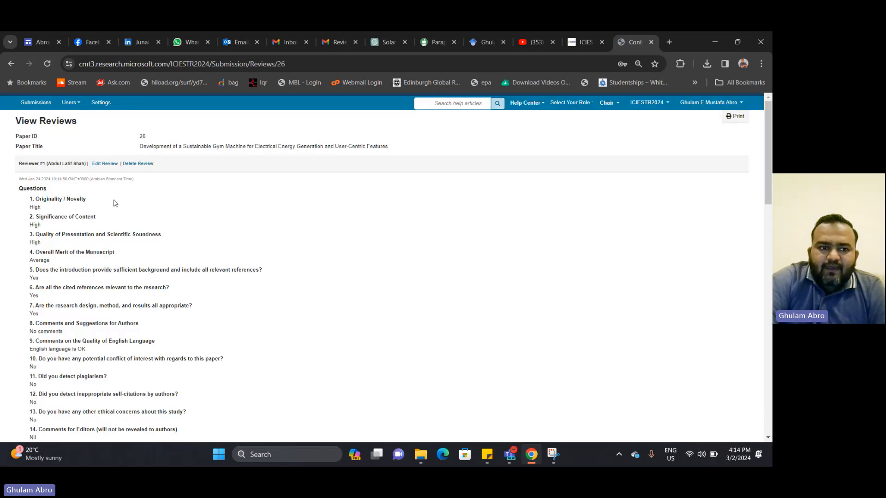
scroll(115, 203, "down", 1)
scroll(115, 203, "down", 3)
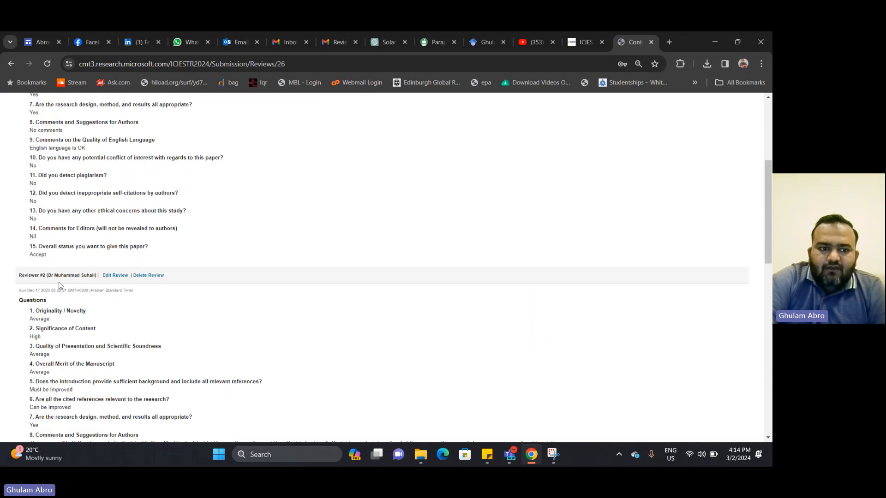
scroll(94, 281, "down", 4)
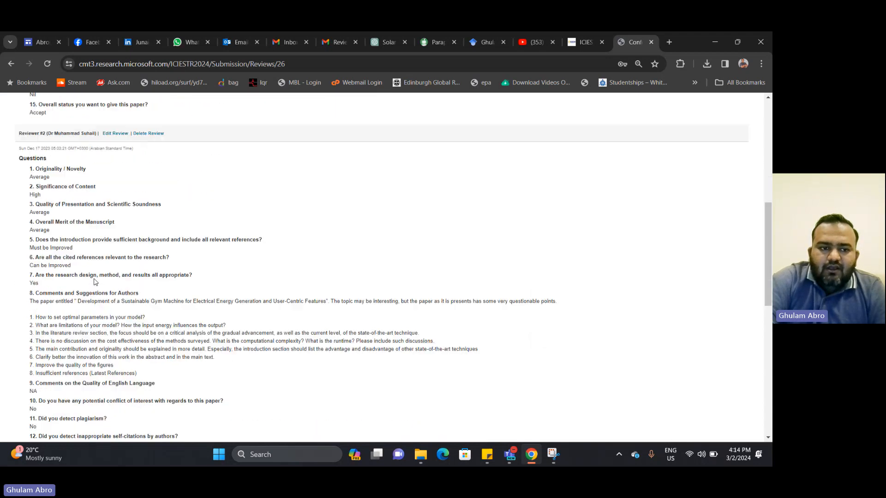
scroll(94, 281, "down", 5)
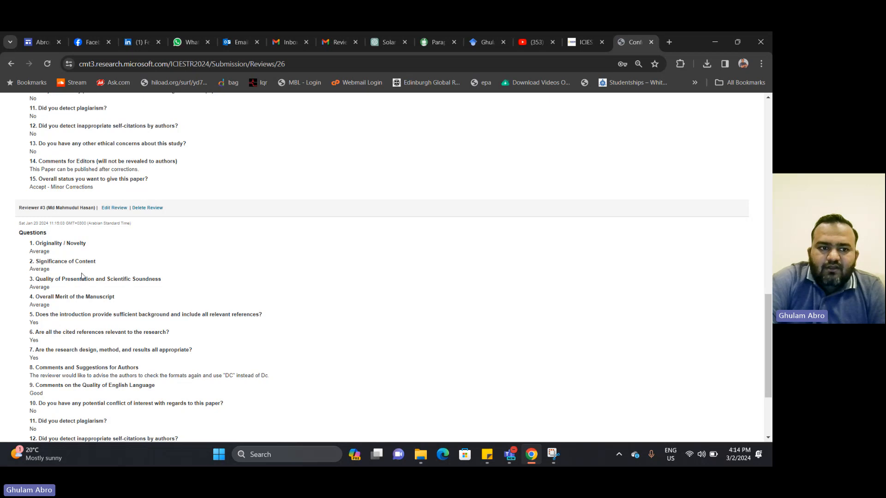
scroll(96, 216, "down", 3)
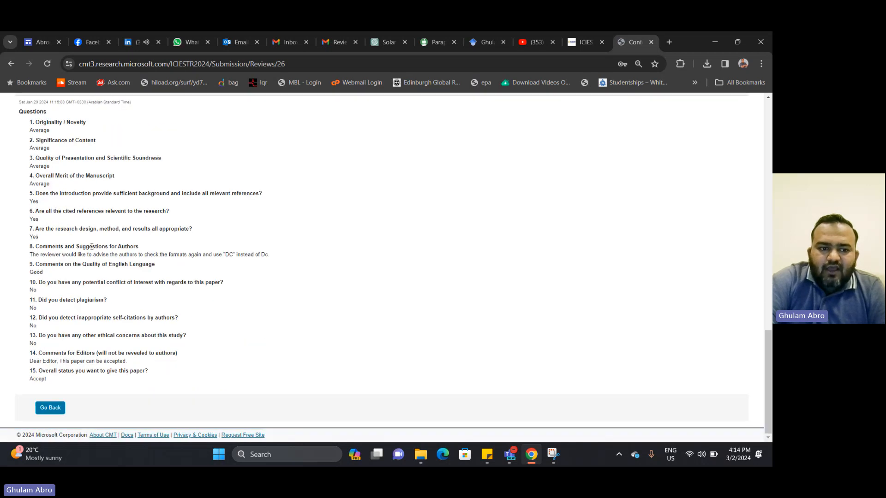
scroll(170, 336, "up", 14)
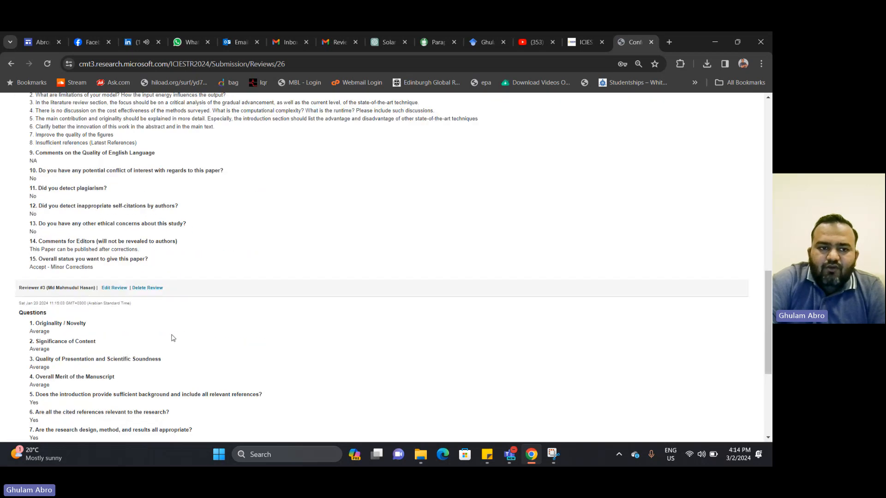
scroll(161, 298, "up", 2)
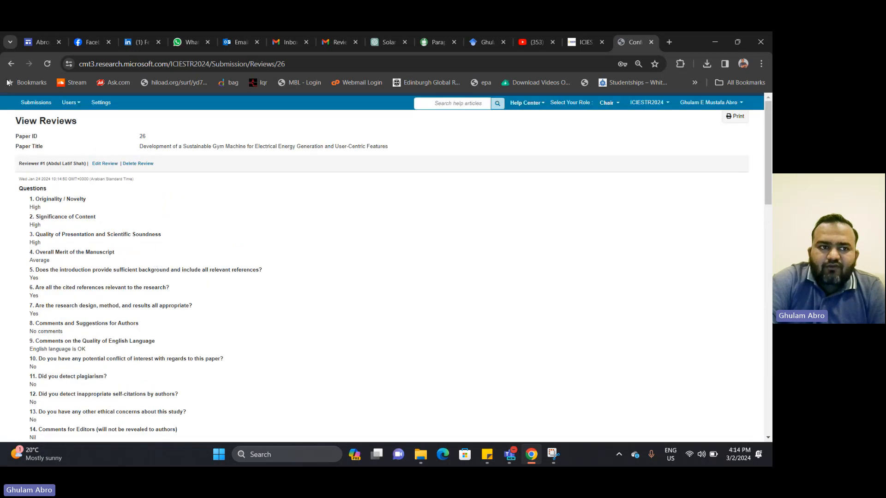
Return to the Chair Console, filter by Paper ID 401, and open its Awaiting Decision status options
left_click(10, 64)
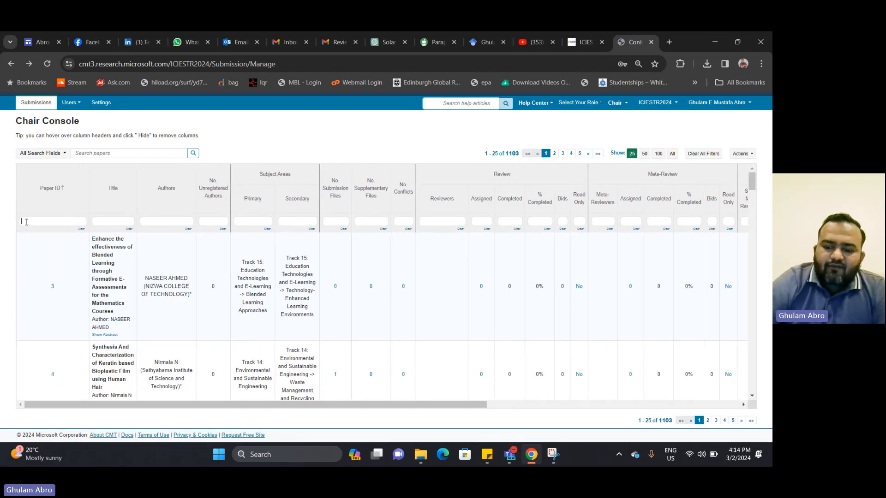
left_click(27, 222)
type("401")
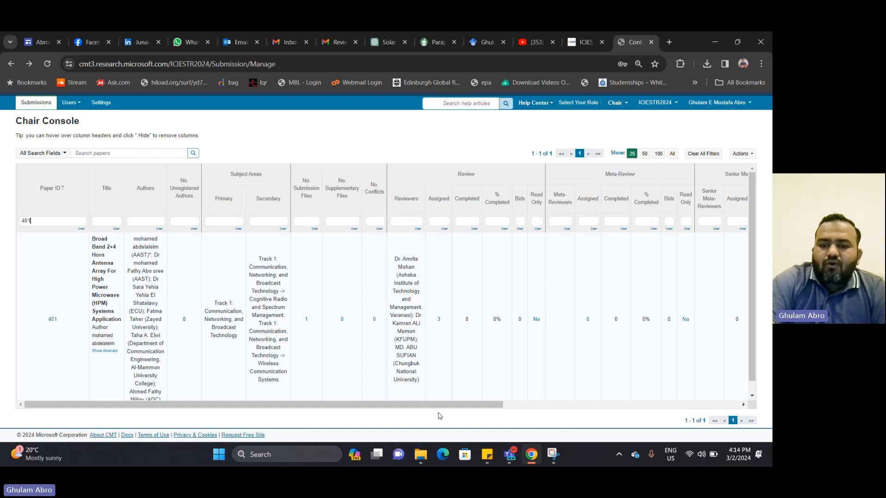
left_click_drag(457, 405, 749, 392)
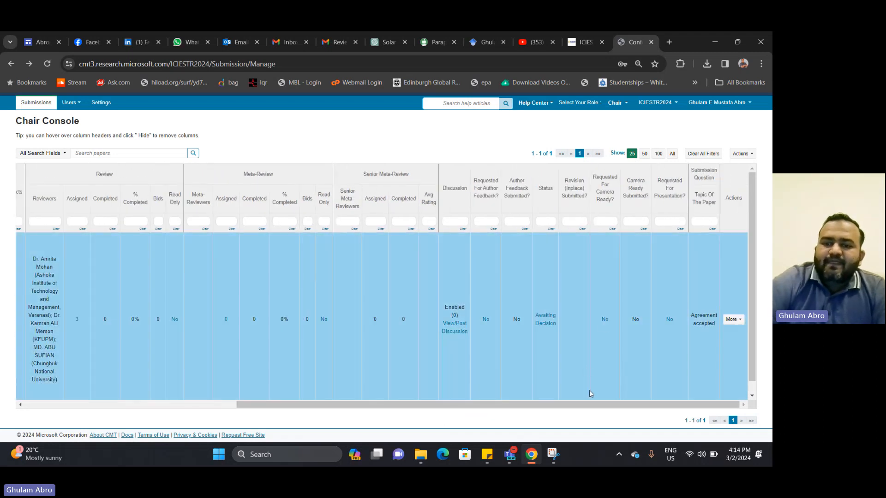
left_click(545, 320)
left_click(545, 320)
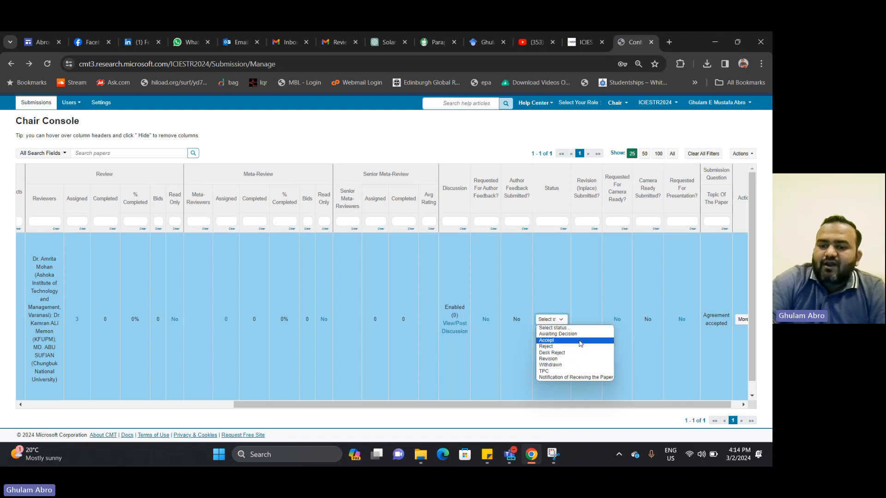
Leave paper 401's status unchanged and start an email to its registered authors (6 recipients)
left_click(611, 301)
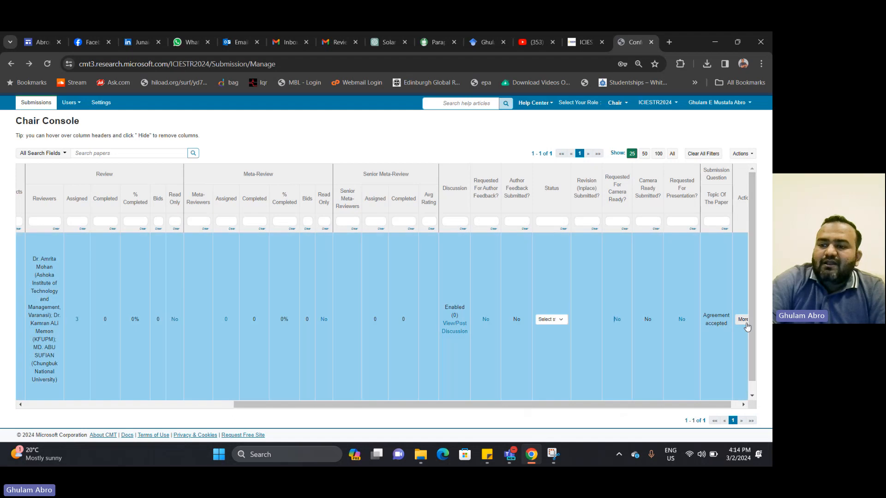
left_click(743, 320)
left_click(599, 347)
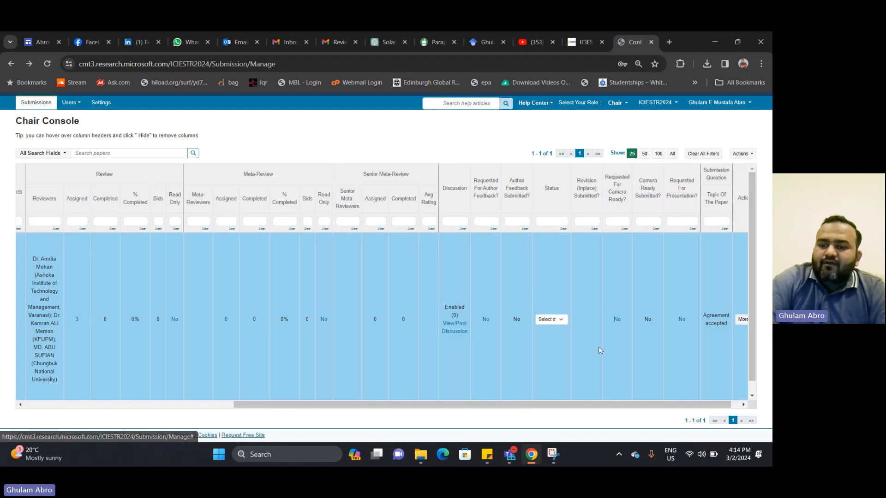
left_click(550, 319)
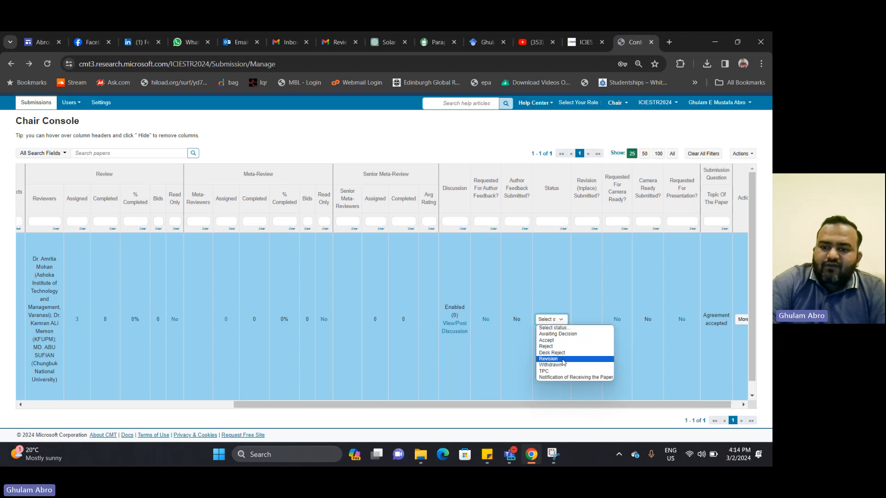
left_click(600, 287)
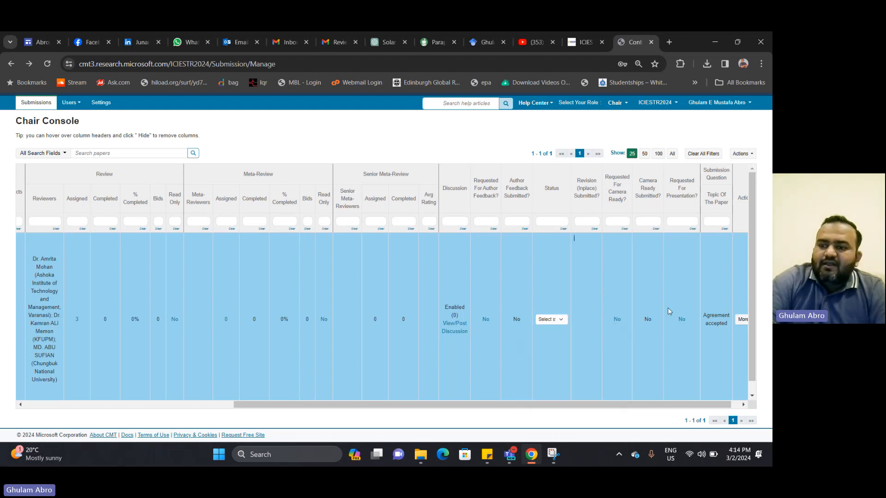
left_click(742, 320)
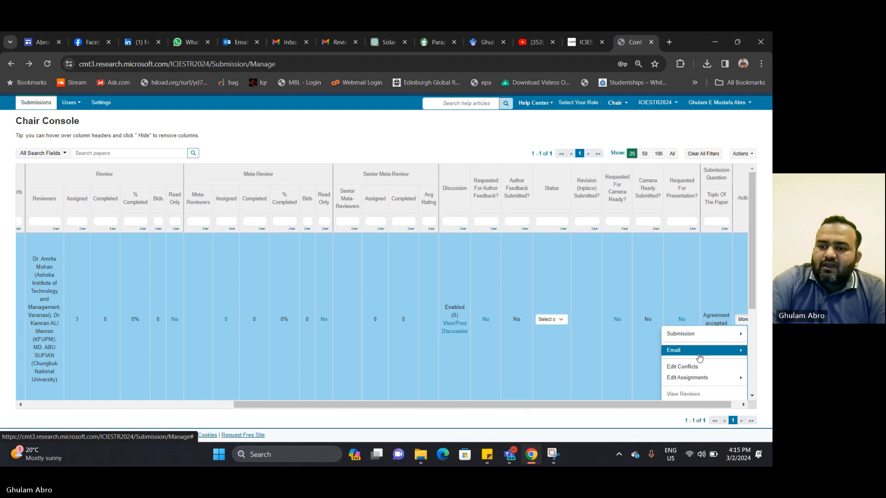
left_click(670, 351)
left_click(668, 356)
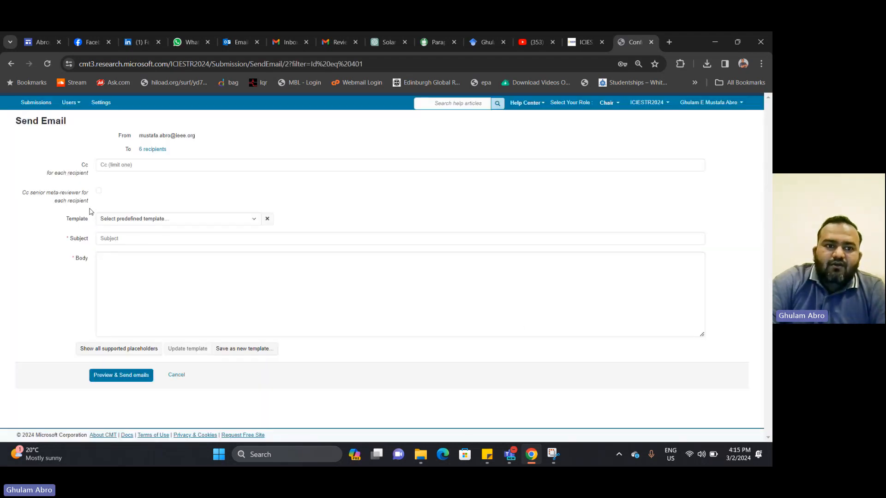
Apply the Revision template, filling subject 'Revision' and the body with paper 26's reviewer comments
left_click(133, 221)
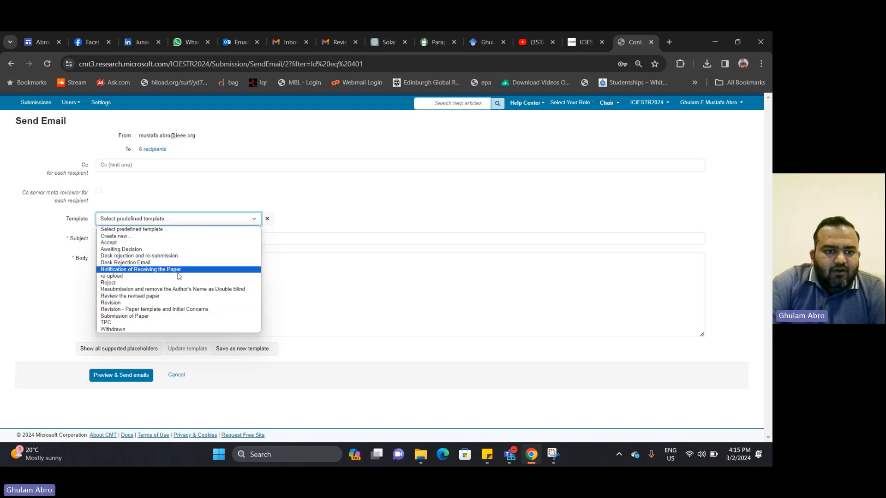
left_click(180, 302)
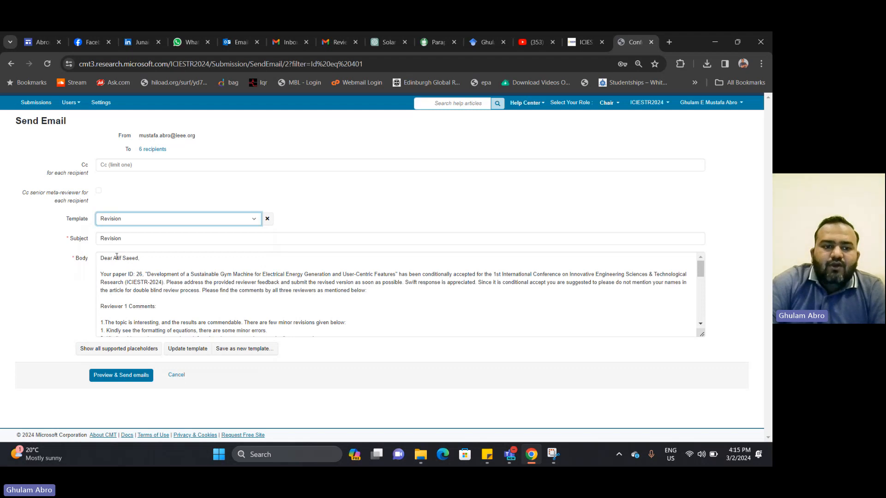
Change the greeting to 'Dear Author(s)' and replace paper ID 26 with {Submission.ID}
left_click_drag(113, 259, 148, 258)
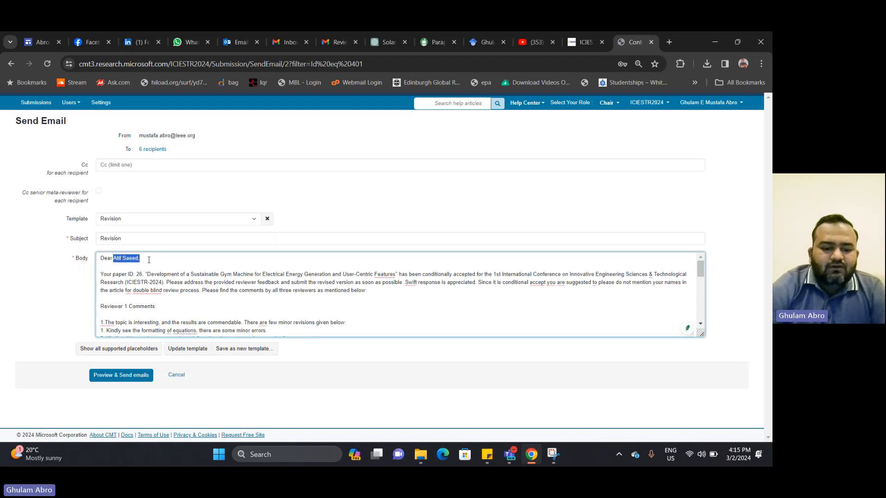
type("Author")
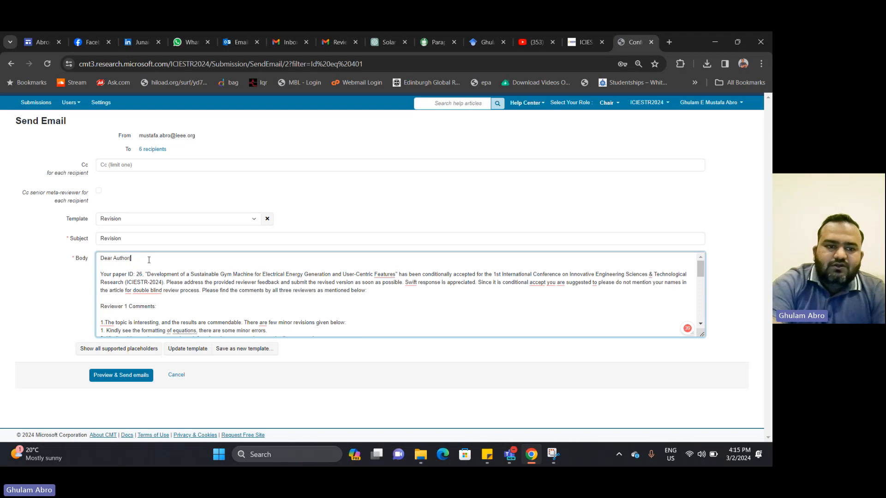
type("(s)")
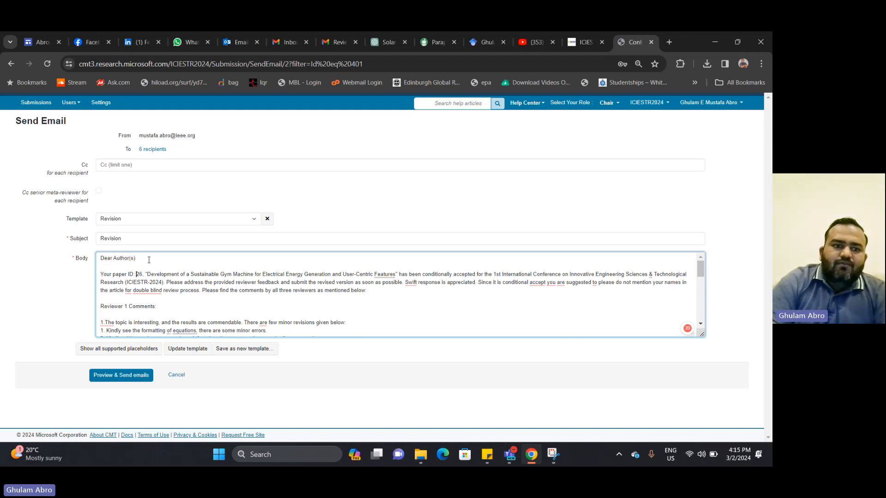
key("shift+Right")
key("shift+Right")
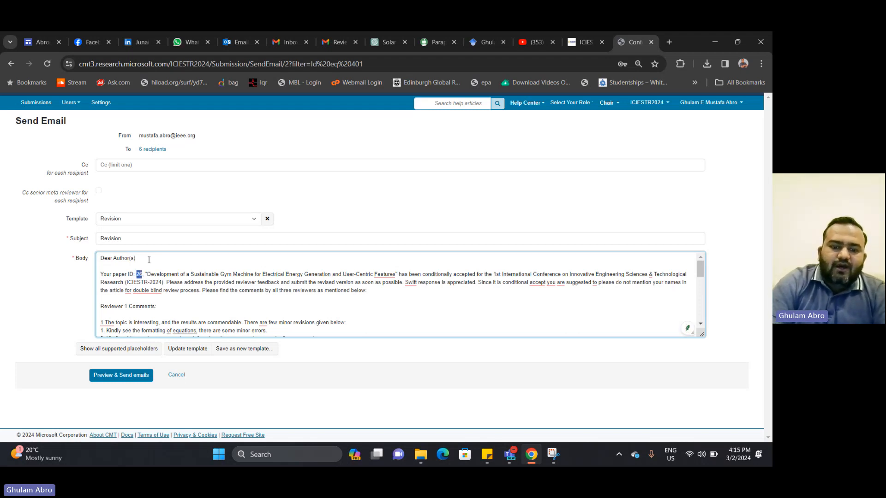
key("BackSpace")
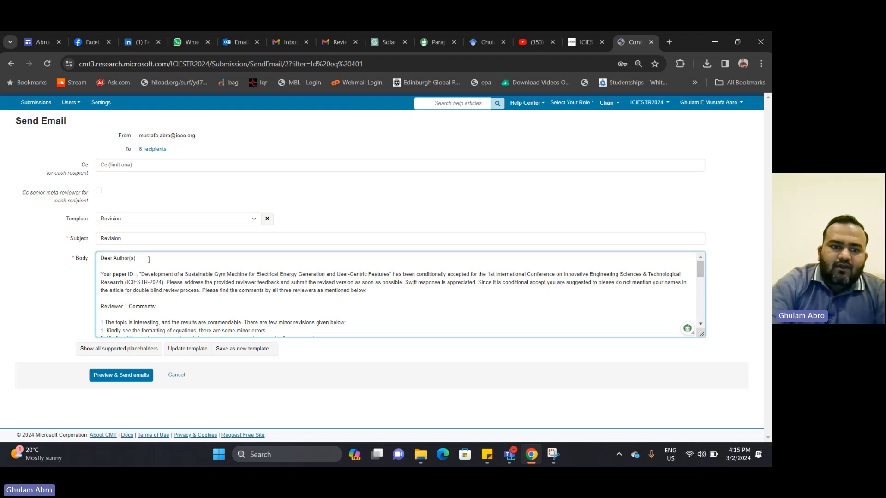
type("{}")
key("Left")
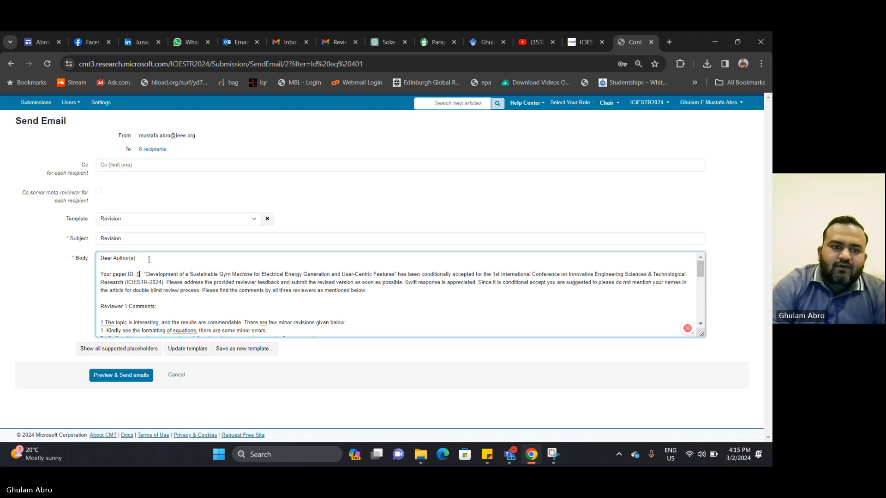
type("Submiss")
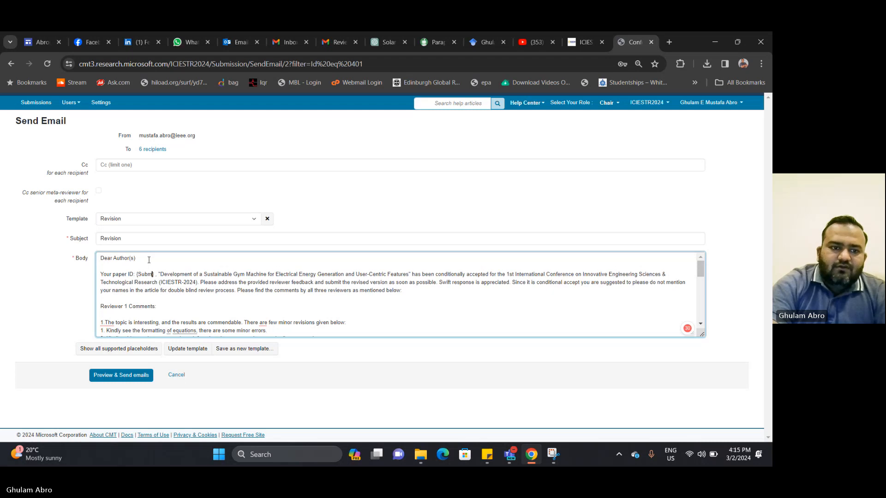
type("ion.")
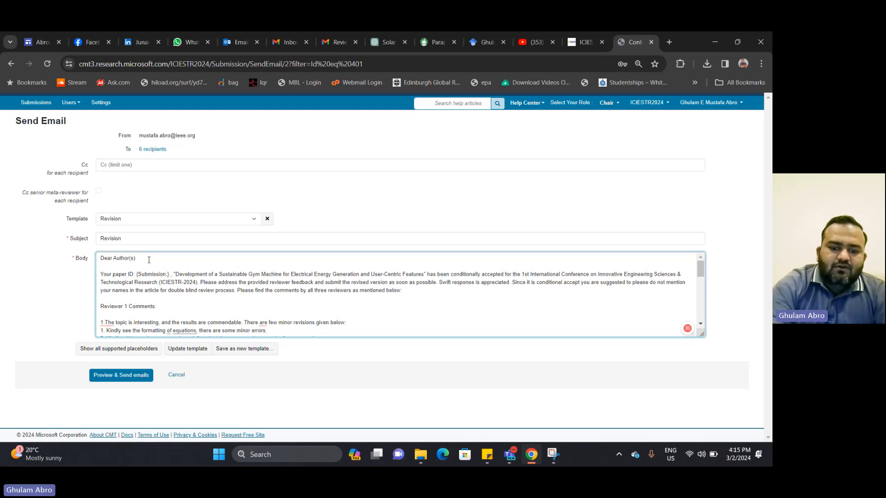
type("ID")
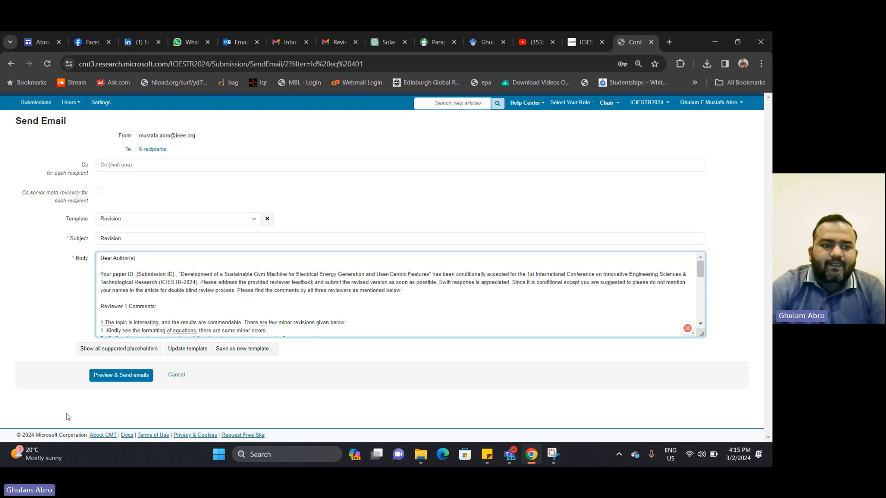
Preview the email, then change the placeholder to {Submission.PaperID} and preview again
left_click(119, 376)
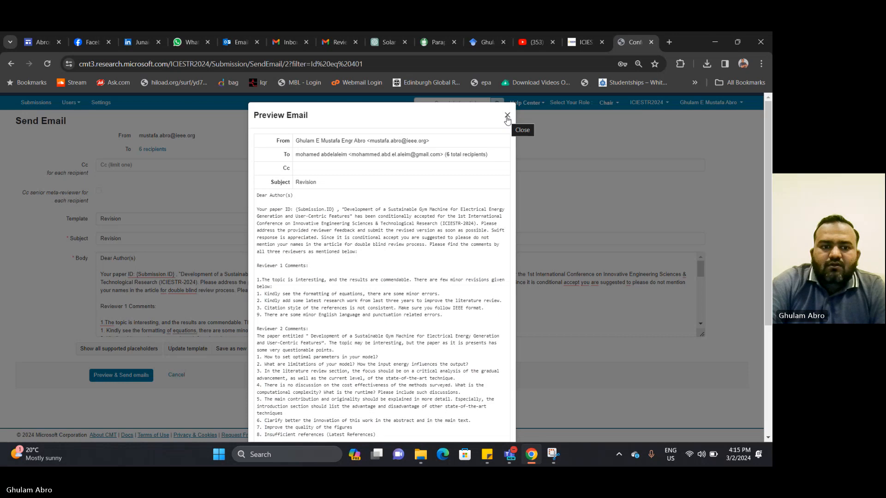
left_click(507, 116)
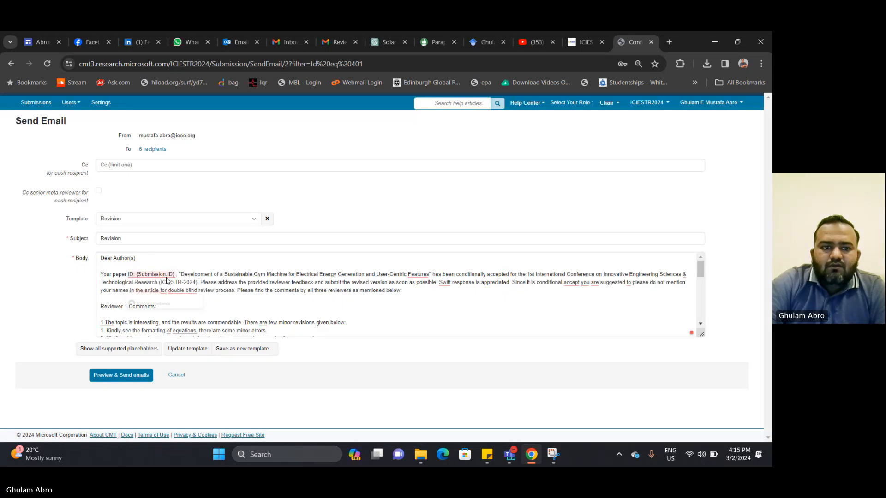
left_click(169, 275)
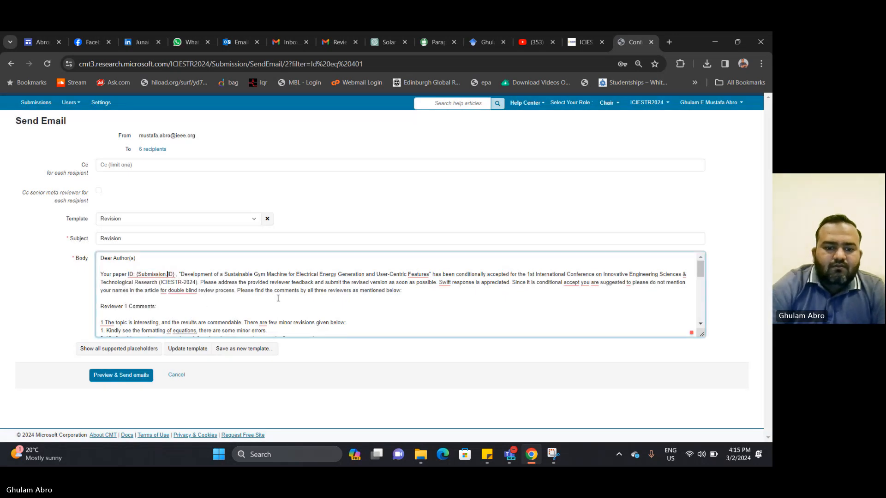
type("Paper")
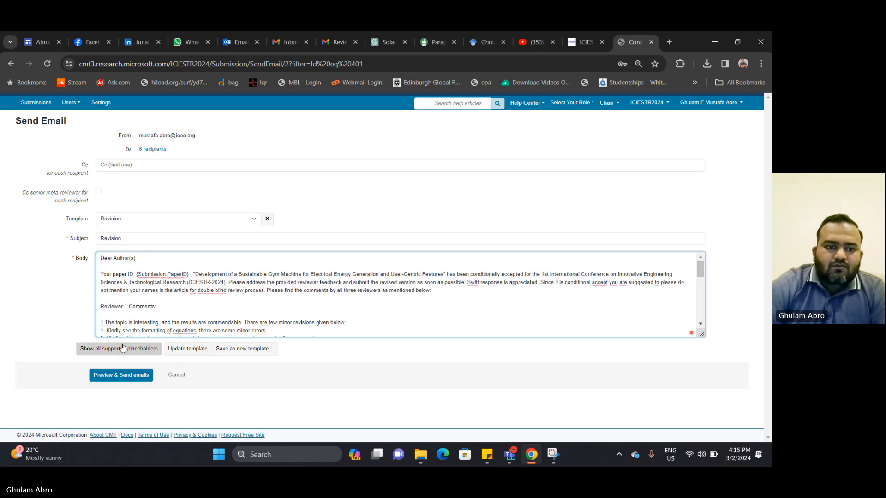
left_click(123, 380)
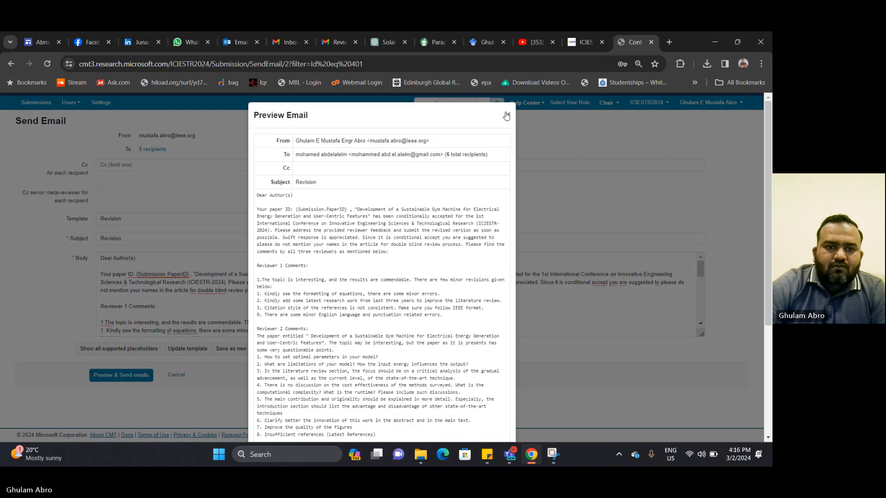
left_click(506, 116)
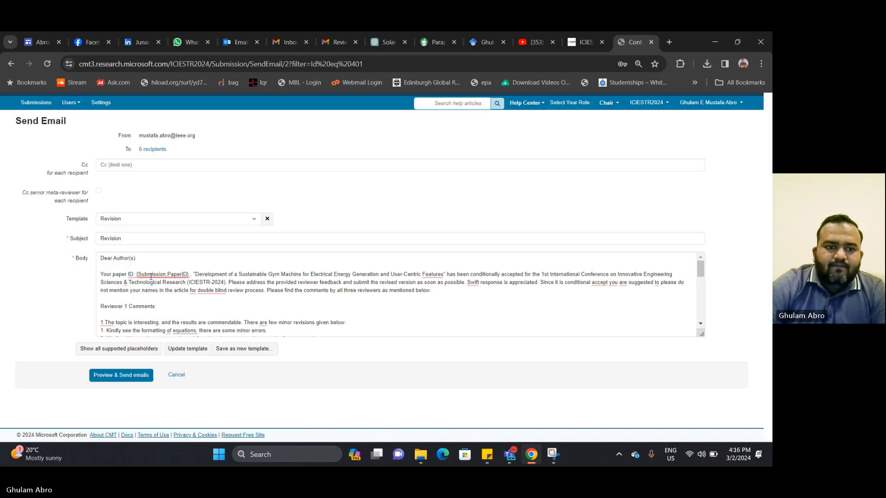
Replace the {Submission.PaperID} placeholder with {Sender.ID}
left_click(148, 273)
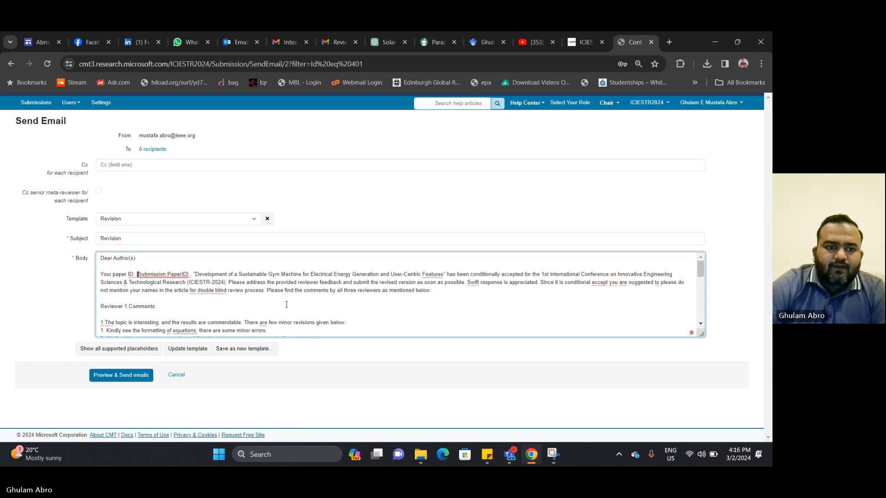
key("shift+Right")
key("shift+Right")
key("shift+Right")
key("shift+Right")
key("shift+Right")
key("shift+Right")
key("shift+Right")
key("shift+Right")
key("shift+Right")
key("shift+Right")
key("shift+Right")
key("shift+Right")
key("shift+Right")
key("shift+Right")
key("shift+Right")
key("shift+Right")
key("shift+Right")
key("shift+Right")
key("shift+Right")
key("shift+Right")
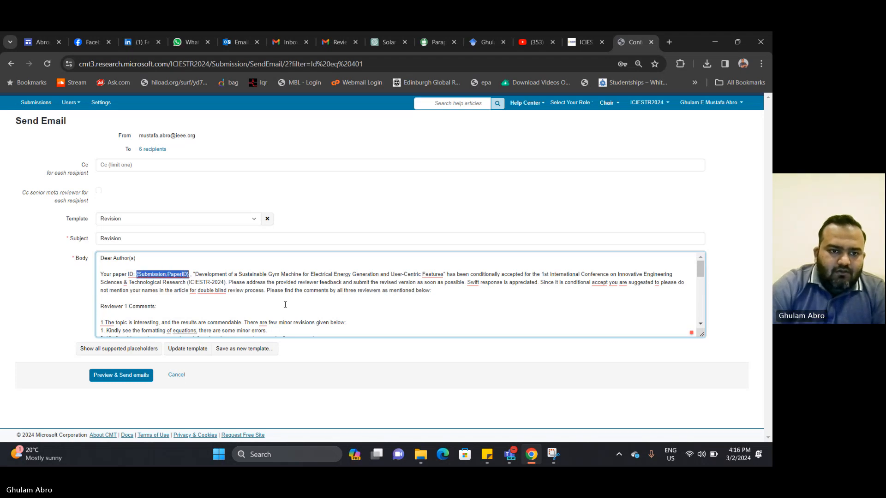
key("BackSpace")
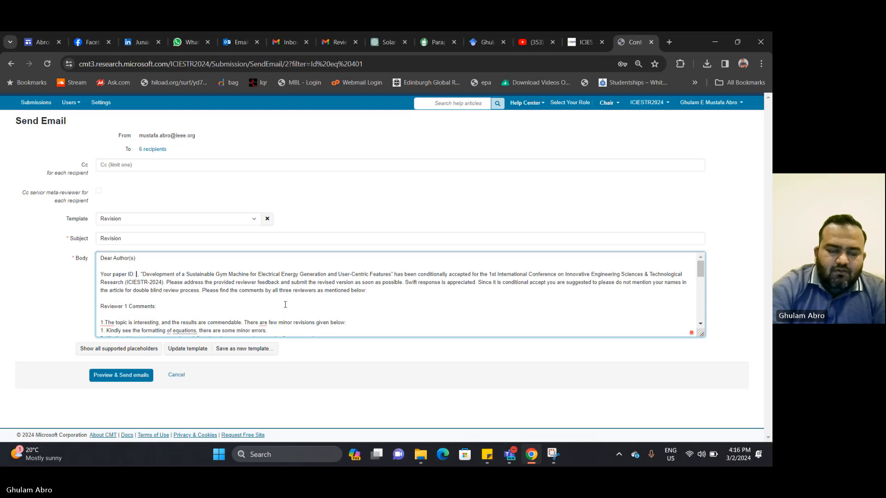
type("{{")
key("BackSpace")
key("BackSpace")
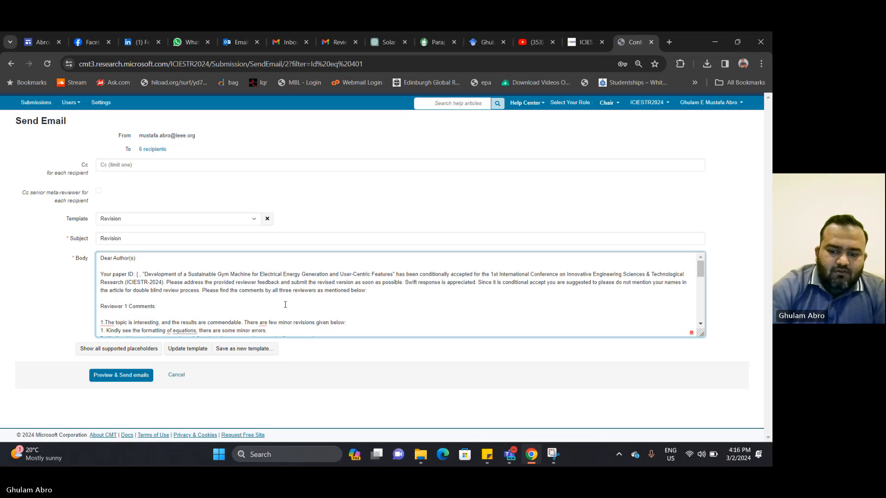
type("{")
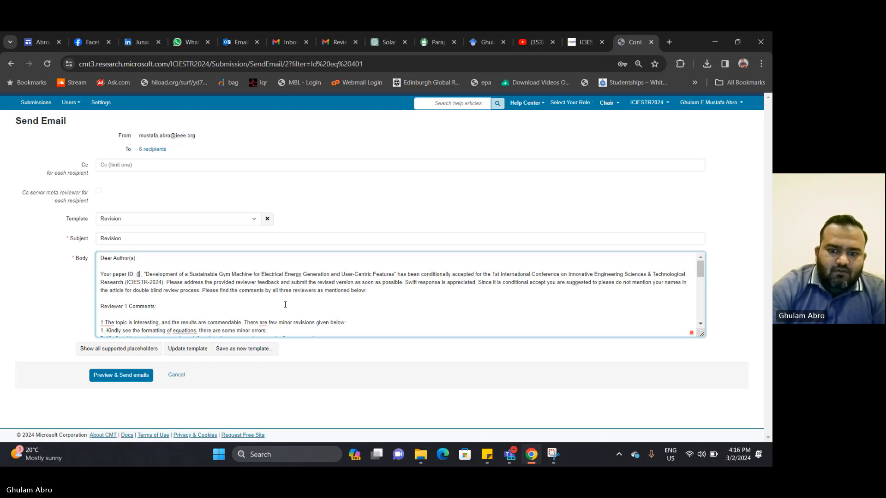
type("}")
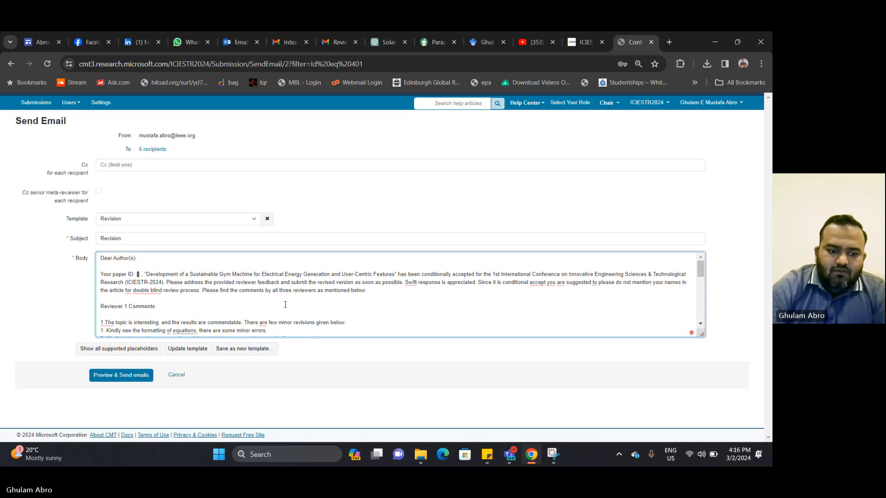
type("Sender")
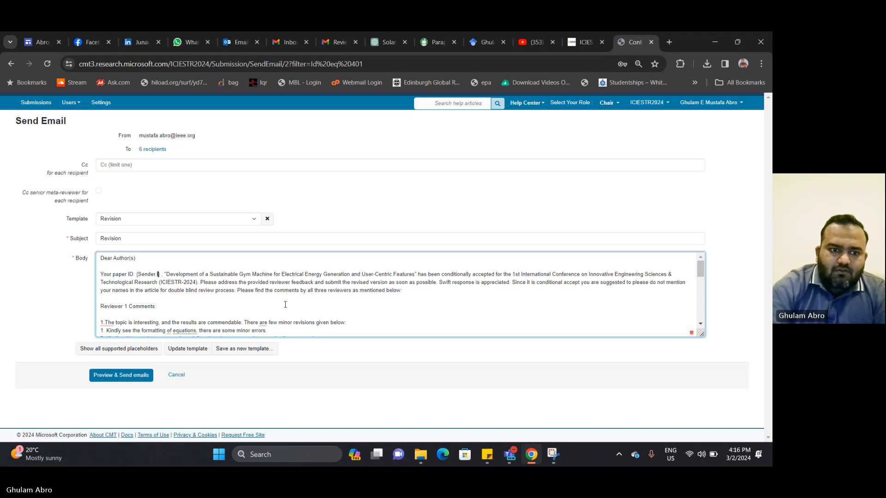
type(".ID")
Preview the email with the {Sender.ID} placeholder, close the preview, and check the body
left_click(128, 378)
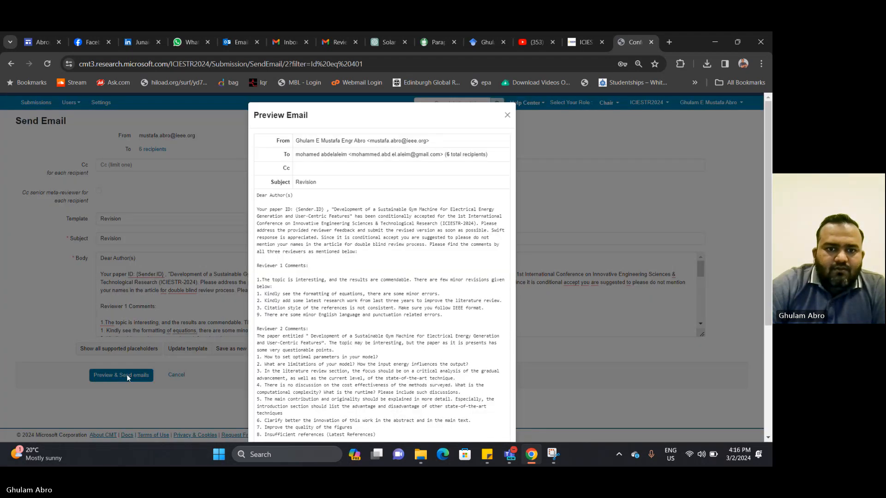
left_click(508, 116)
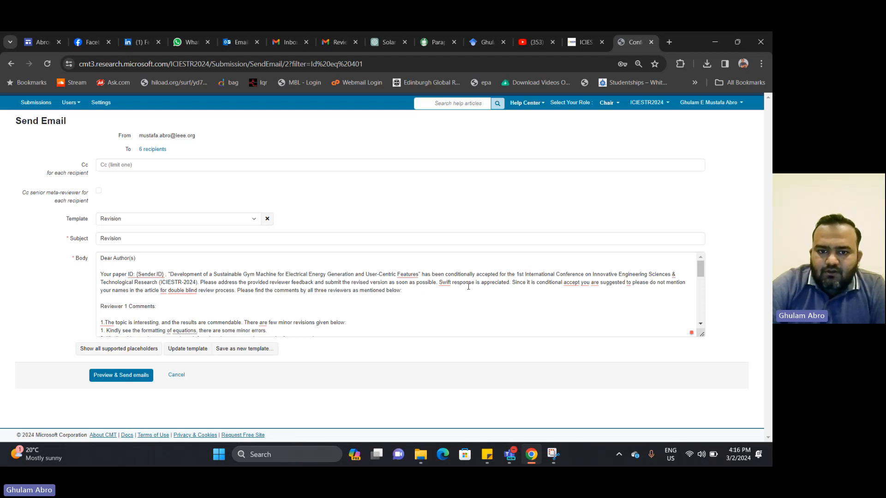
scroll(468, 286, "down", 4)
scroll(468, 286, "up", 2)
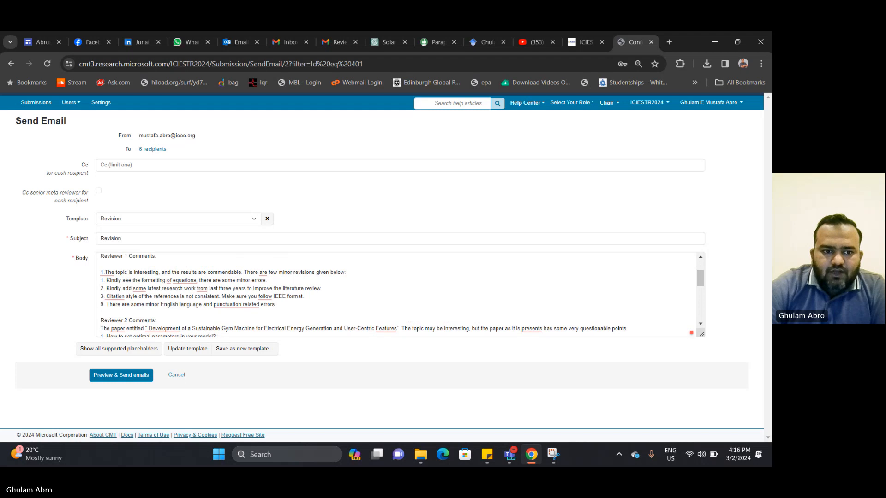
Try the Awaiting Decision, Desk Rejection, re-upload and Submission of Paper templates in turn
left_click(254, 218)
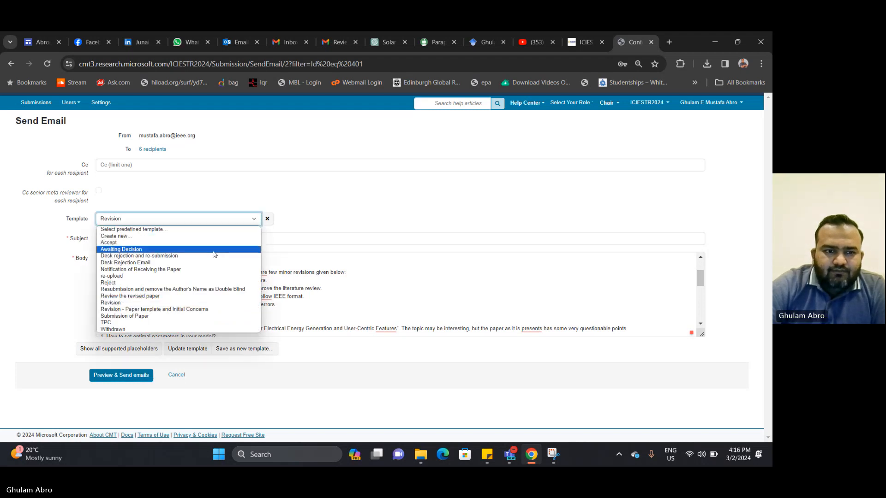
left_click(214, 249)
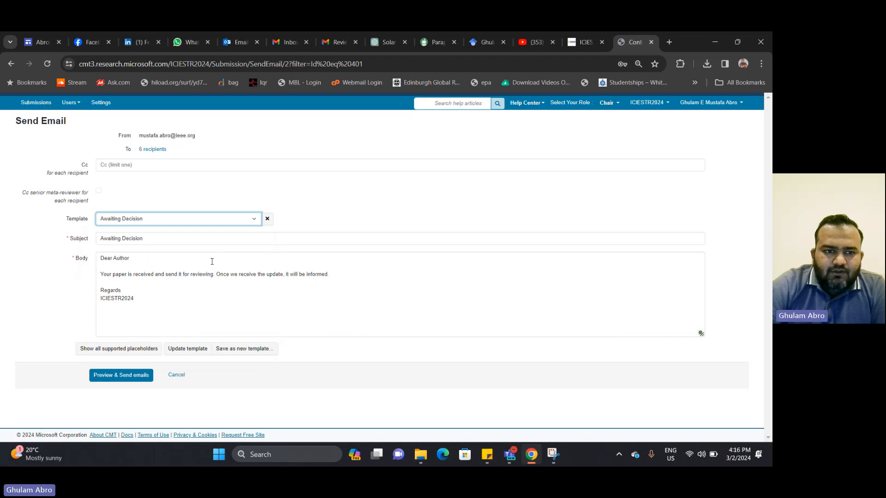
left_click(248, 219)
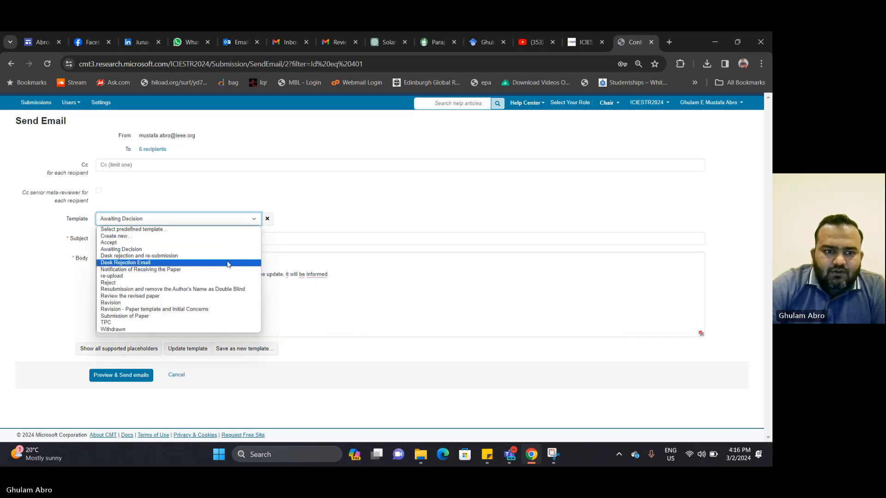
left_click(228, 263)
left_click(234, 222)
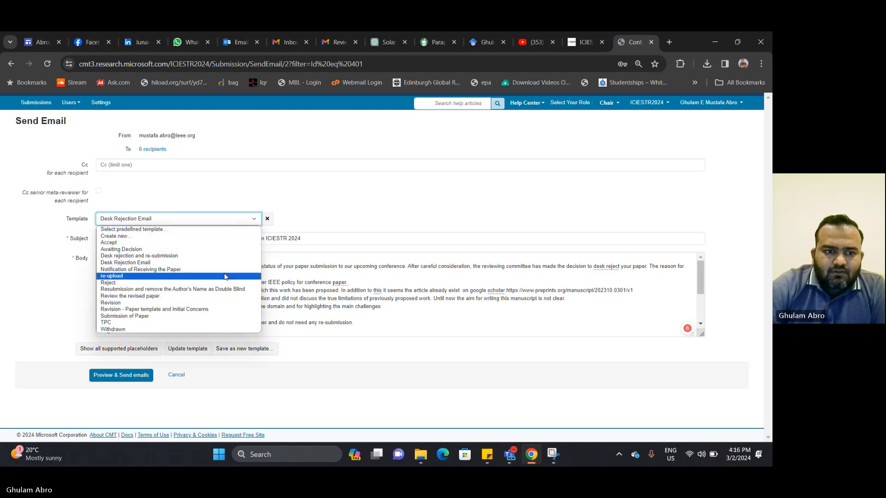
left_click(225, 276)
left_click(235, 220)
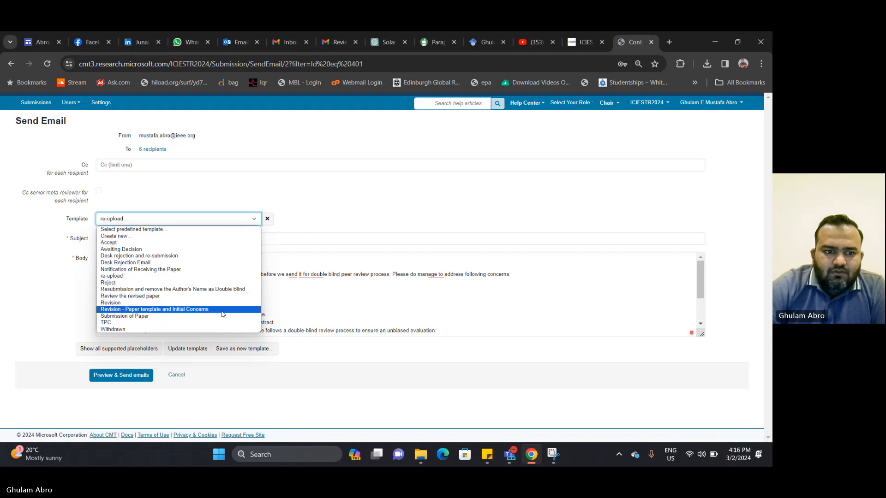
left_click(223, 316)
Load the TPC then Accept templates and select the Accept body's submission ID and title placeholders
left_click(231, 220)
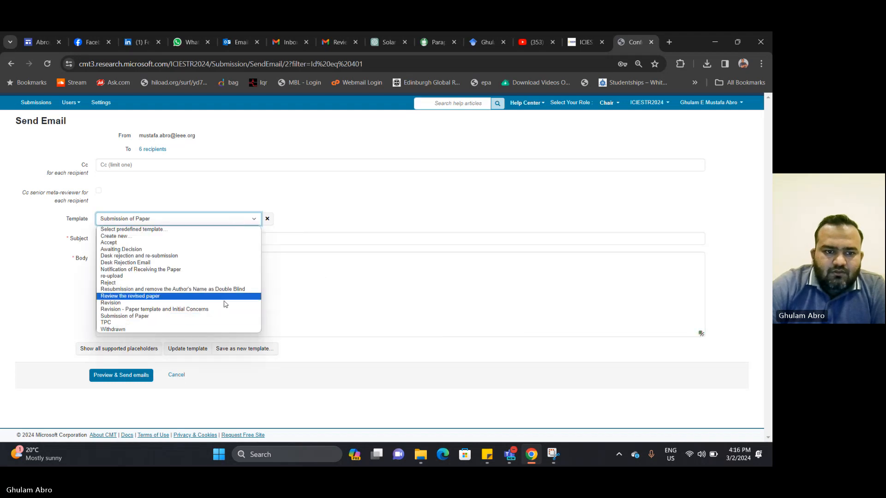
left_click(225, 322)
left_click(235, 221)
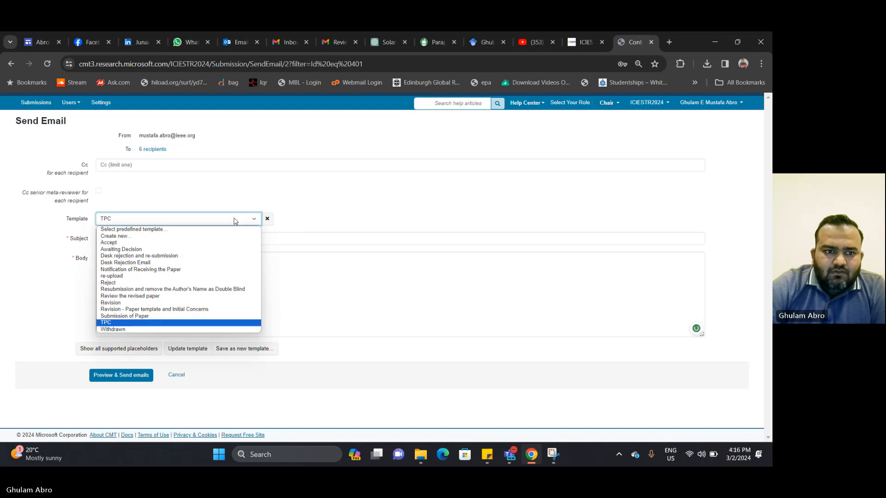
left_click(223, 242)
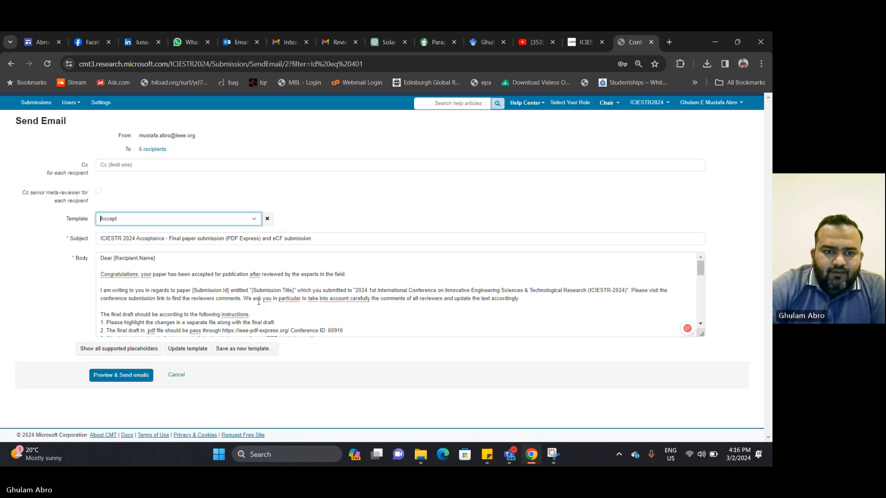
left_click_drag(192, 290, 295, 291)
key("ctrl+c")
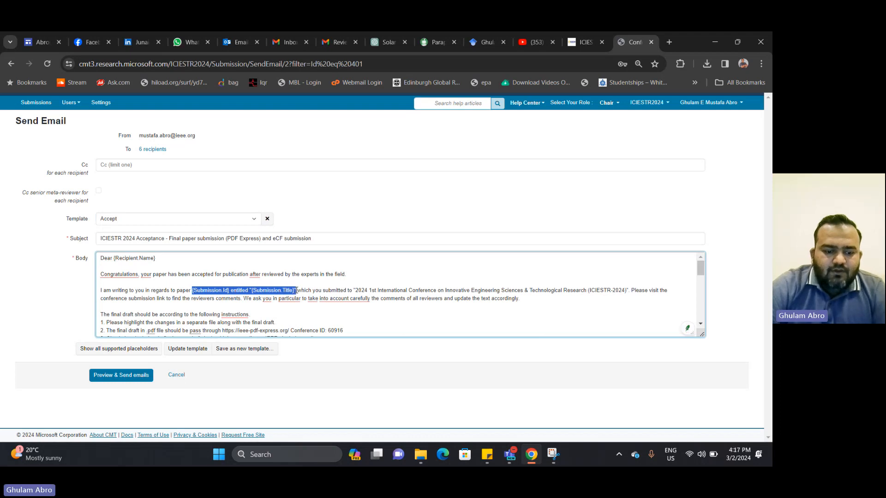
left_click(233, 219)
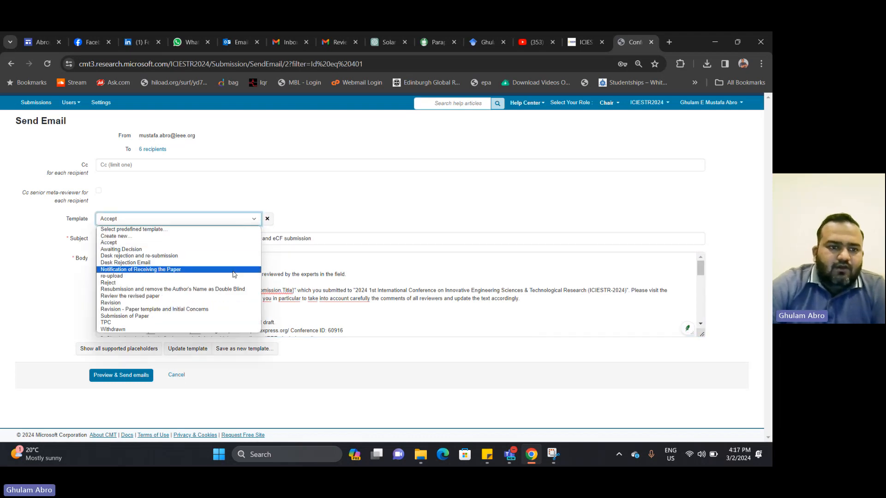
Reload the Revision template, greet 'Dear Author (s)', and paste {Submission.Id} and {Submission.Title} over the ID and title
left_click(236, 303)
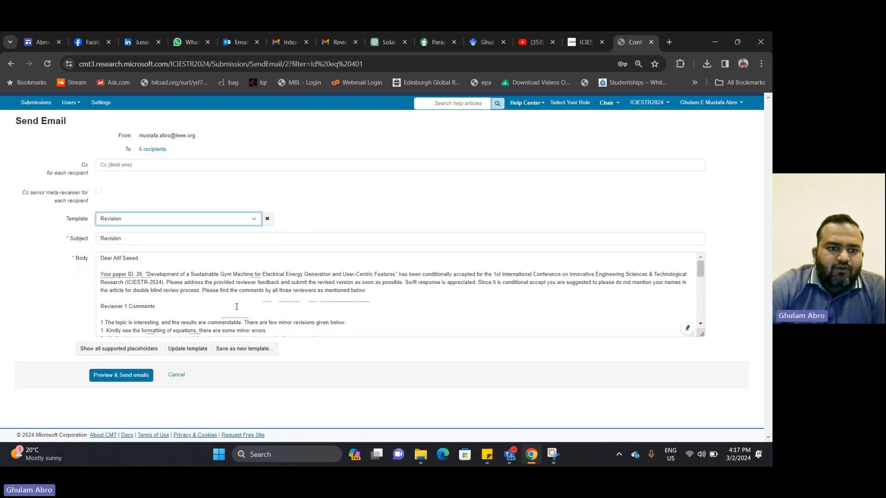
left_click_drag(113, 259, 144, 261)
left_click(115, 265)
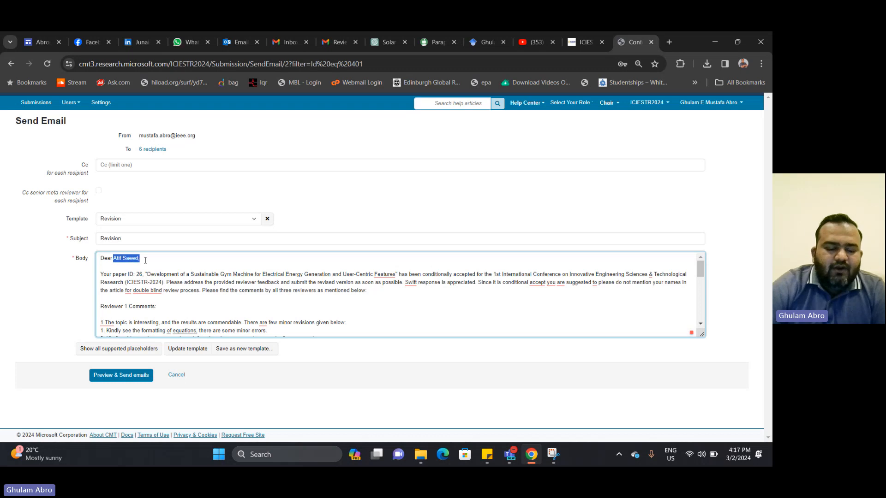
type("Author")
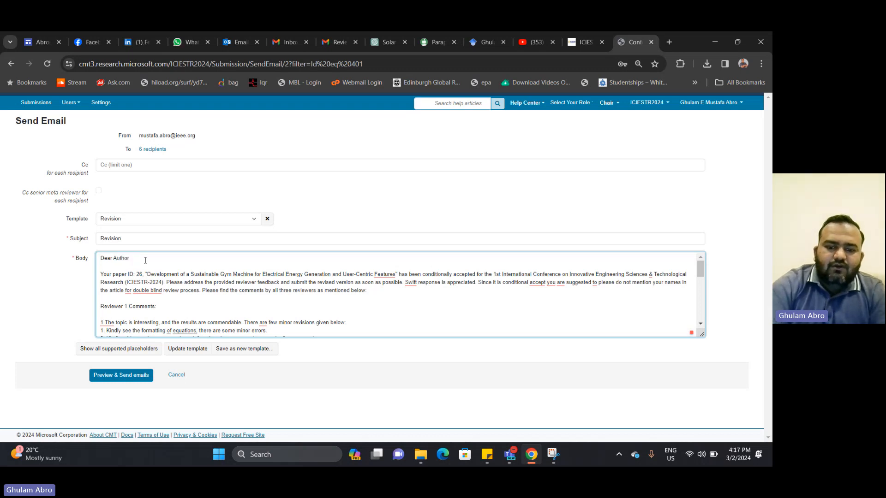
type("(")
type("(")
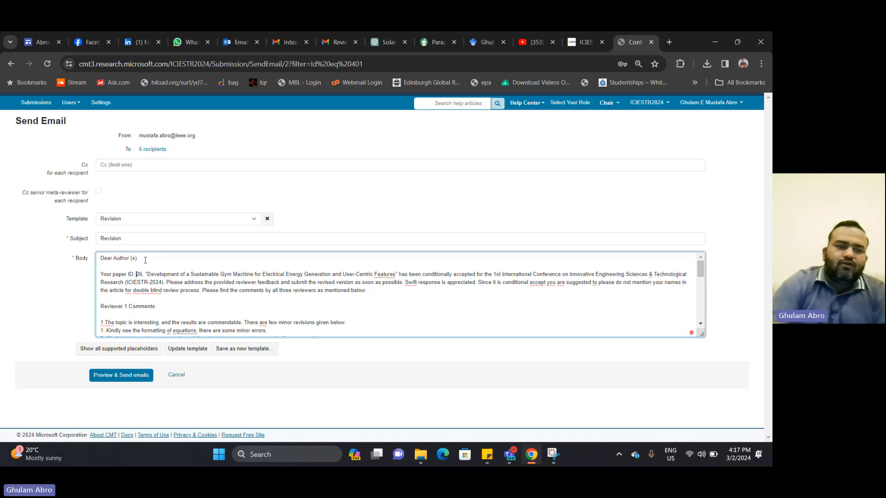
key("shift+Right")
key("shift+Right")
key("shift+Right")
key("shift+Right")
key("shift+Right")
key("shift+Right")
key("shift+Right")
key("shift+Right")
key("shift+Right")
key("shift+Right")
key("shift+Right")
key("shift+Right")
key("shift+Right")
key("shift+Right")
key("shift+Right")
key("shift+Right")
key("shift+Right")
key("shift+Right")
key("shift+Right")
key("shift+Right")
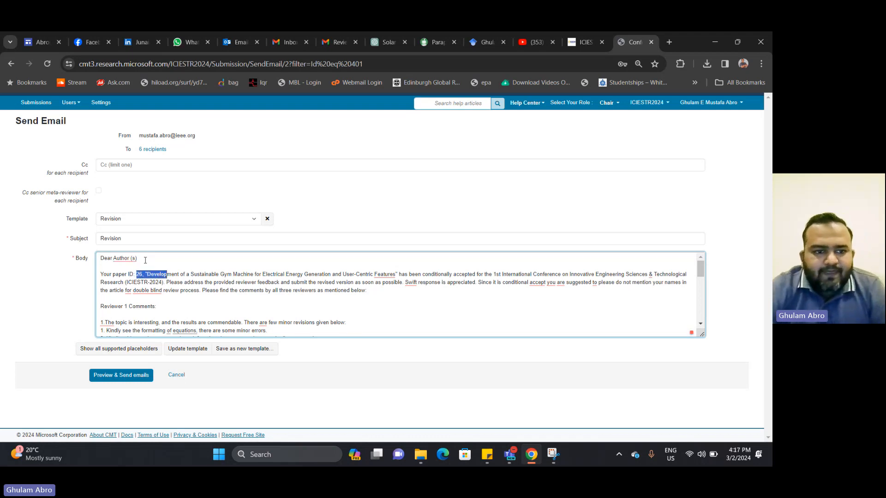
key("shift+Right")
key("shift+Right")
key("shift+Right")
key("shift+Right")
key("shift+Right")
key("shift+Right")
key("shift+Right")
key("shift+Right")
key("shift+Right")
key("shift+Right")
key("shift+Right")
key("shift+Right")
key("shift+Right")
key("shift+Right")
key("shift+Right")
key("shift+Right")
key("shift+Right")
key("shift+Right")
key("shift+Right")
key("shift+Right")
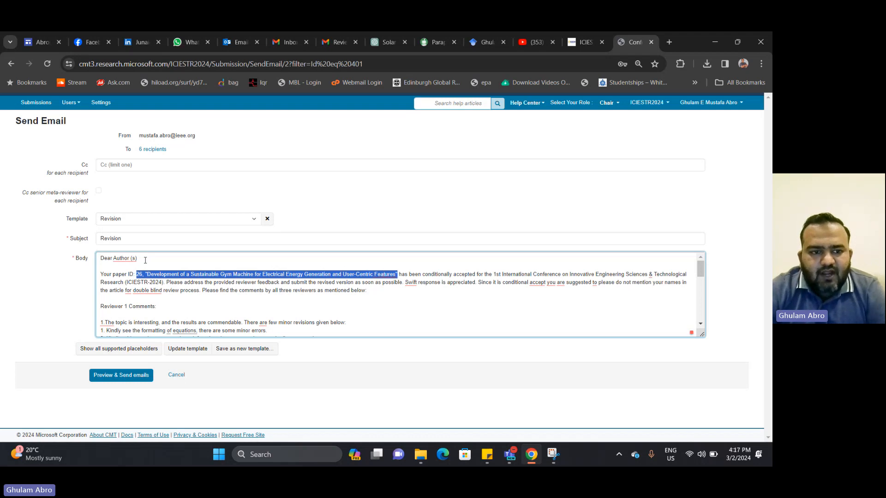
key("ctrl+v")
Proofread the edited paragraph through the revision request and appreciation sentences
key("Left")
key("Left")
key("Left")
key("Left")
key("Left")
key("Left")
key("Left")
key("Left")
key("Left")
key("Left")
key("Left")
key("Left")
key("Left")
key("Left")
key("Left")
key("Left")
key("Left")
key("Left")
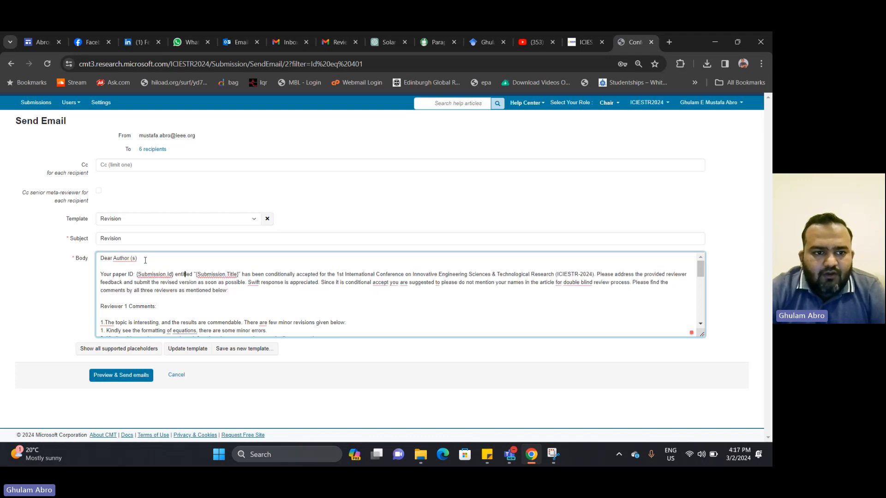
key("Left")
key("Left")
key("Left")
key("Left")
key("Left")
key("Left")
key("Left")
key("Left")
key("Left")
key("Left")
key("Left")
key("Left")
key("Left")
key("Left")
key("Left")
key("Left")
key("Left")
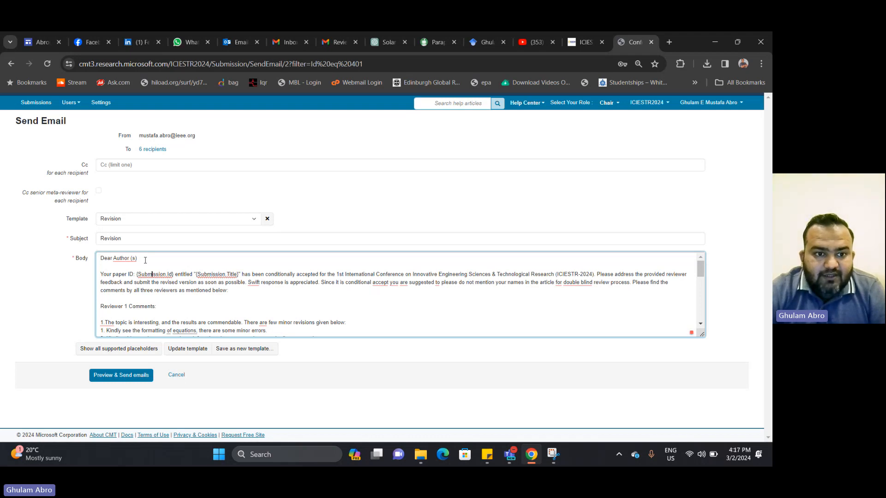
key("Right")
key("Right")
key("Right")
key("Right")
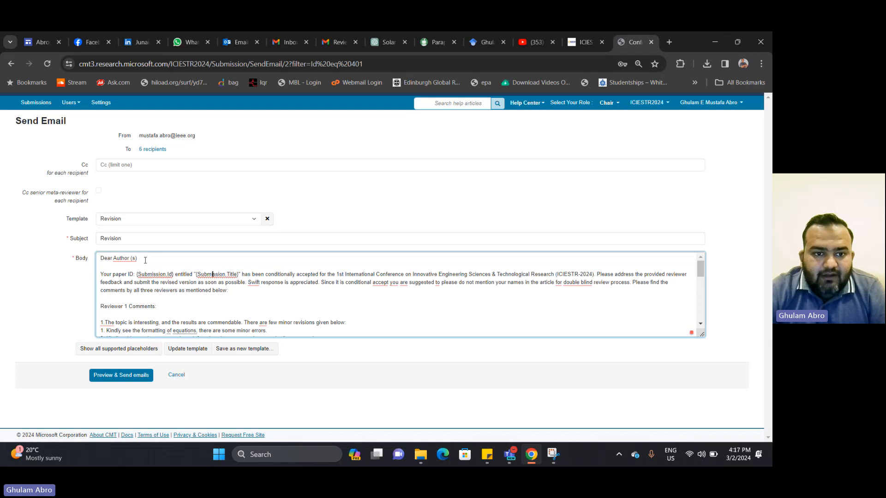
key("Right")
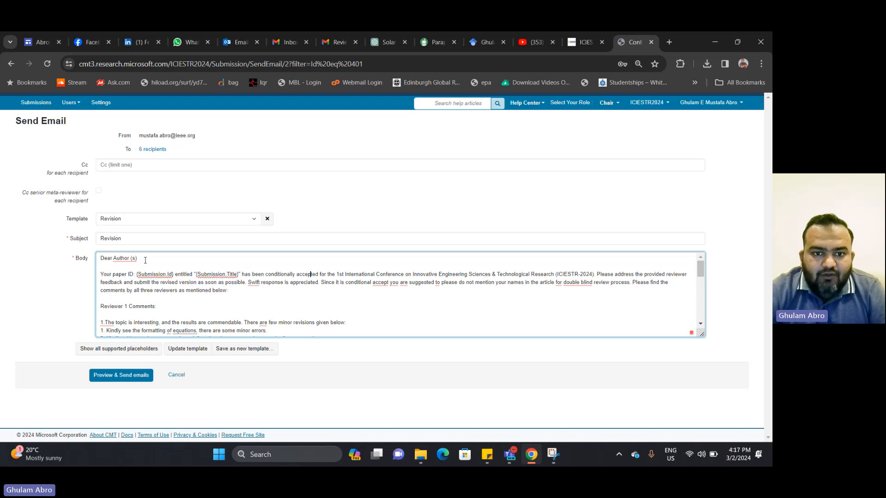
key("Right")
key("Right")
key("Right")
key("Right")
key("Right")
key("Right")
key("Right")
key("Right")
key("Right")
key("Right")
key("Right")
key("Right")
key("Right")
key("Right")
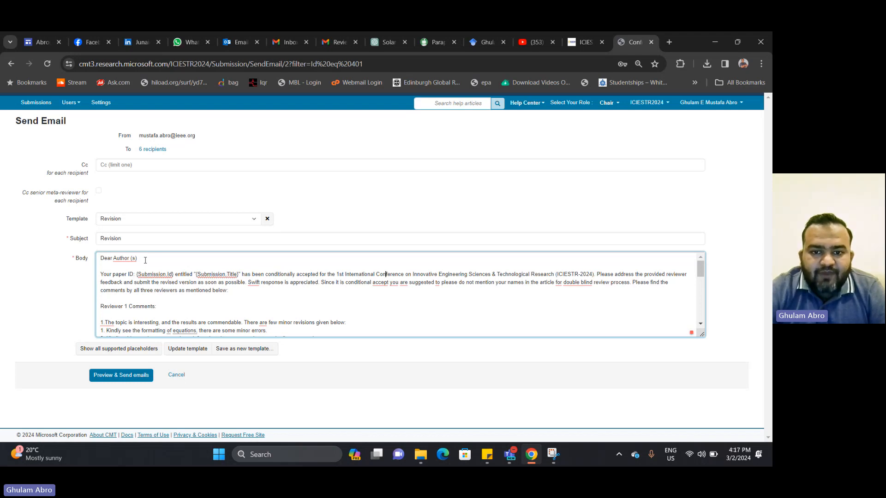
key("Right")
key("Right")
key("Right")
key("Right")
key("Right")
key("Right")
key("Right")
key("Right")
key("Right")
key("Right")
key("Right")
key("Right")
key("Right")
key("Right")
key("Right")
key("Right")
key("Right")
key("Right")
key("Right")
key("Right")
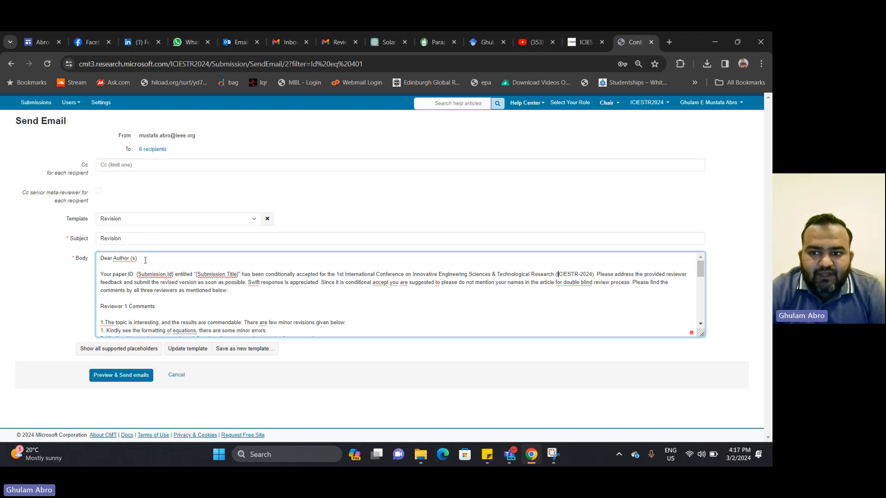
key("Right")
key("Right")
key("Right")
key("Right")
key("Right")
key("Right")
key("Right")
key("Right")
key("Right")
key("Right")
key("Right")
key("Right")
key("Right")
key("Right")
key("Right")
key("Right")
key("Right")
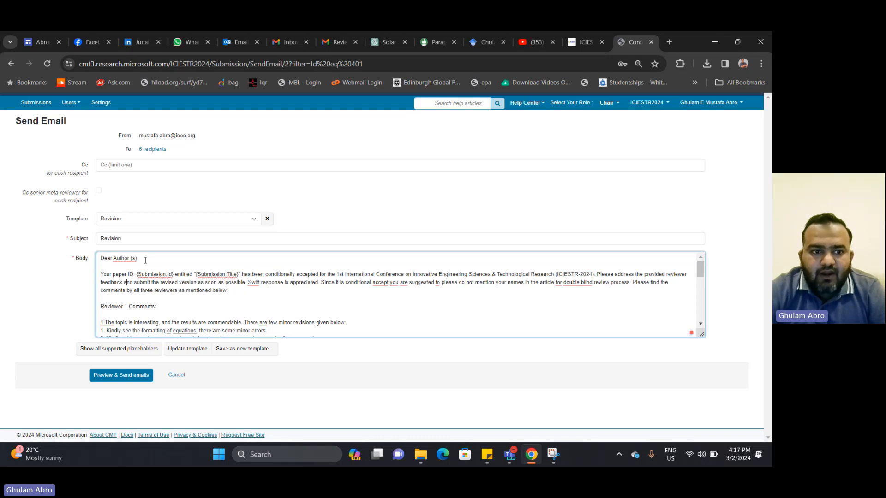
key("Right")
key("Right")
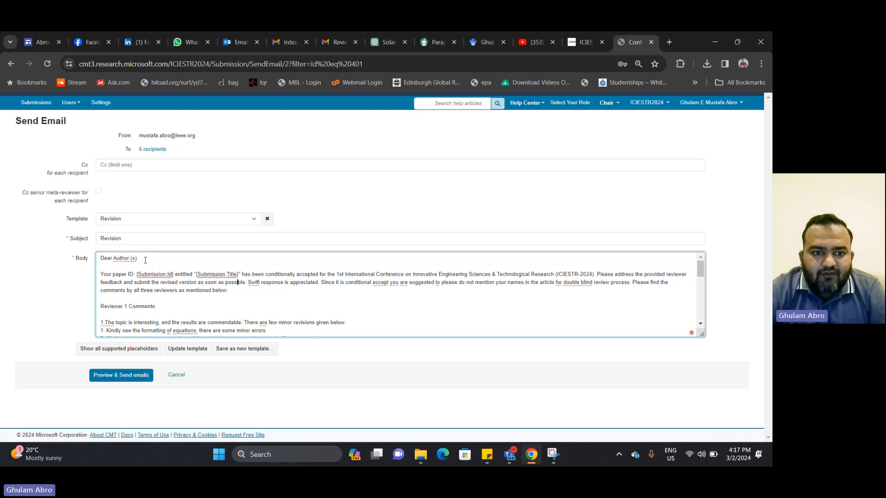
key("Right")
key("Right")
key("Right")
key("Right")
key("Right")
key("Right")
key("Right")
key("Right")
key("Right")
key("Right")
key("Right")
key("Right")
key("Right")
key("Right")
key("Right")
key("Right")
key("Right")
key("Right")
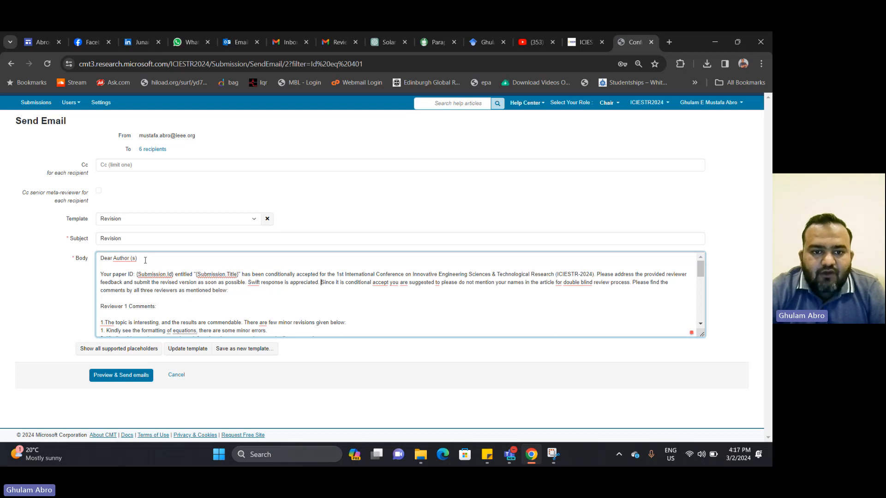
key("Right")
key("Right")
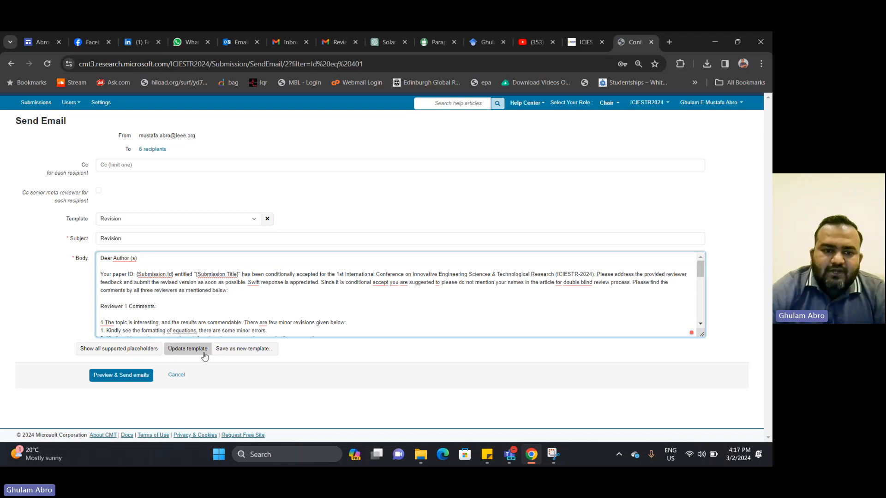
Save the edited Revision template with Update template
left_click(203, 353)
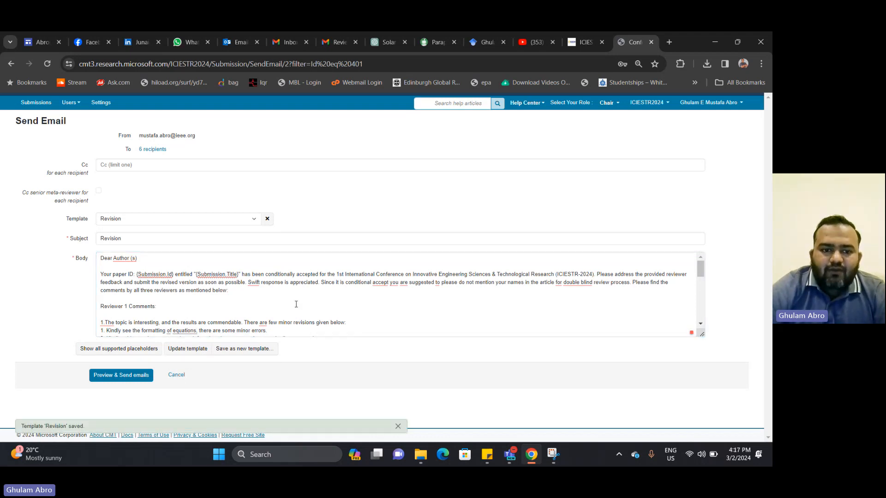
scroll(296, 304, "down", 1)
scroll(208, 285, "up", 1)
scroll(207, 285, "down", 1)
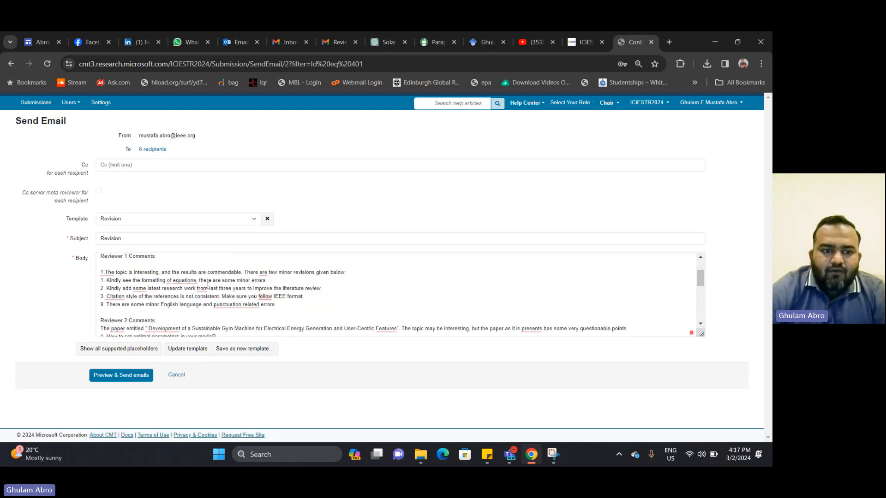
Delete paper 26's comments under the Reviewer 1, 2 and 3 headings, leaving them empty
left_click_drag(101, 264, 296, 305)
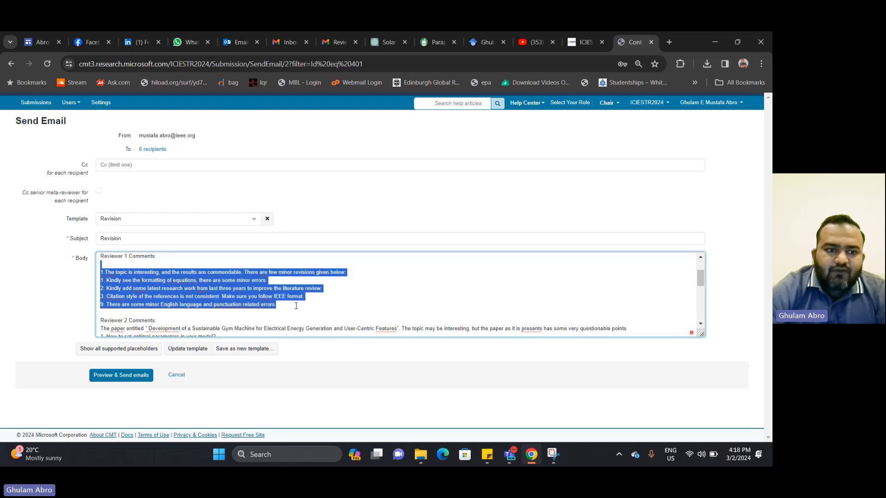
key("Delete")
key("shift+Down")
key("shift+Down")
key("shift+Down")
key("shift+Down")
key("shift+Down")
key("shift+Down")
key("shift+Down")
key("shift+Down")
key("shift+Down")
key("shift+Down")
key("shift+Down")
key("shift+Down")
key("shift+Down")
key("shift+Down")
key("shift+Down")
key("shift+Down")
key("shift+Down")
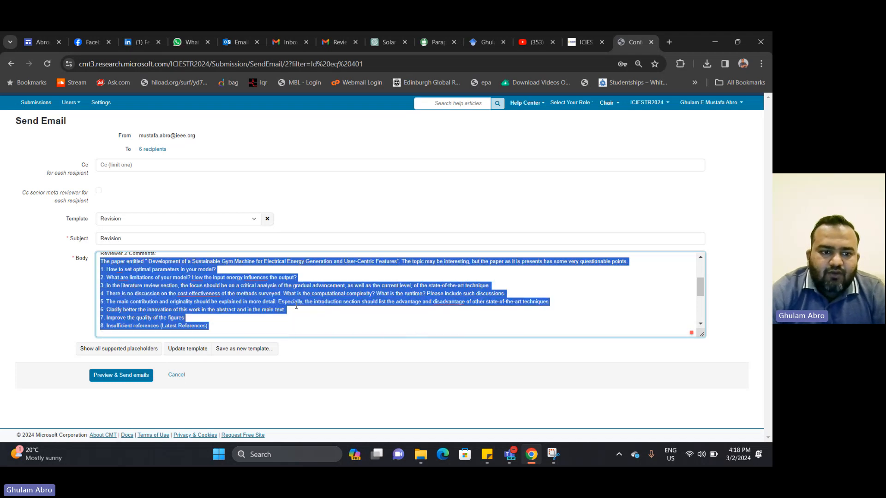
key("shift+Up")
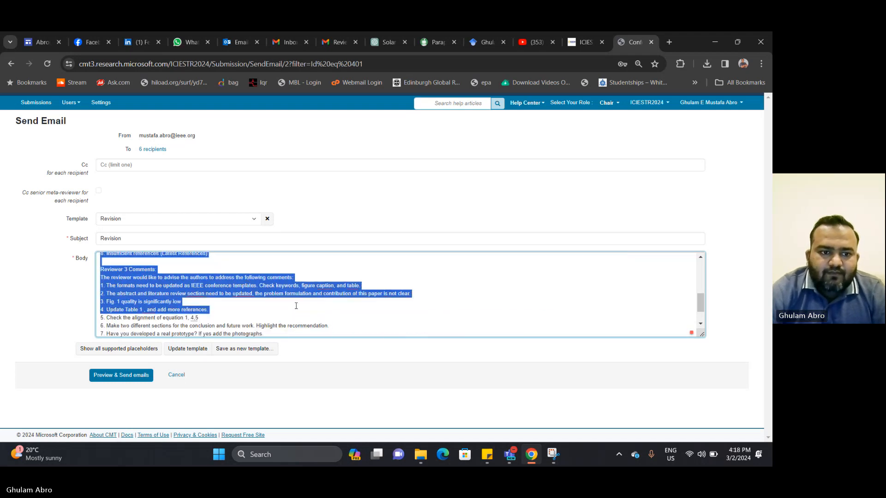
key("shift+Up")
key("shift+Up")
key("shift+Up")
key("shift+Up")
key("shift+Up")
key("shift+Up")
key("Delete")
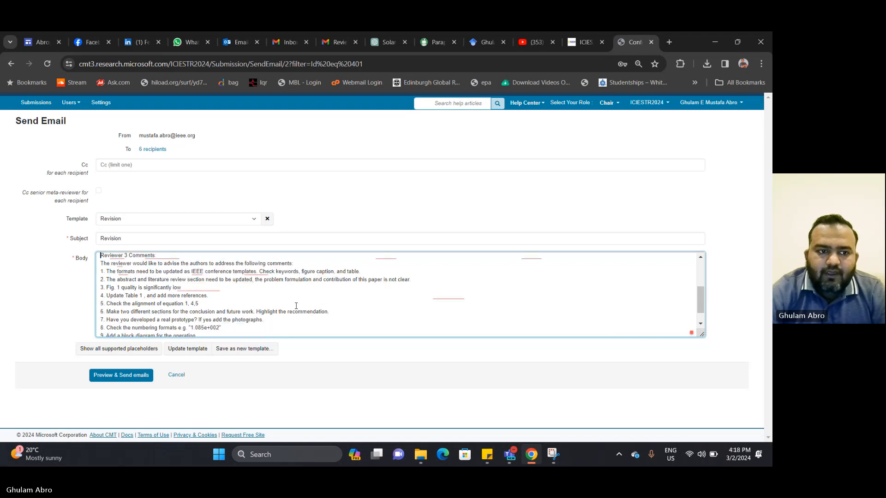
key("Down")
key("shift+Down")
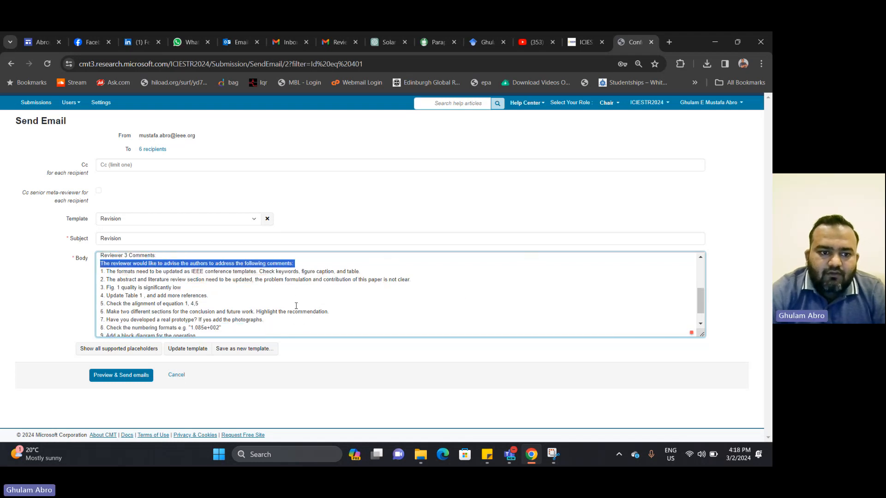
key("shift+Down")
key("shift+Down")
key("shift+Down")
key("shift+Down")
key("shift+Down")
key("shift+Down")
key("shift+Down")
key("shift+Down")
key("shift+Down")
key("shift+Down")
key("shift+Down")
key("Delete")
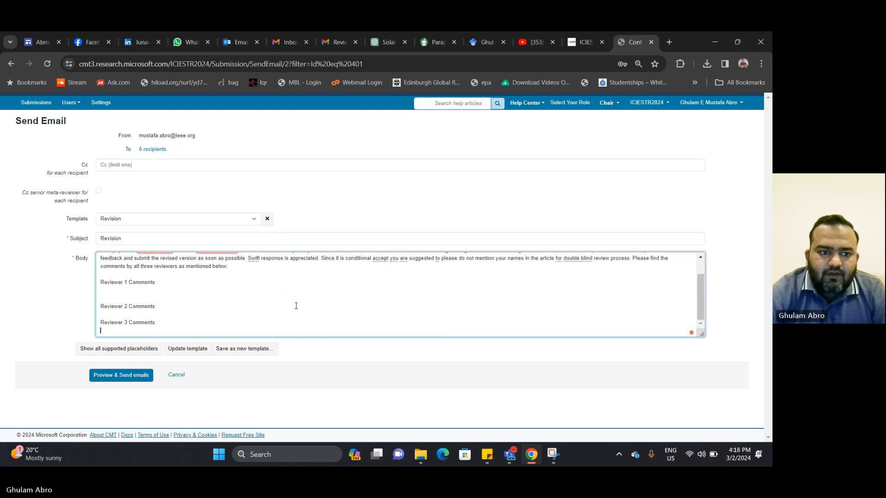
left_click(180, 291)
key("Delete")
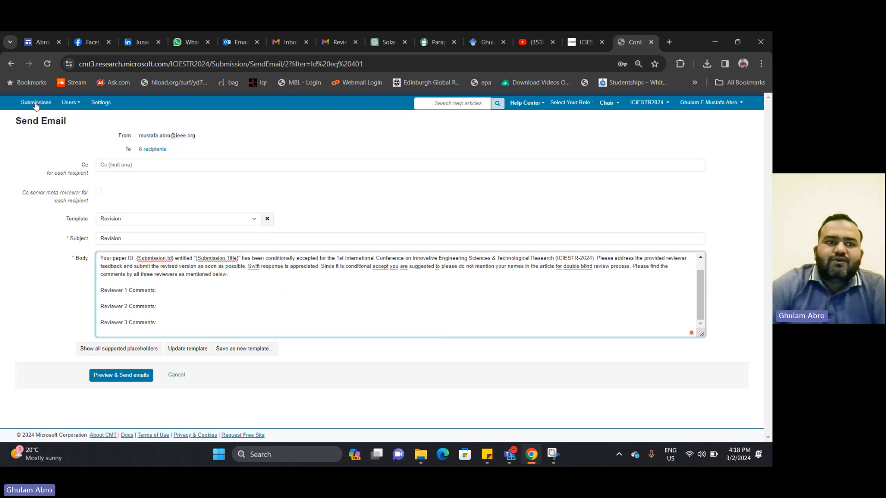
right_click(36, 105)
Open the submissions list in a new tab and go to paper 26's View Reviews page
left_click(54, 117)
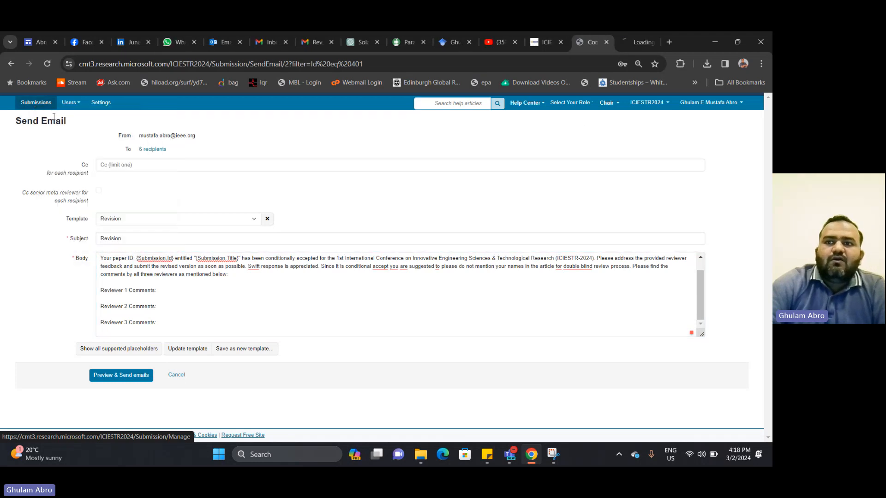
left_click_drag(624, 42, 595, 42)
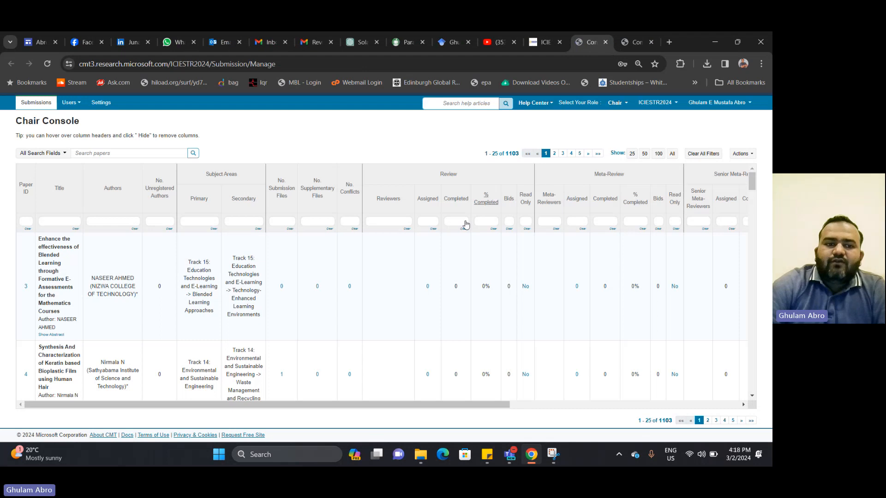
scroll(450, 310, "down", 20)
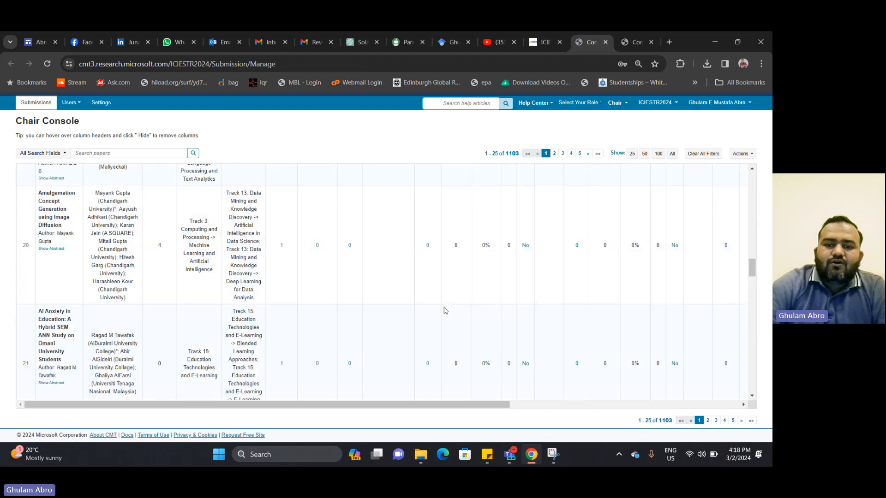
scroll(445, 310, "down", 10)
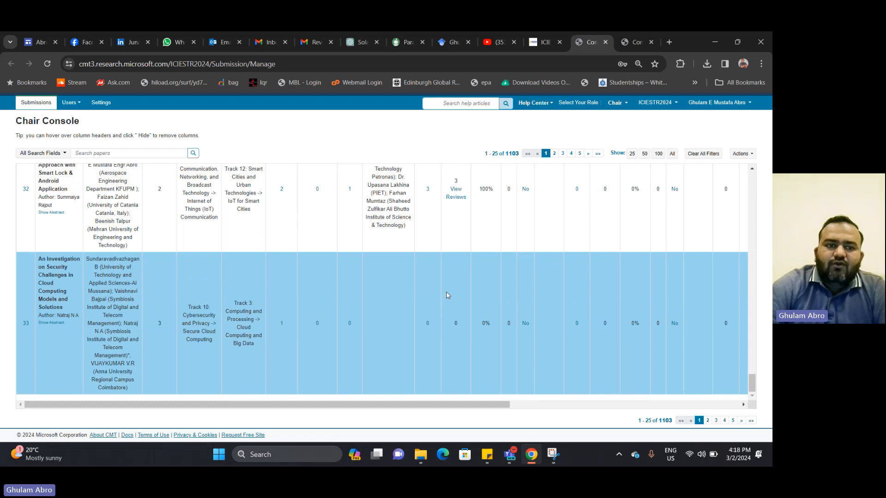
scroll(447, 295, "up", 10)
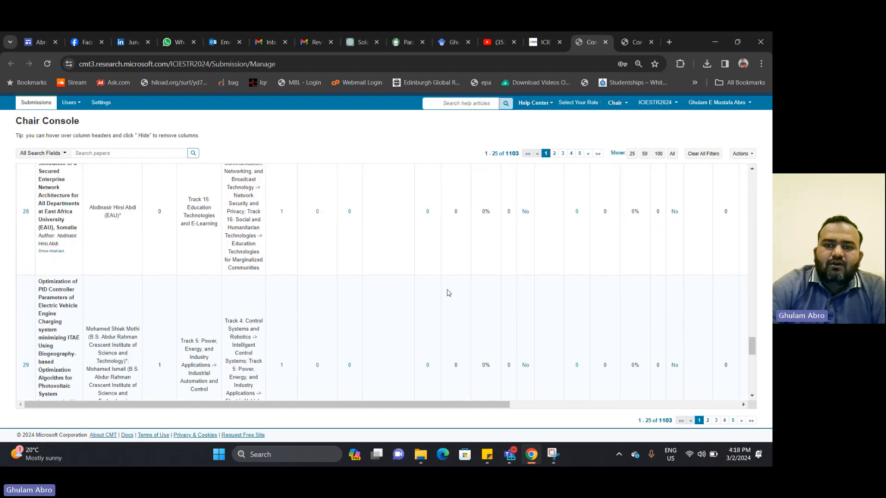
left_click(456, 326)
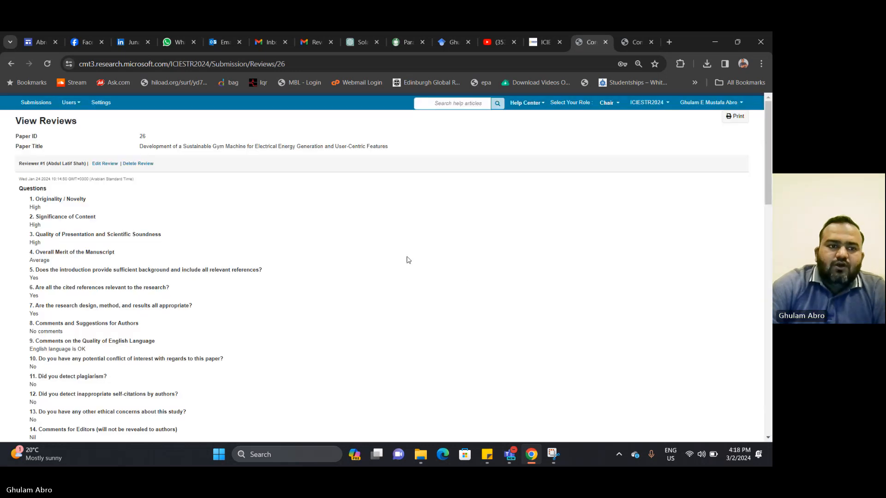
Copy reviewer 1's review from the Reviews page and paste it under Reviewer 1 Comments
left_click_drag(18, 188, 206, 146)
scroll(206, 146, "up", 4)
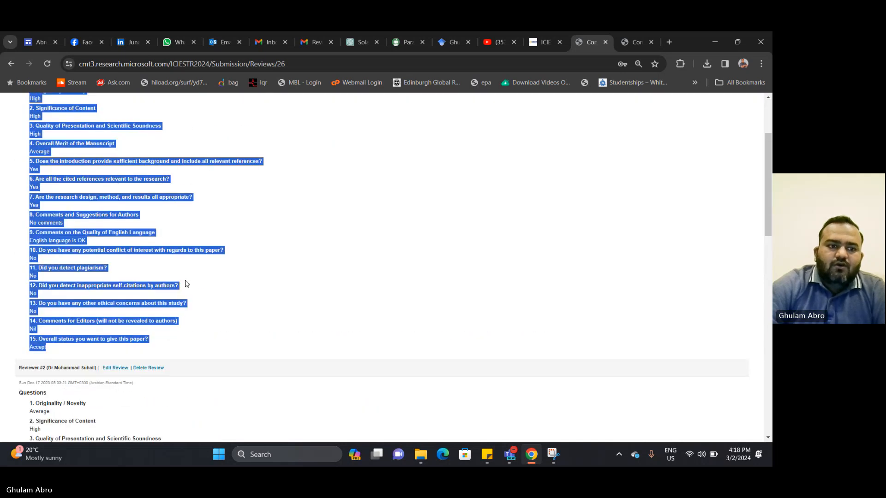
left_click_drag(113, 340, 56, 352)
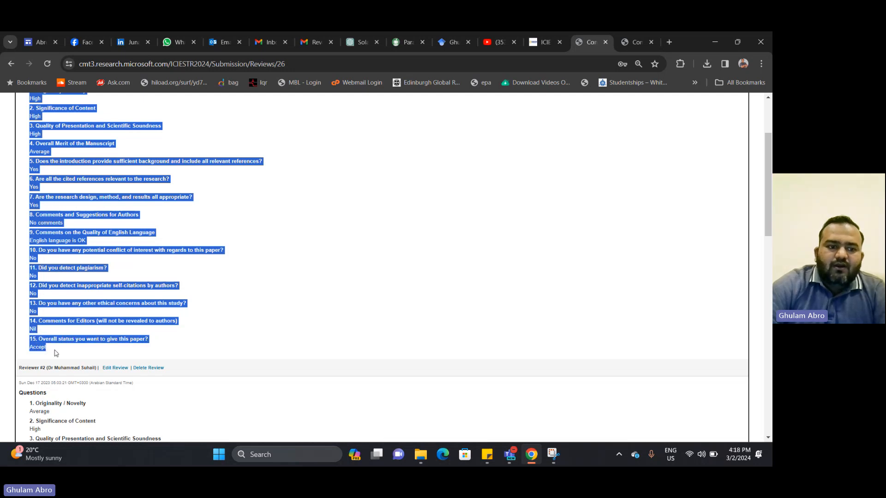
right_click(41, 339)
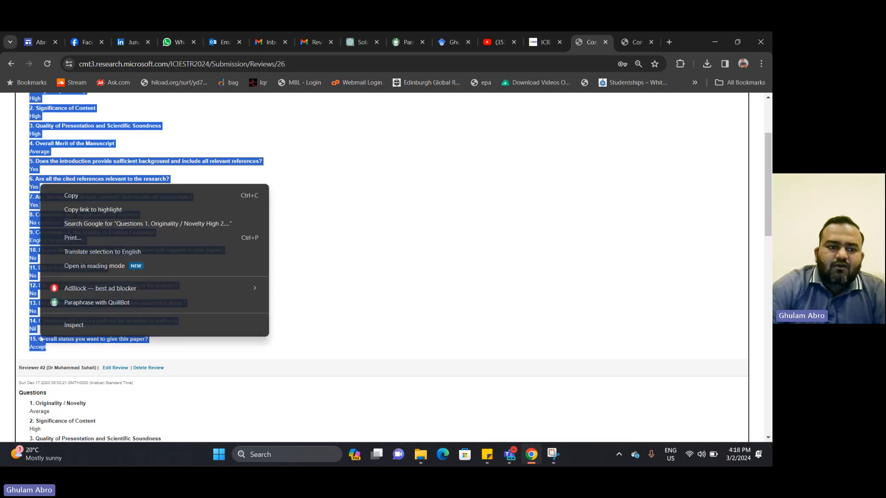
left_click(87, 197)
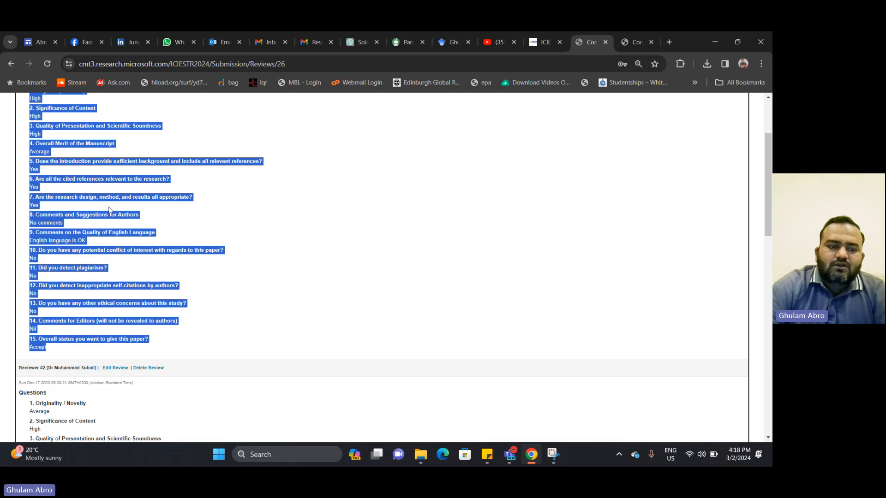
left_click(619, 46)
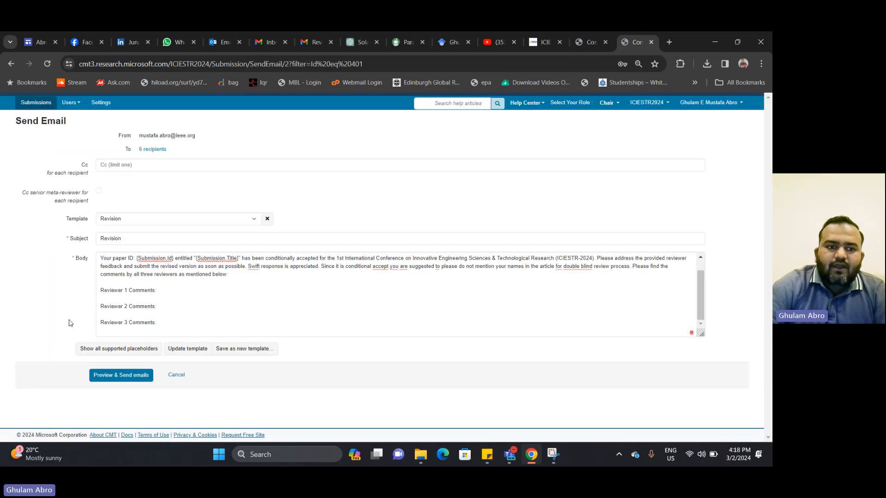
left_click(109, 298)
key("ctrl+v")
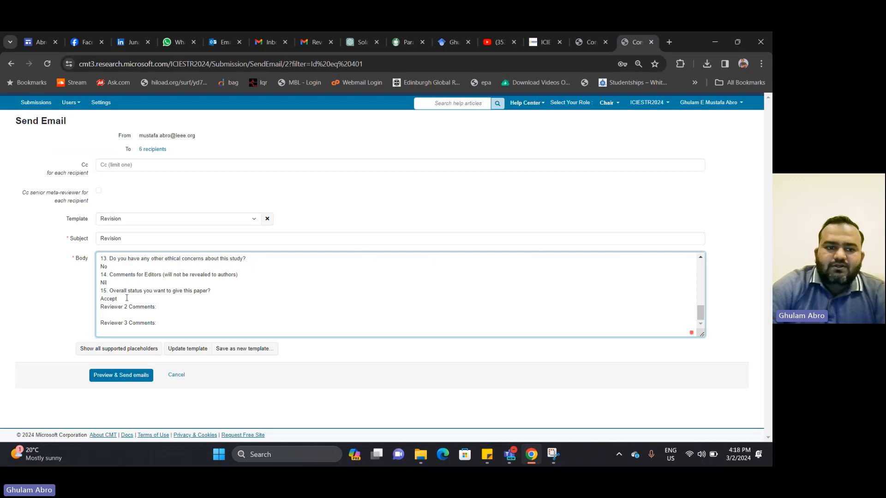
key("Return")
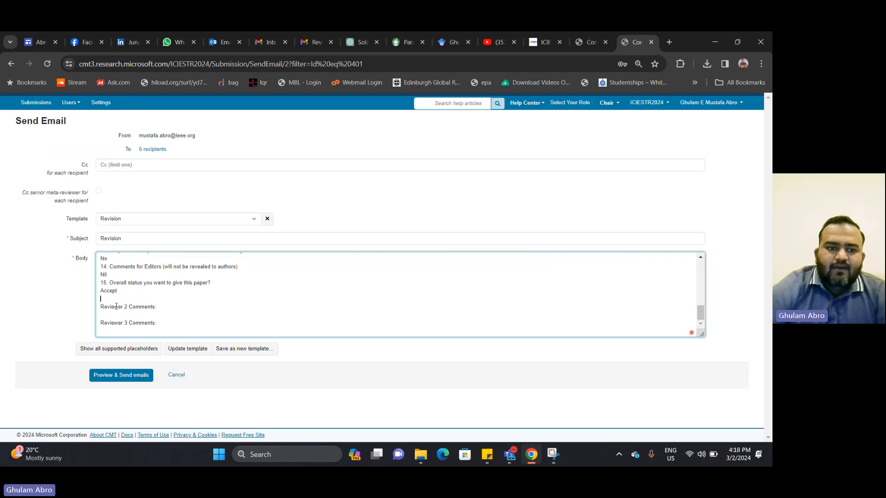
Select reviewer 2's questions and answers and paste them under Reviewer 2 Comments
left_click(582, 32)
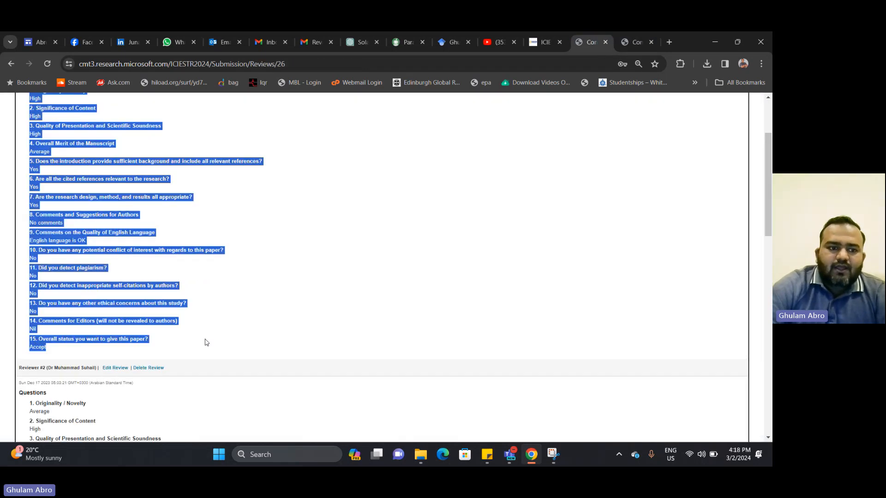
scroll(259, 422, "down", 5)
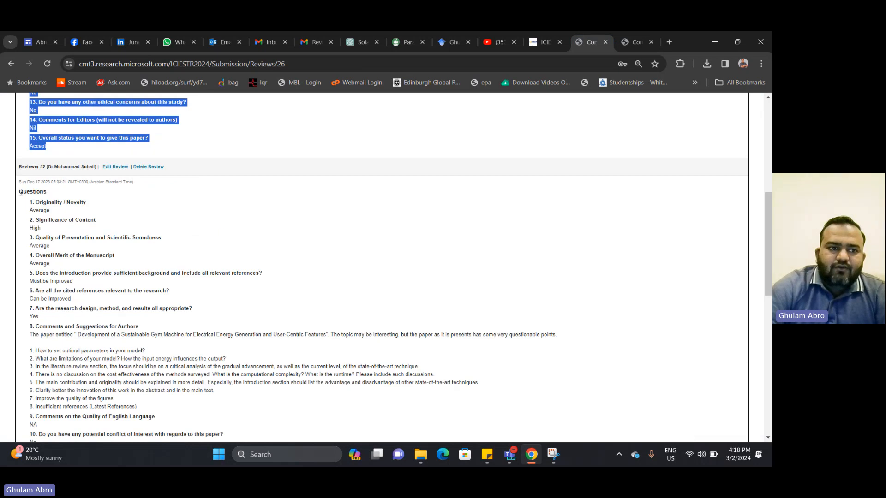
left_click_drag(19, 191, 118, 175)
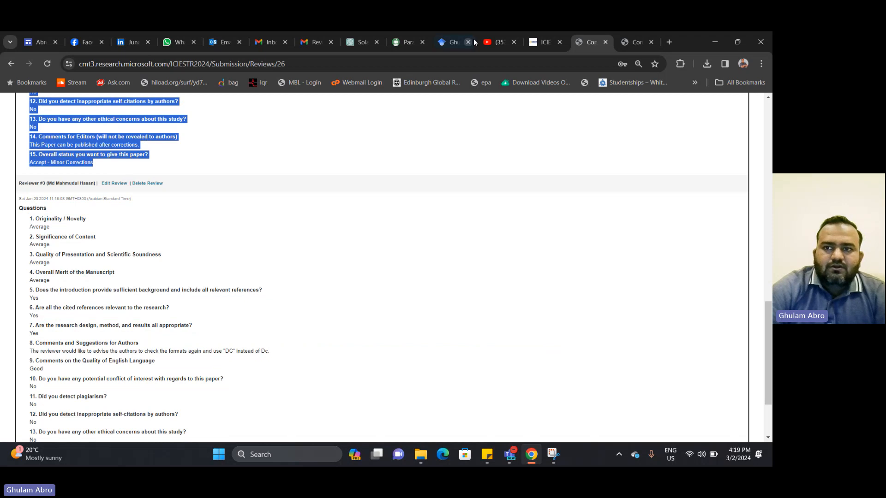
left_click(637, 42)
key("ctrl+v")
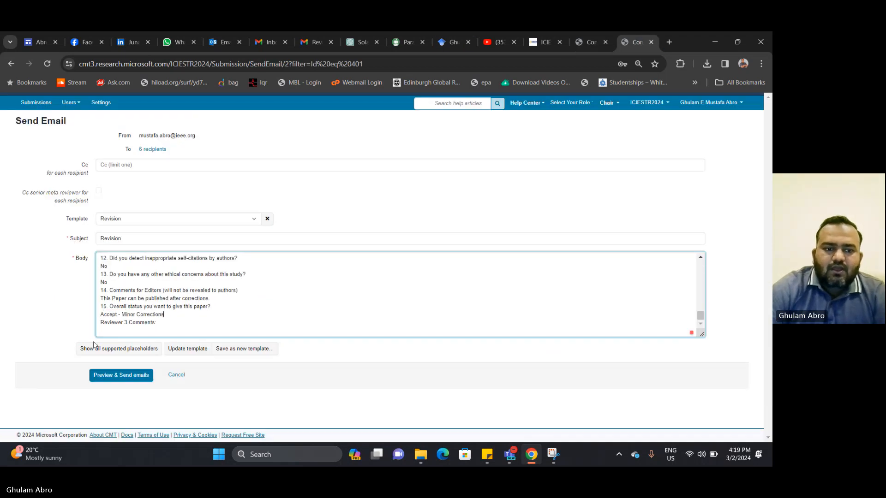
Copy reviewer 3's review, from Questions to Accept, for the Reviewer 3 Comments heading
left_click(103, 332)
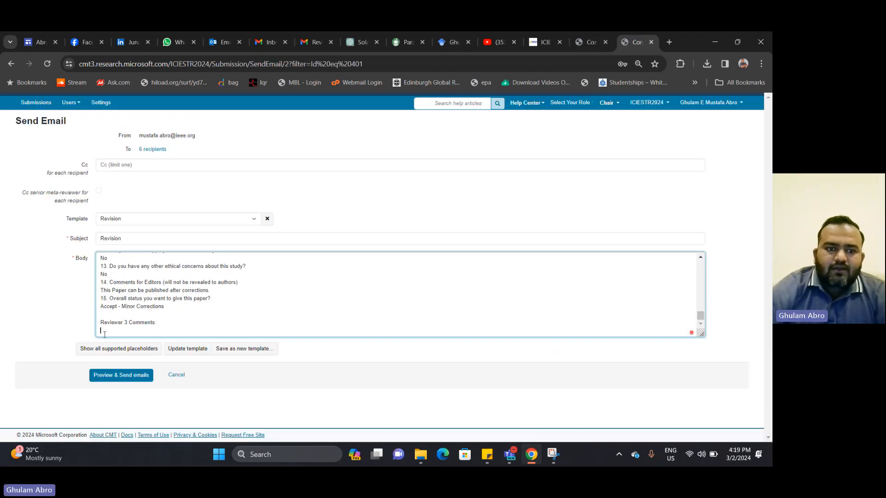
left_click(579, 32)
left_click_drag(31, 210, 141, 390)
right_click(49, 245)
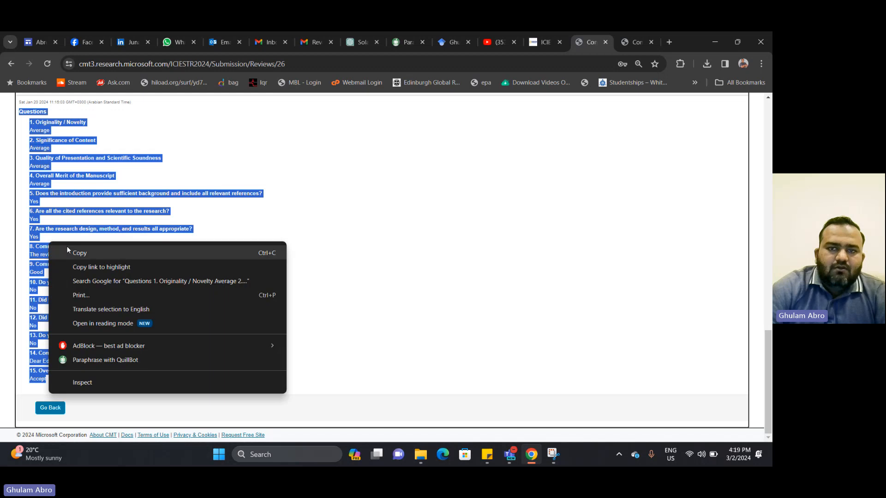
left_click(77, 250)
left_click(613, 39)
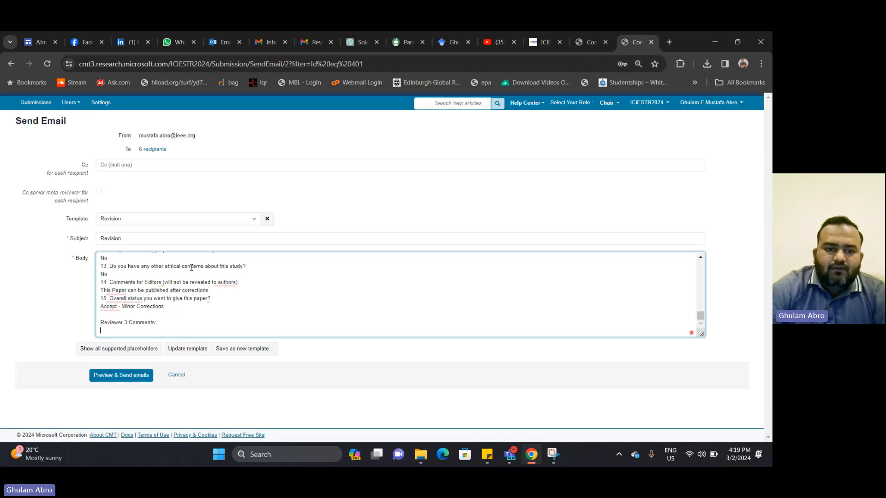
scroll(198, 268, "up", 10)
scroll(259, 296, "up", 15)
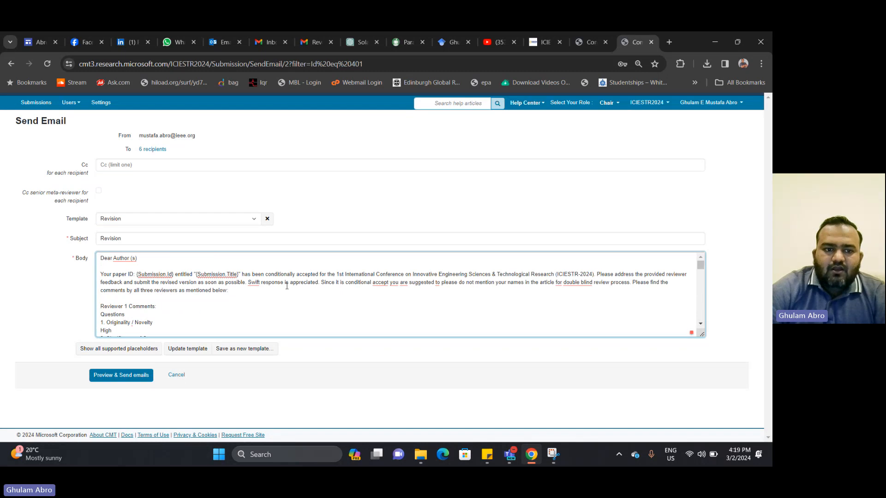
left_click(133, 376)
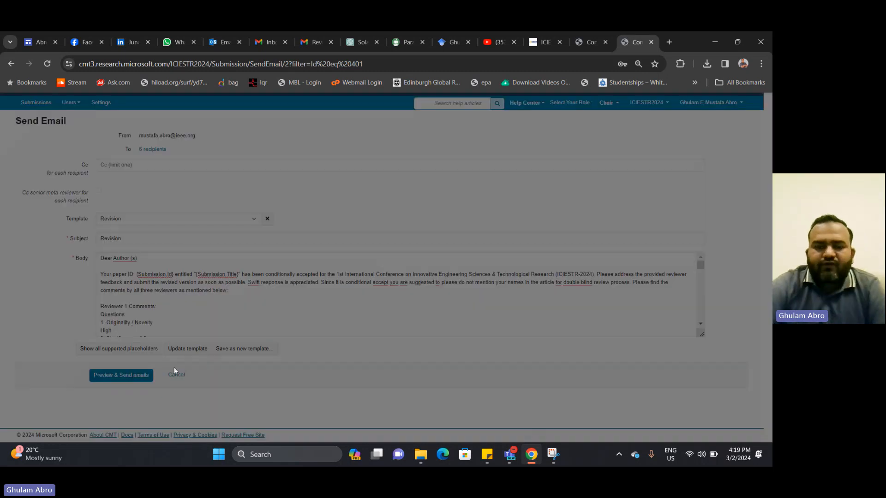
key("ctrl+plus")
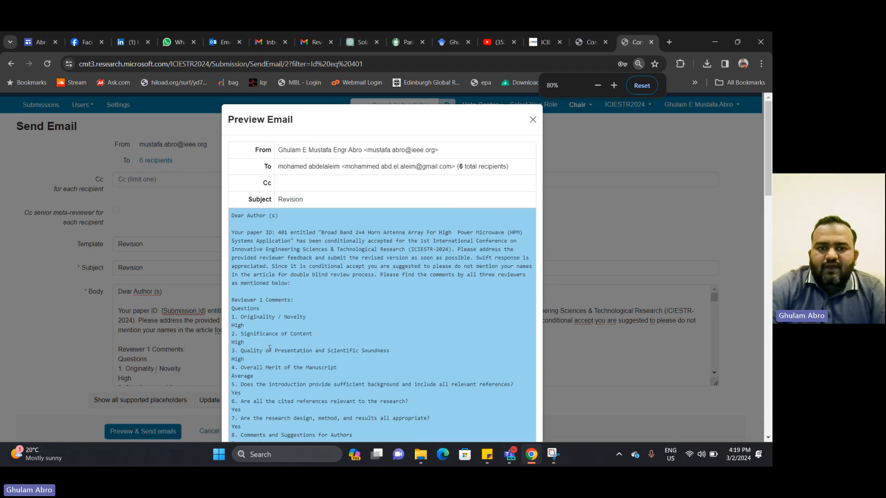
scroll(269, 349, "down", 1)
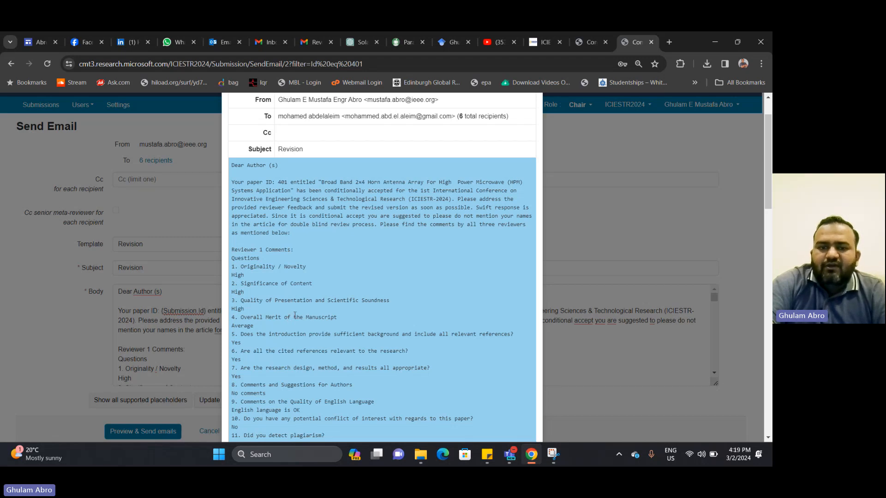
scroll(297, 311, "down", 9)
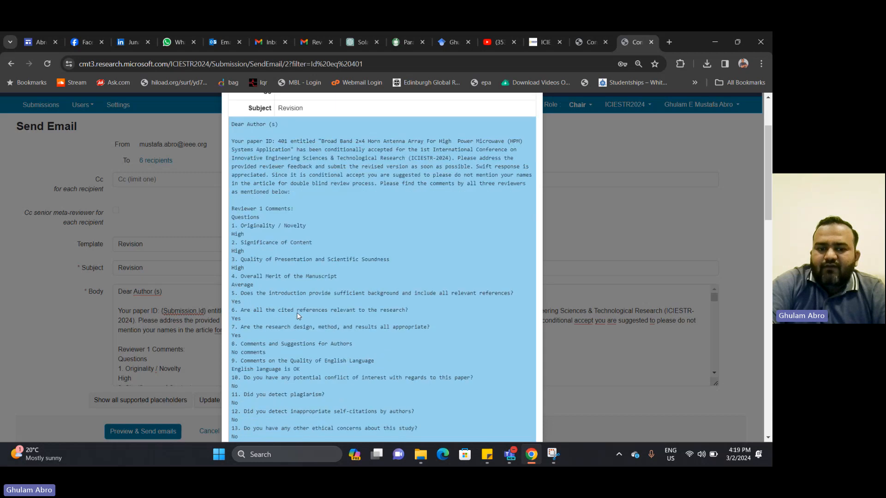
scroll(299, 310, "down", 8)
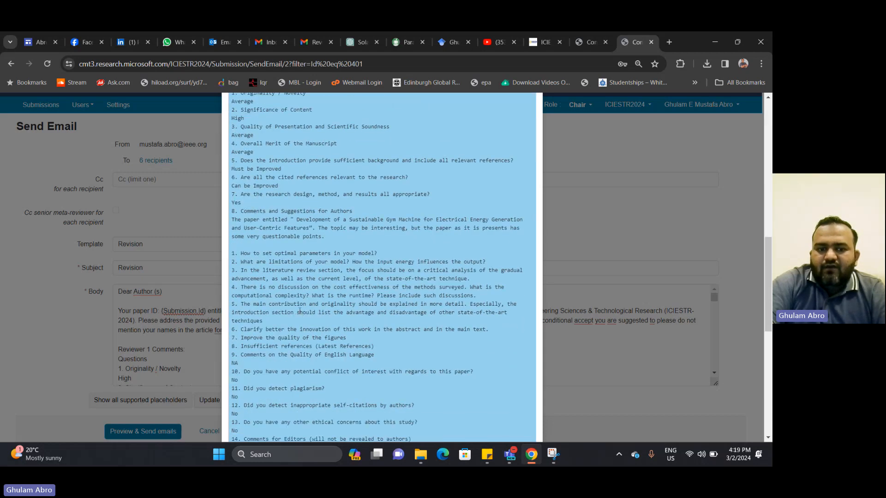
scroll(303, 312, "down", 3)
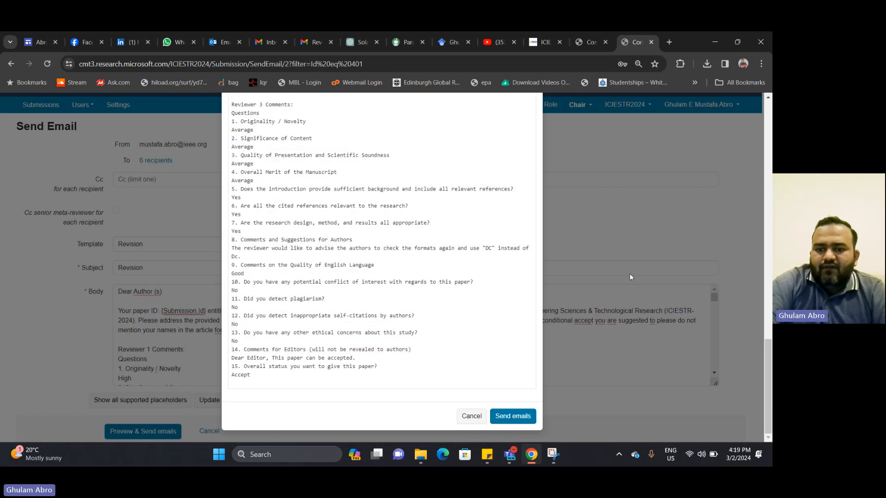
left_click(471, 415)
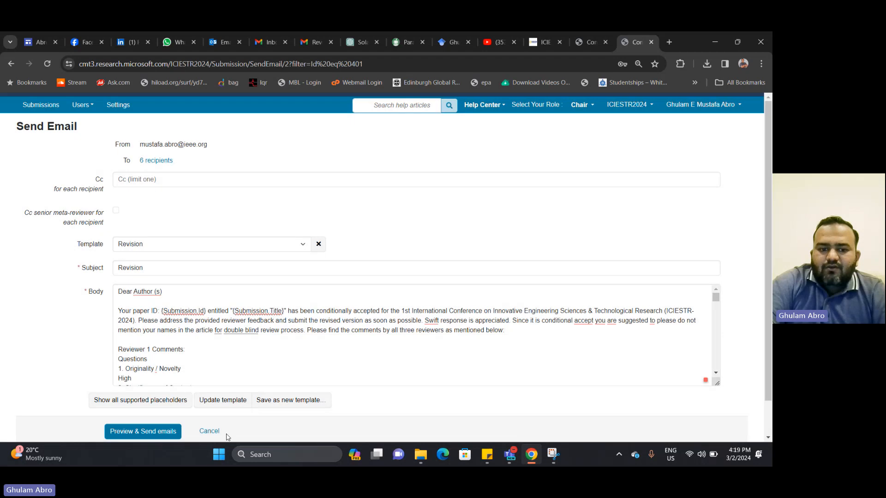
Save the edited Revision template with Update template and dismiss the saved notice
left_click(223, 400)
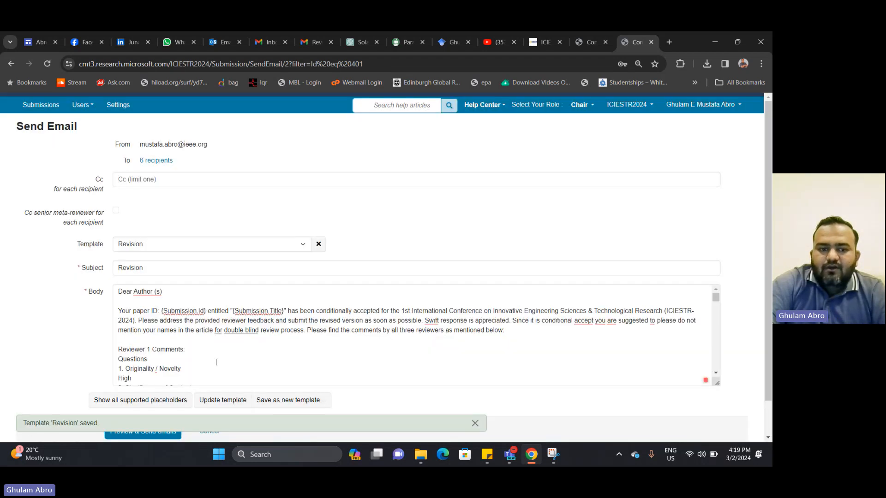
left_click(475, 431)
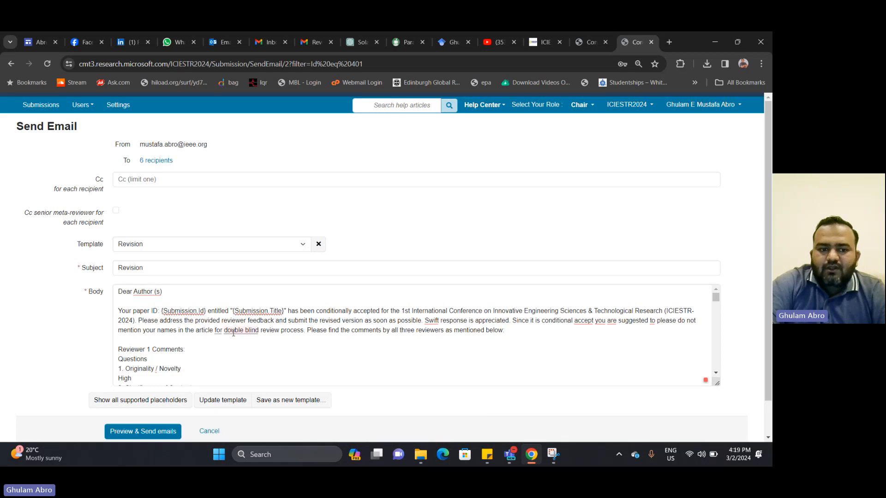
scroll(148, 343, "down", 2)
scroll(141, 338, "up", 2)
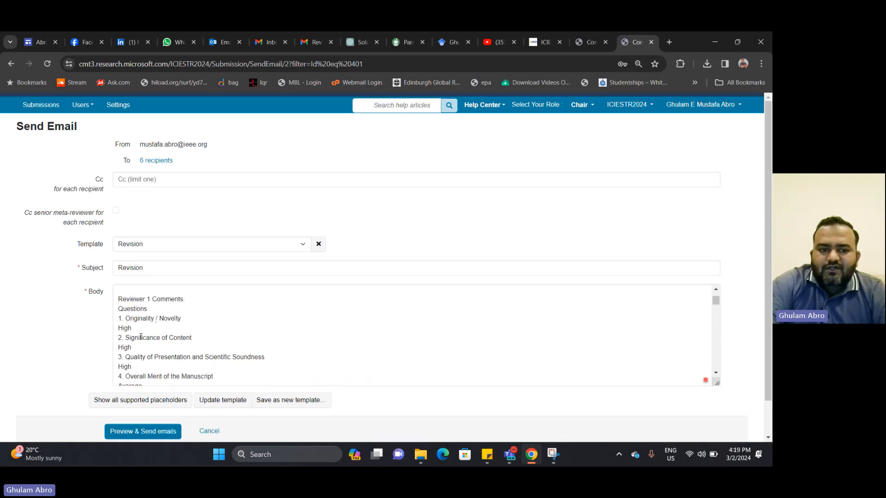
Check reviewer 1's pasted questions through question 12's answer in the body
left_click(119, 359)
key("shift+Down")
key("shift+Down")
key("shift+Down")
key("shift+Down")
key("shift+Down")
key("shift+Down")
key("shift+Down")
key("shift+Down")
key("shift+Down")
key("shift+Down")
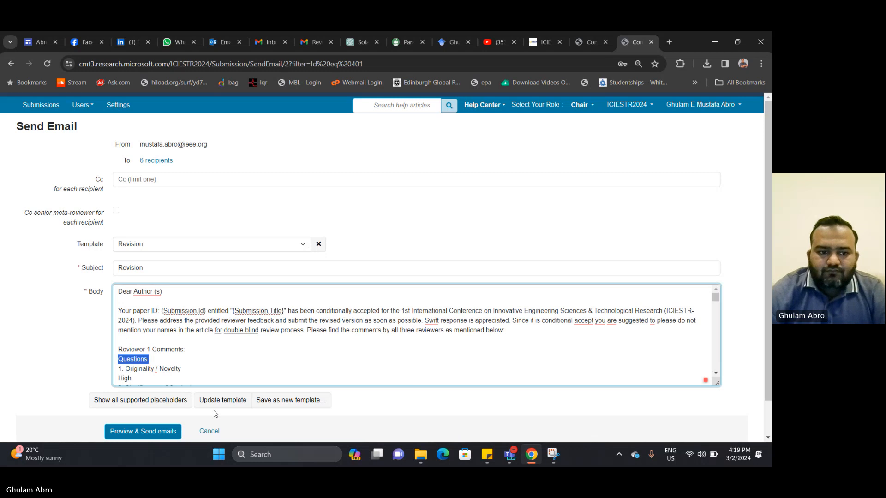
key("shift+Down")
key("shift+Down")
key("shift+Down")
key("shift+Down")
key("shift+Down")
key("shift+Down")
key("shift+Down")
key("shift+Down")
key("shift+Down")
key("shift+Down")
key("shift+Down")
key("shift+Down")
key("shift+Down")
key("shift+Down")
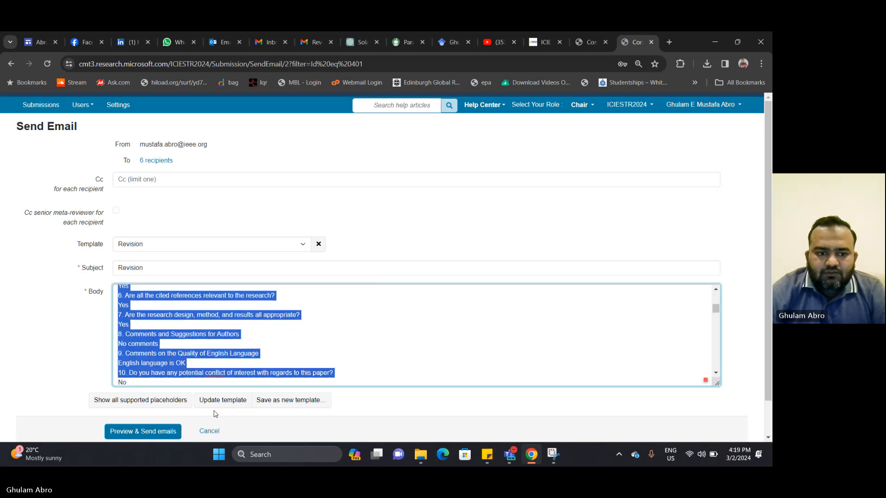
key("shift+Down")
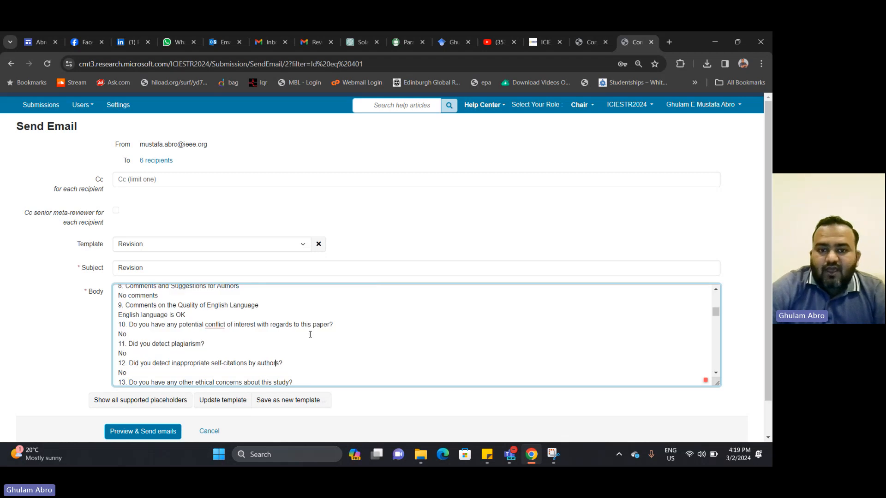
left_click(276, 363)
Close the Send Email tab and return to the Chair Console submissions list
left_click(650, 43)
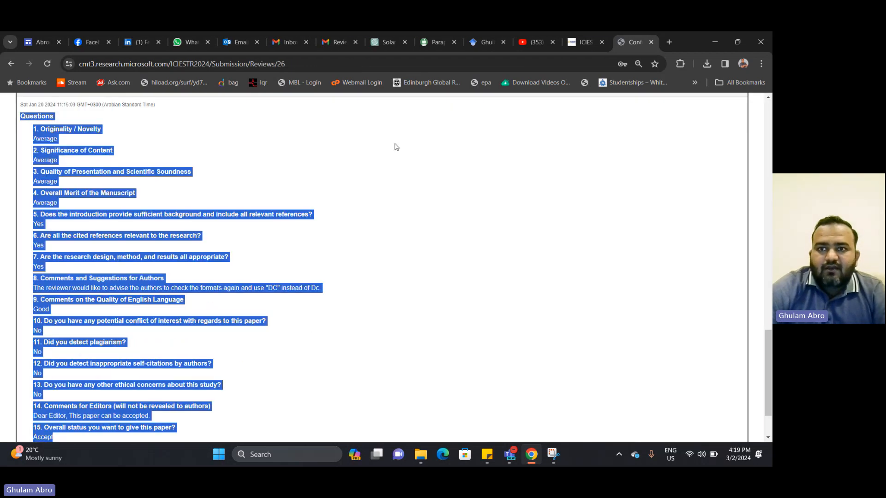
scroll(336, 319, "up", 20)
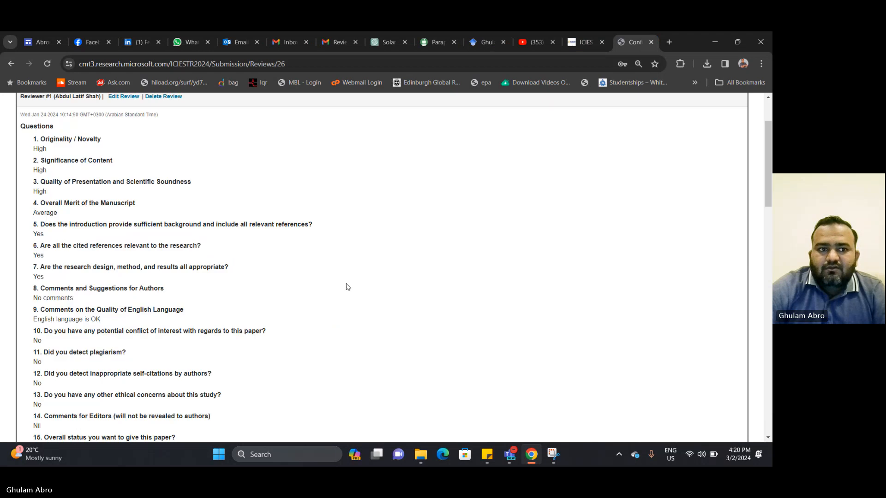
left_click(39, 106)
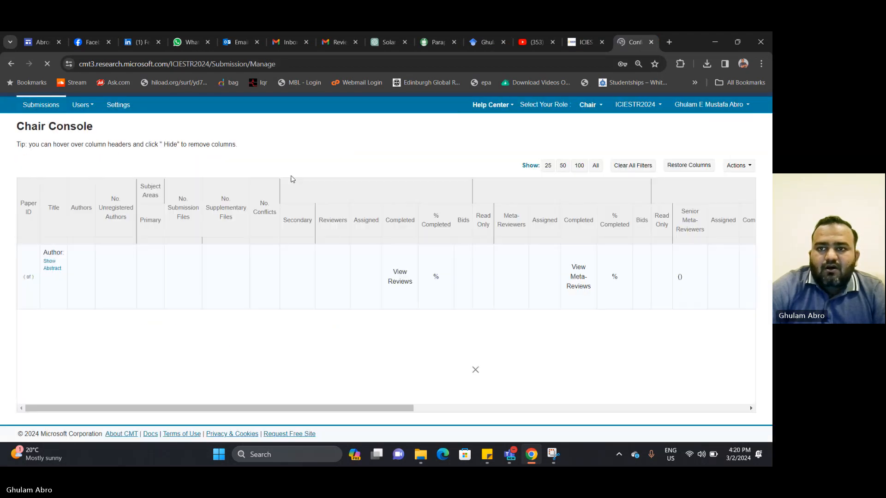
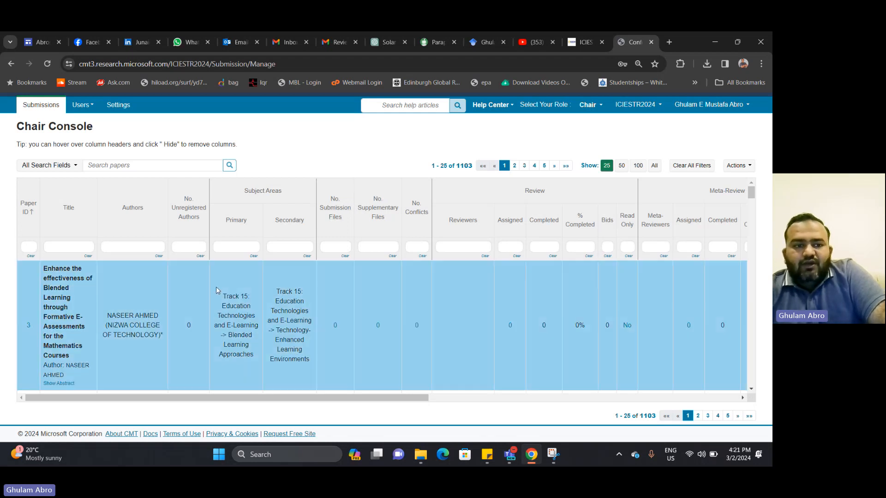
Filter the Chair Console submissions to paper ID 401 and scroll the list right
left_click(32, 248)
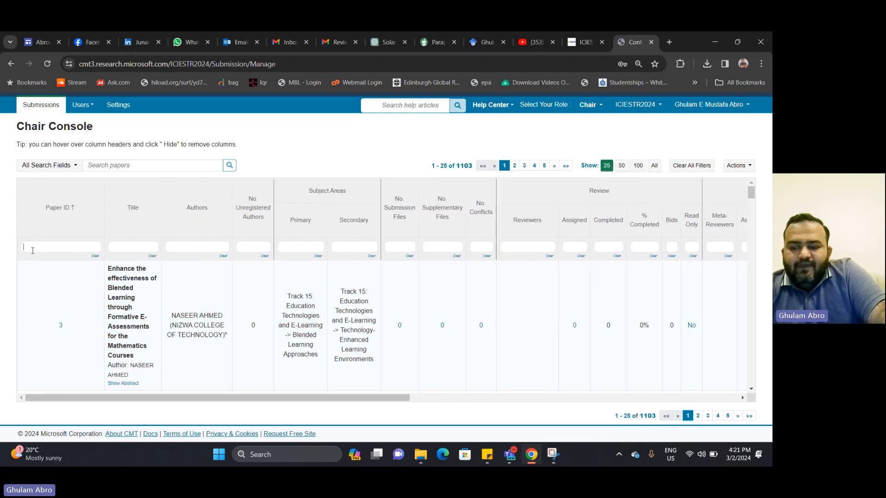
type("401")
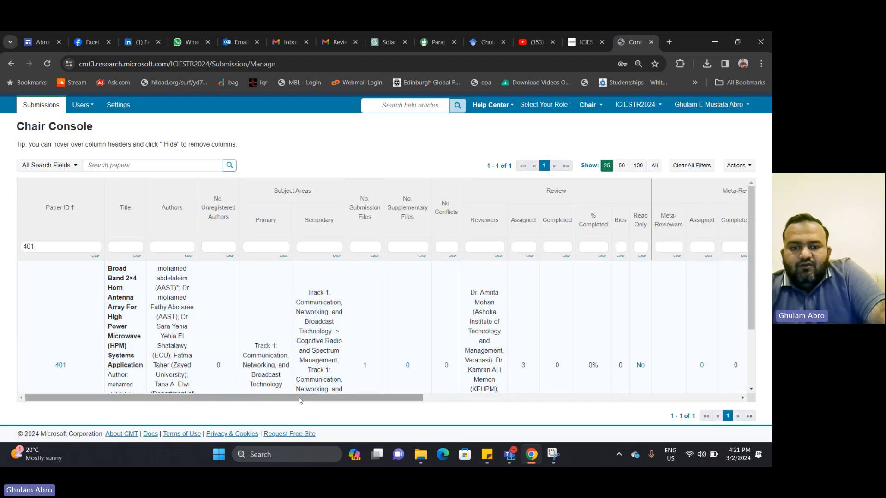
left_click_drag(314, 398, 605, 399)
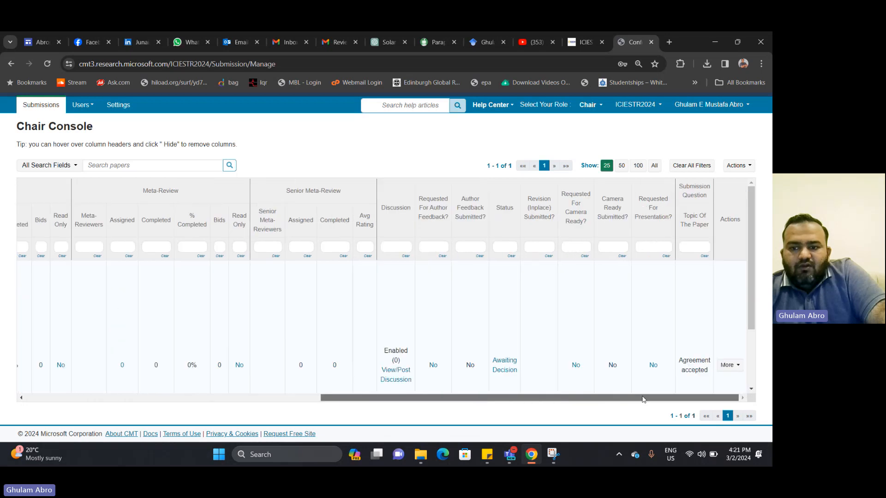
Check paper 401's decision statuses without changing them, then show its email recipient options
left_click(510, 367)
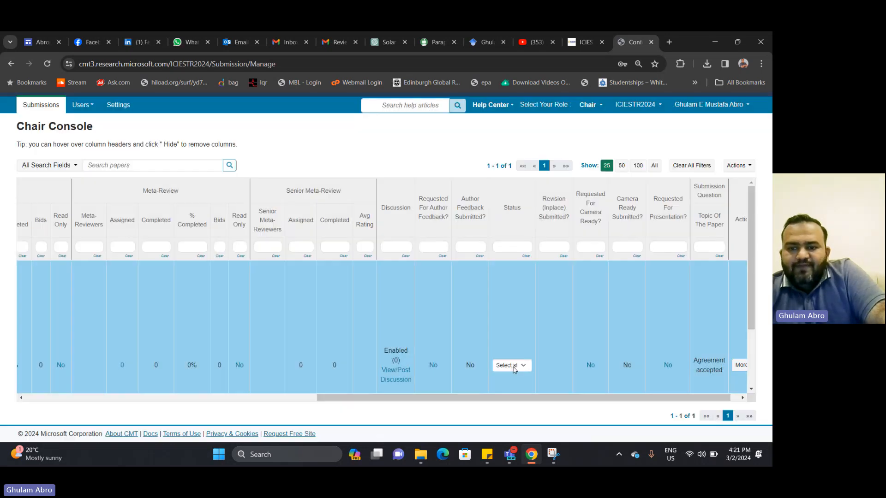
scroll(512, 369, "down", 2)
left_click(521, 283)
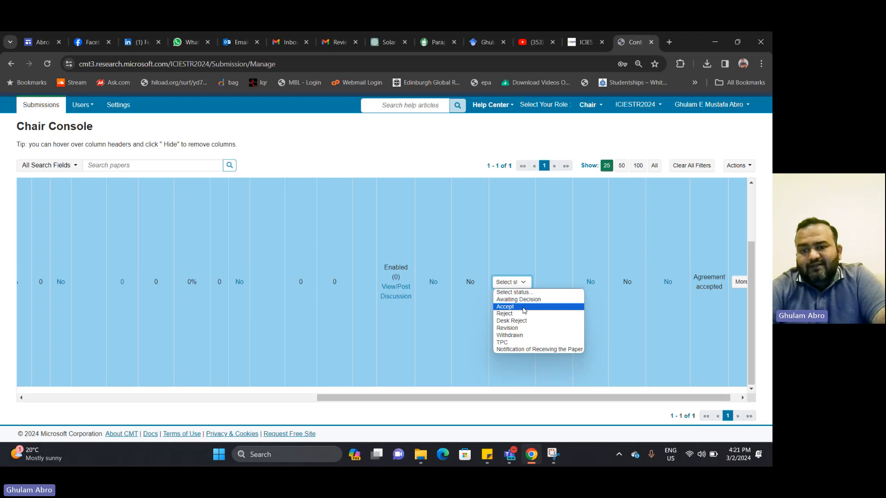
left_click(538, 249)
left_click(737, 288)
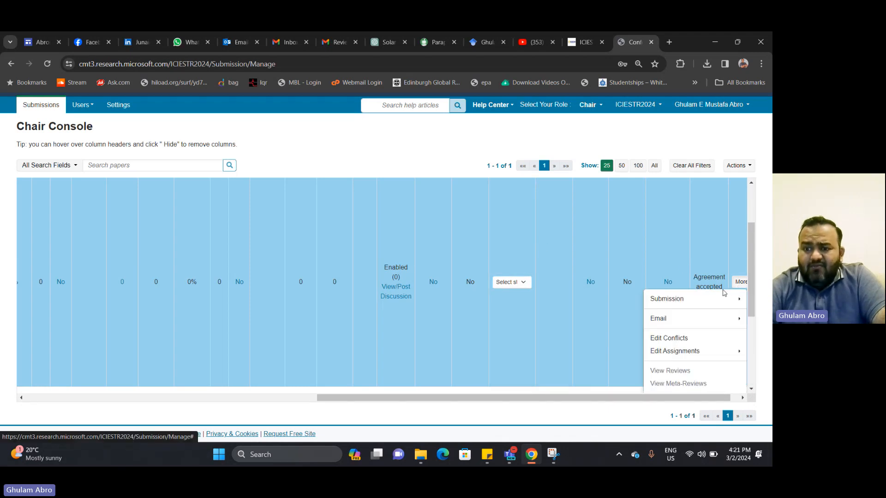
left_click(692, 317)
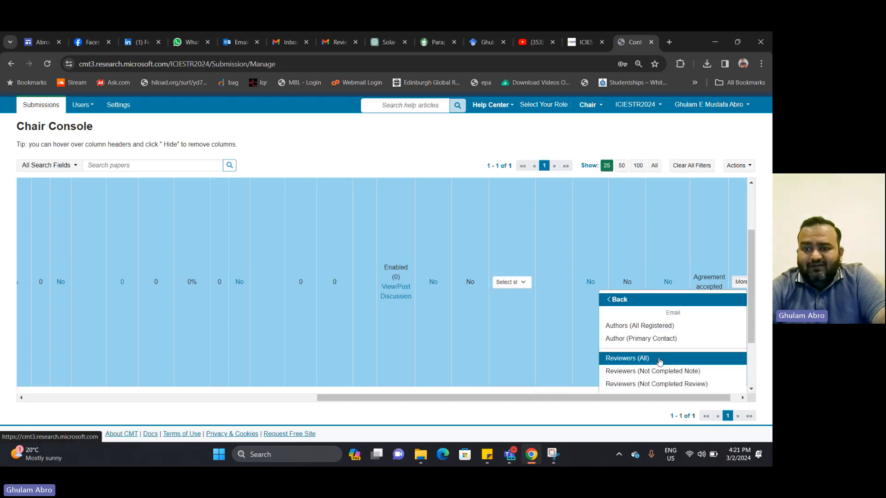
Draft an email to all registered authors of paper 401 using the Accept template
left_click(657, 326)
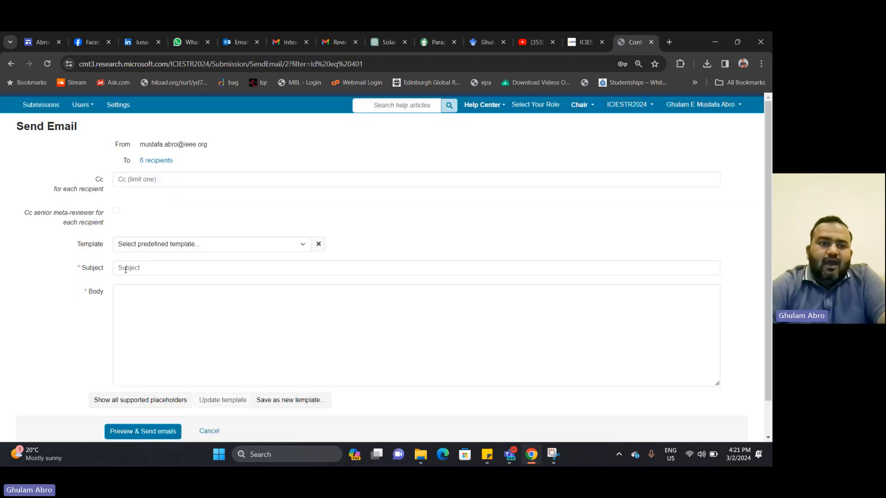
left_click(205, 244)
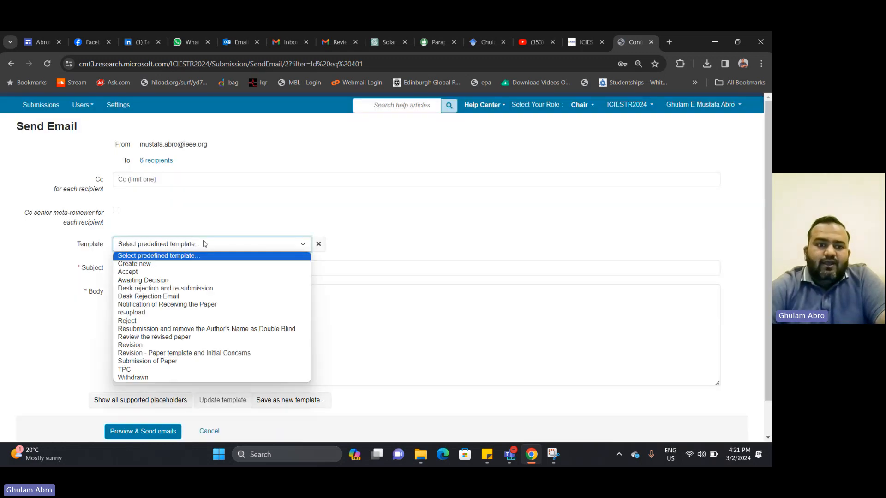
left_click(196, 271)
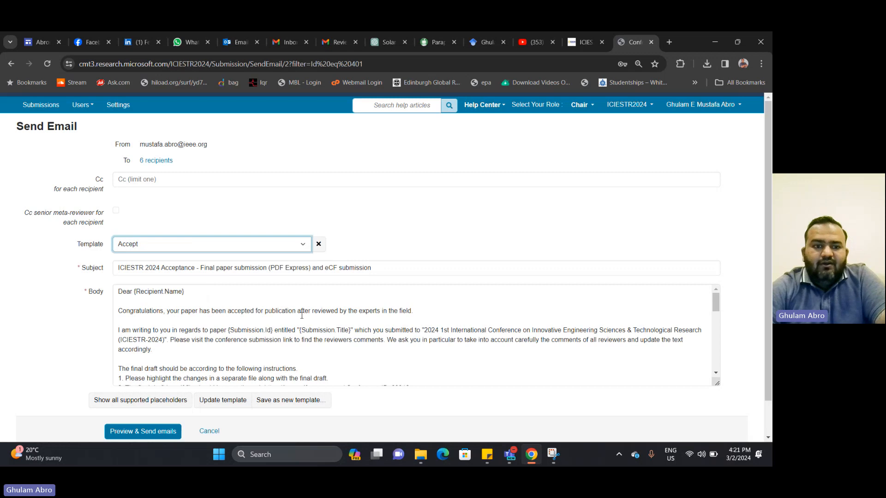
Add 'or' after Conference ID 60916 in the email body
scroll(366, 314, "down", 1)
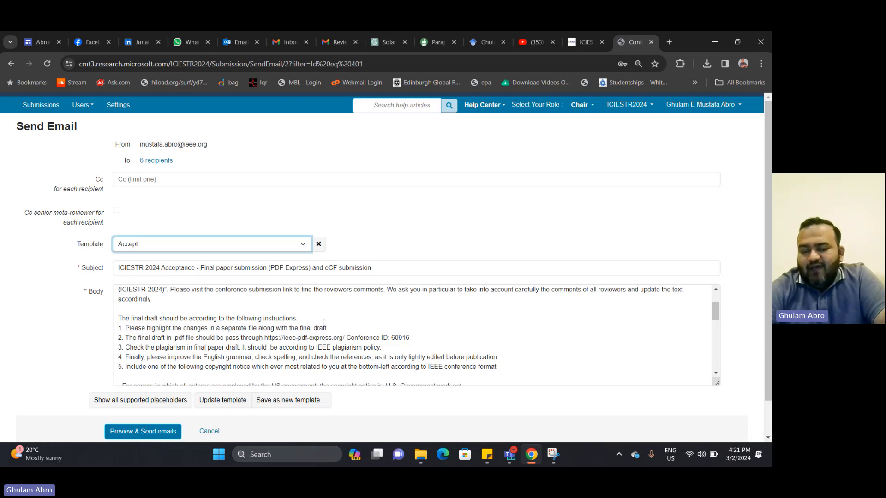
double_click(400, 338)
left_click(414, 343)
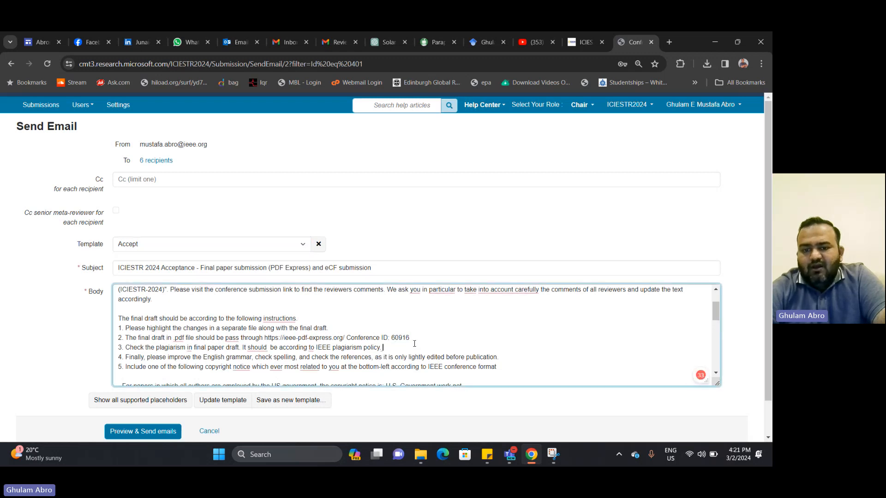
mouse_move(410, 338)
left_mouse_down()
mouse_move(392, 342)
mouse_move(411, 339)
left_mouse_up()
type("or")
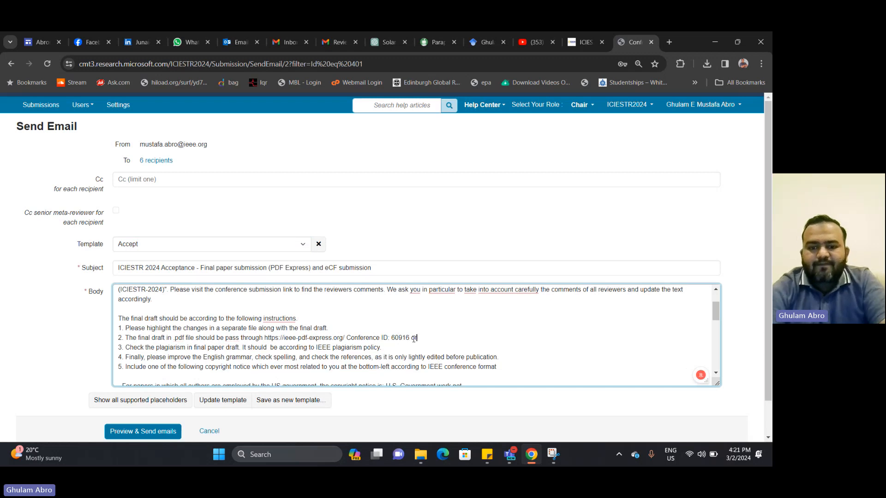
In Gmail, search the other inbox for mail from the contact by name
left_click(346, 49)
type("atif")
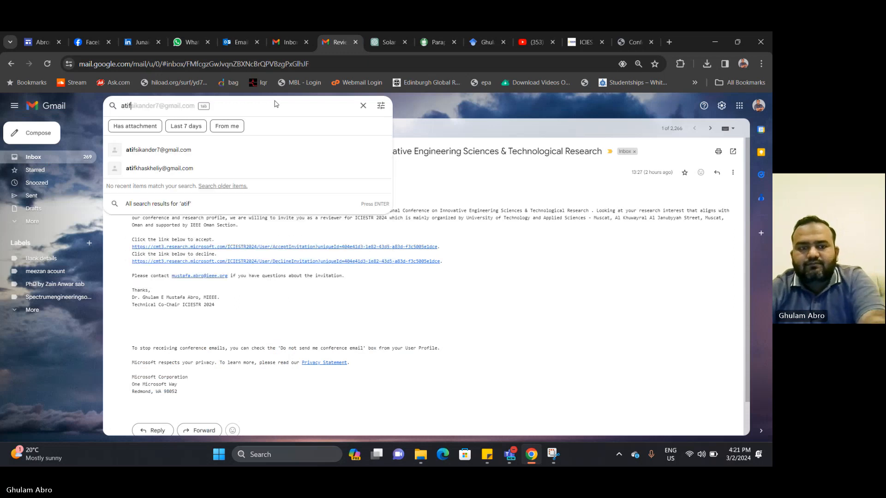
key("Return")
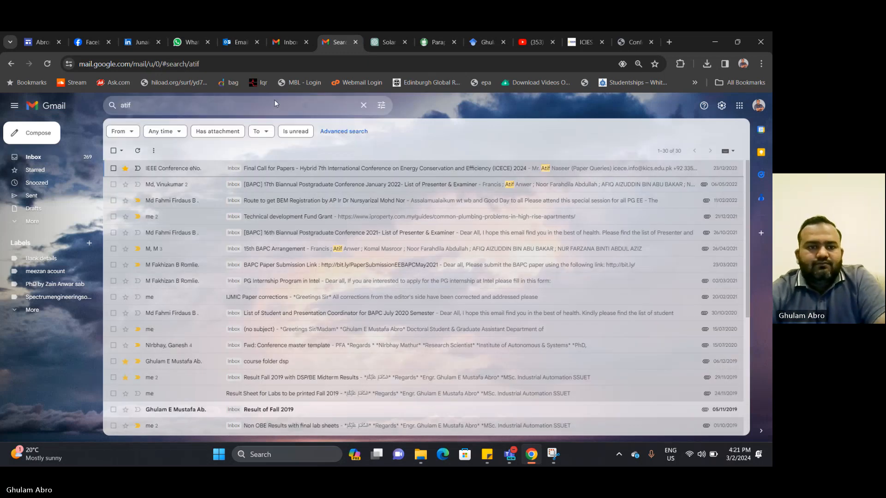
left_click(237, 102)
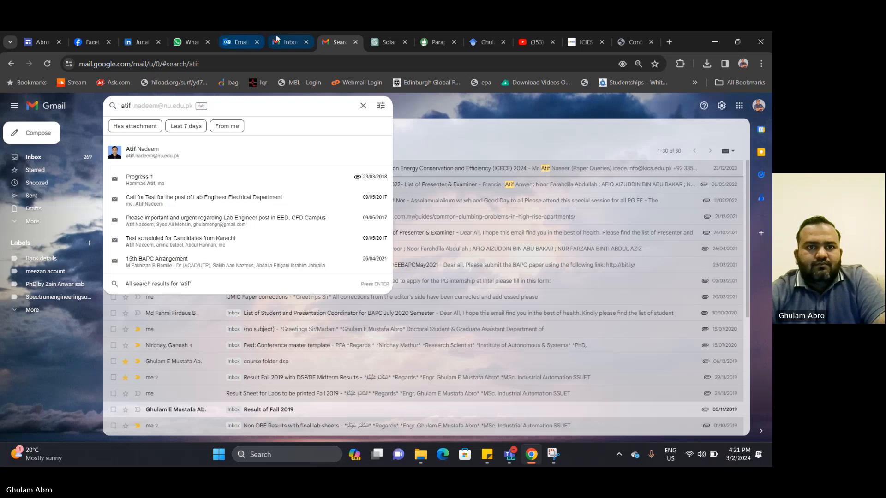
left_click(291, 41)
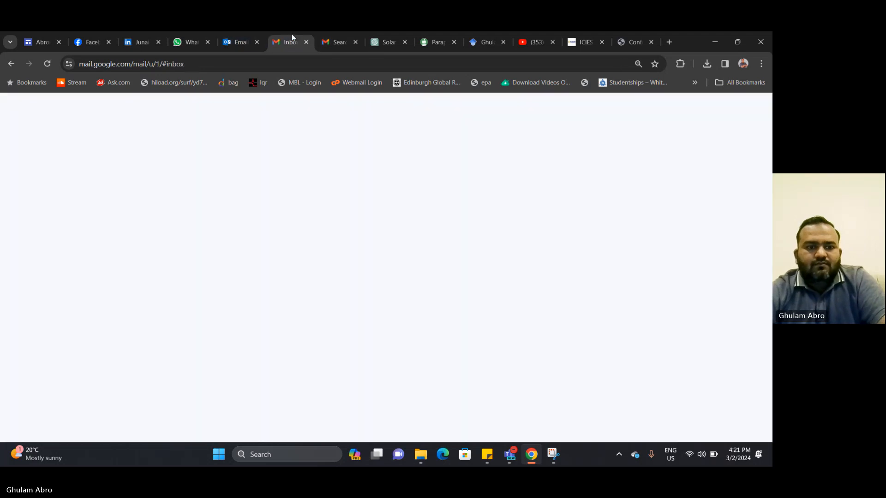
left_click(220, 103)
type("atif")
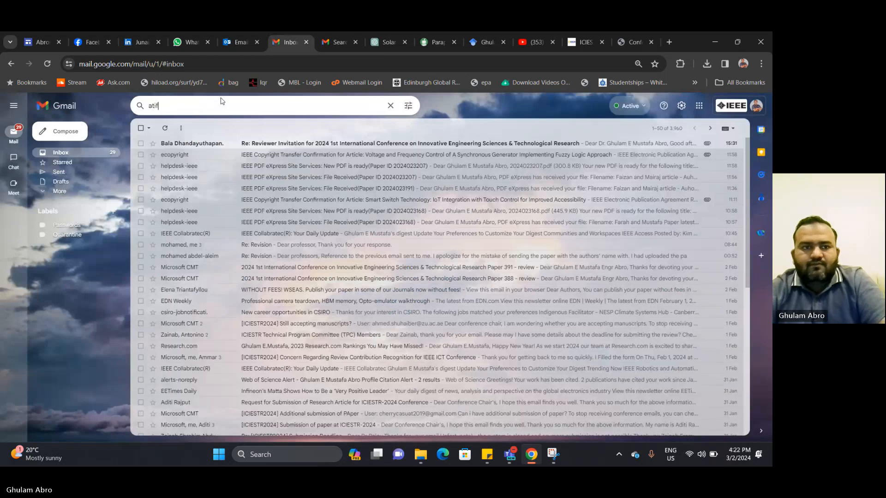
left_click(213, 153)
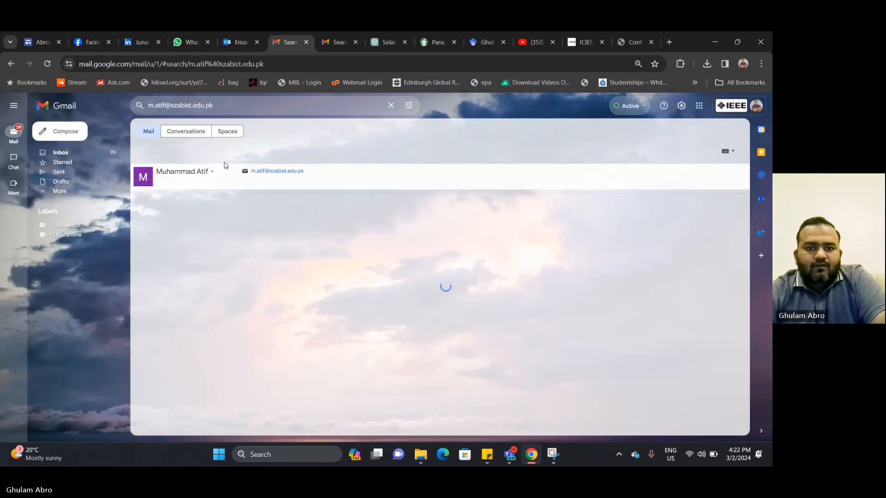
Open the IEEE PDF eXpress issues thread and copy the conference ID 60617X
left_click(337, 199)
scroll(401, 346, "down", 5)
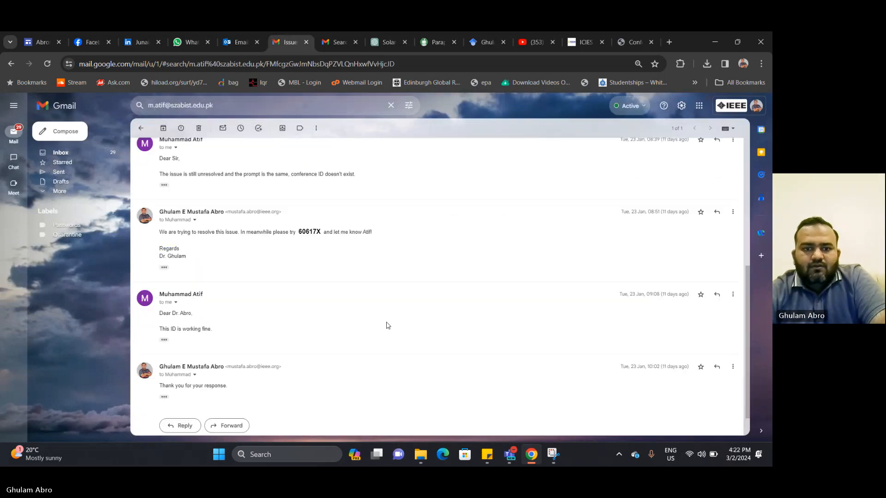
left_click_drag(299, 232, 320, 232)
right_click(320, 232)
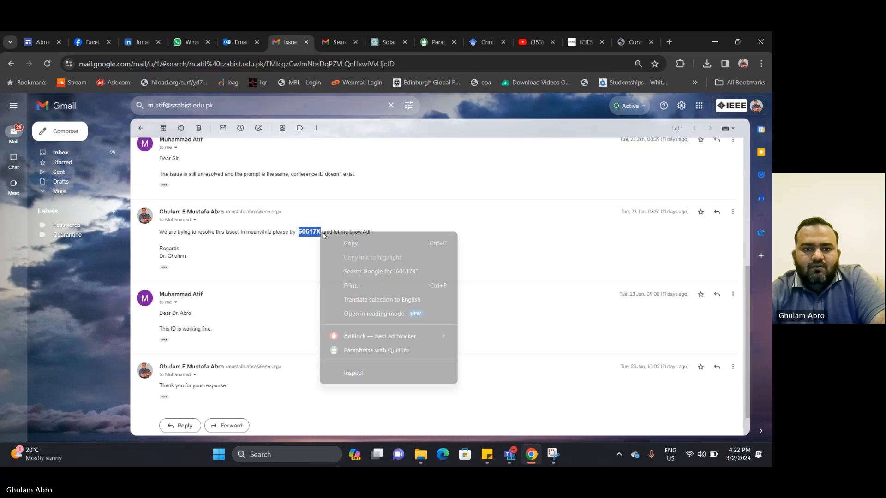
left_click(337, 240)
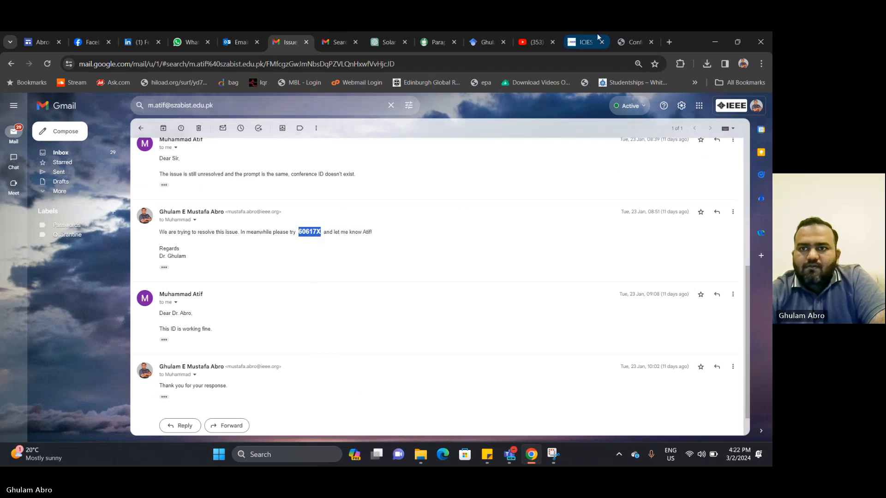
Paste 60617X after '60916 or' in the CMT acceptance email body
left_click(634, 42)
left_click(428, 337)
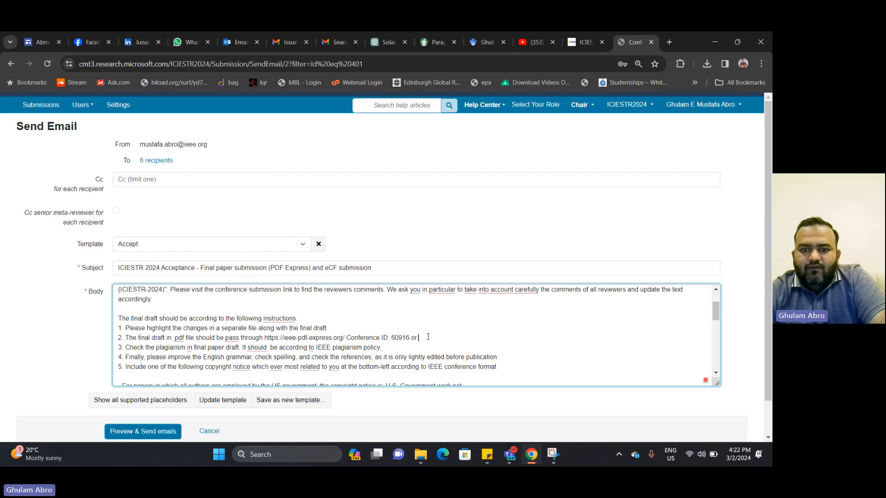
right_click(428, 337)
left_click(489, 205)
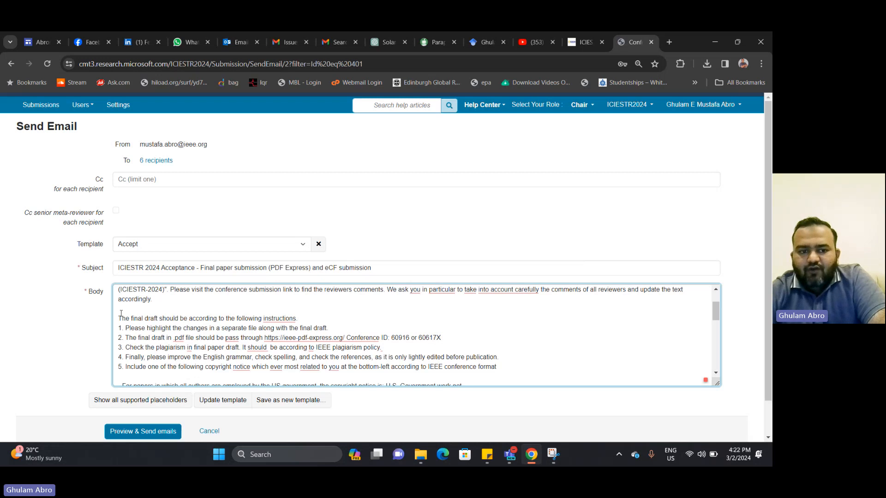
Review the IEEE copyright notice text in the email body, leaving it unchanged
scroll(275, 322, "down", 1)
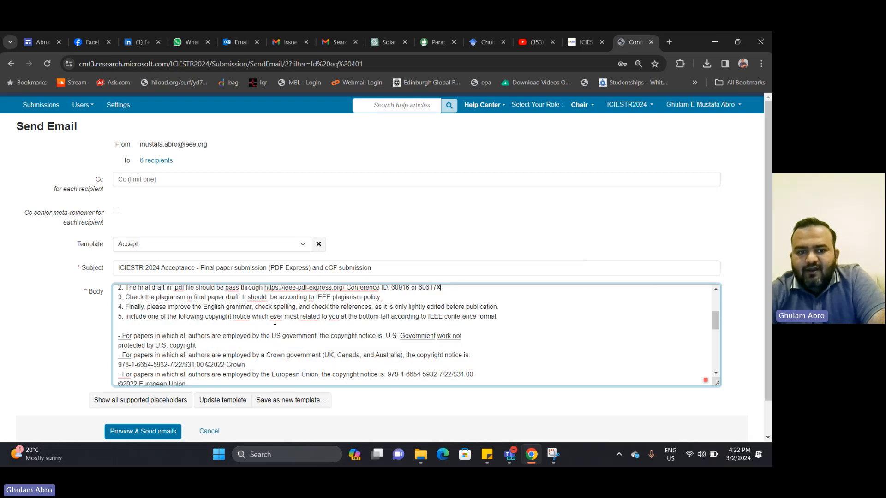
scroll(274, 322, "down", 1)
scroll(207, 337, "up", 1)
scroll(198, 346, "down", 1)
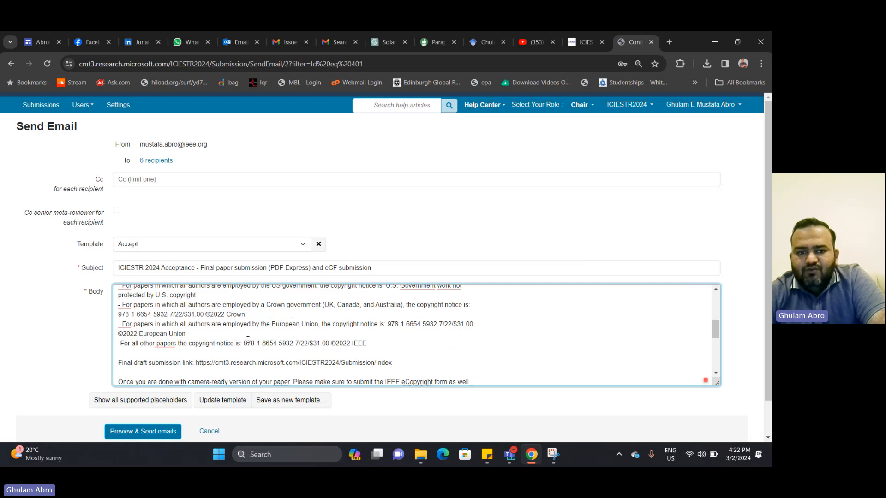
left_click_drag(243, 344, 368, 342)
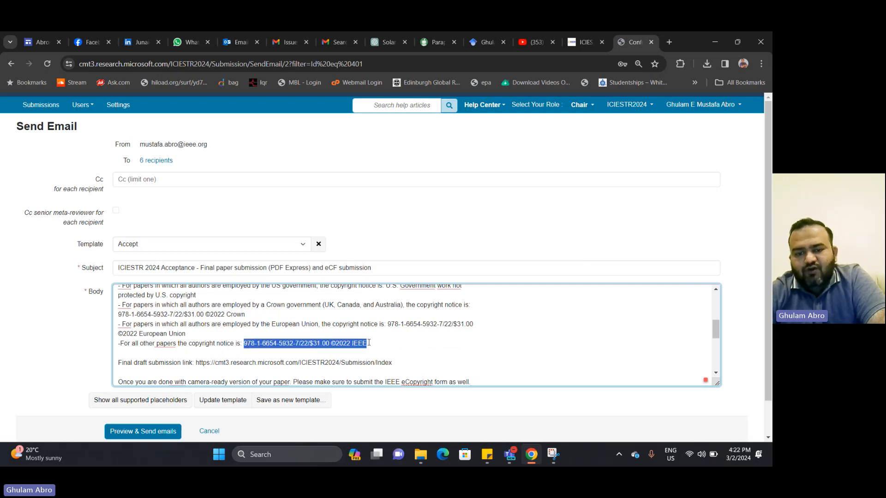
left_click(378, 347)
Review the European Union copyright number lines, leaving the body unchanged
scroll(300, 344, "down", 1)
scroll(218, 340, "up", 1)
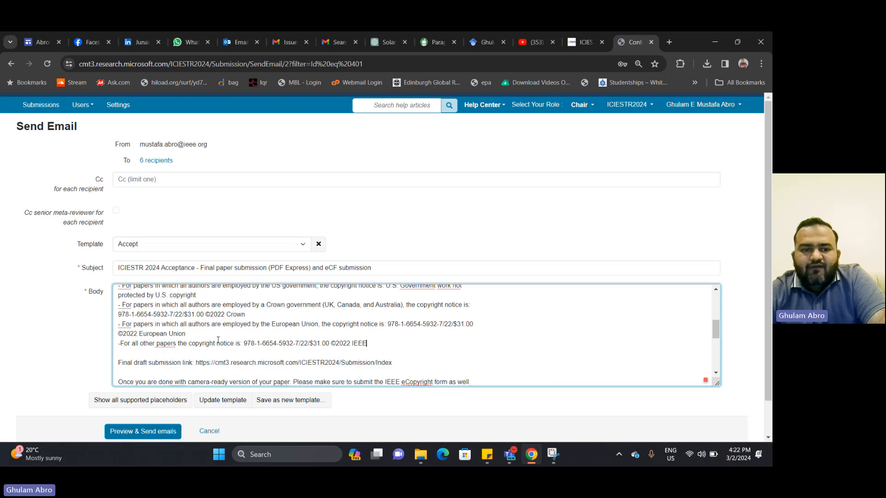
left_click_drag(383, 324, 475, 321)
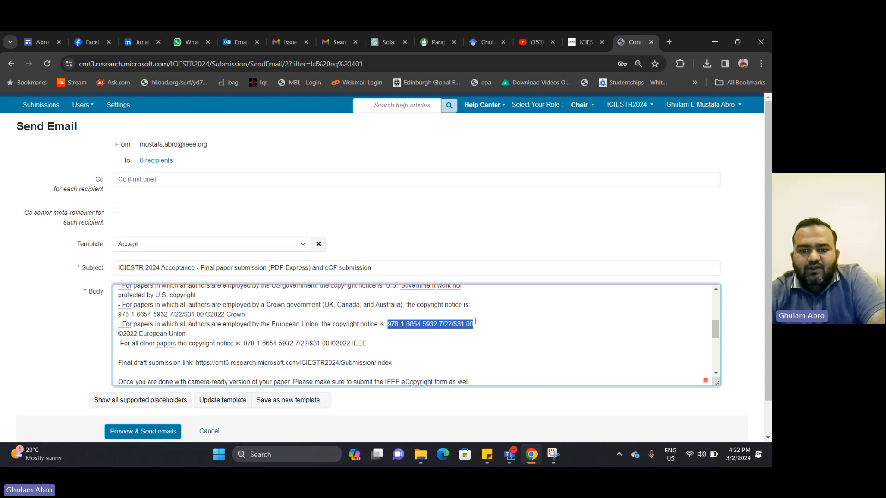
left_click(406, 305)
left_click_drag(135, 314, 191, 315)
scroll(277, 323, "up", 2)
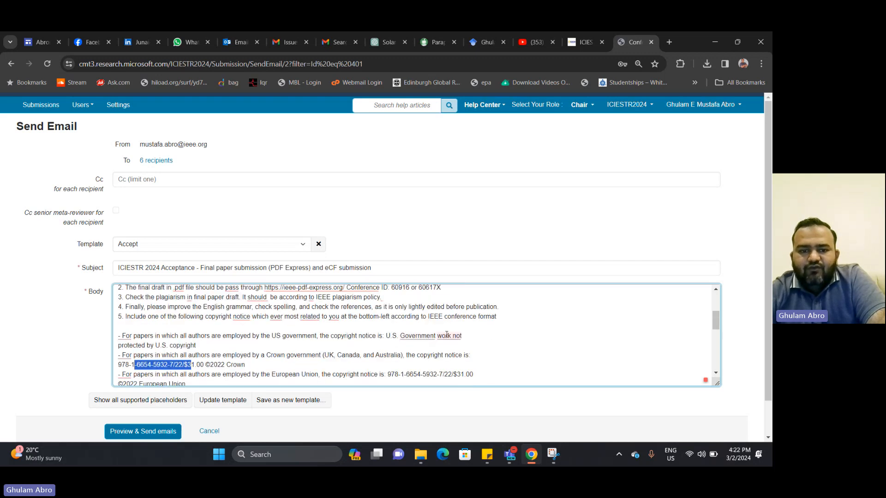
scroll(376, 344, "down", 10)
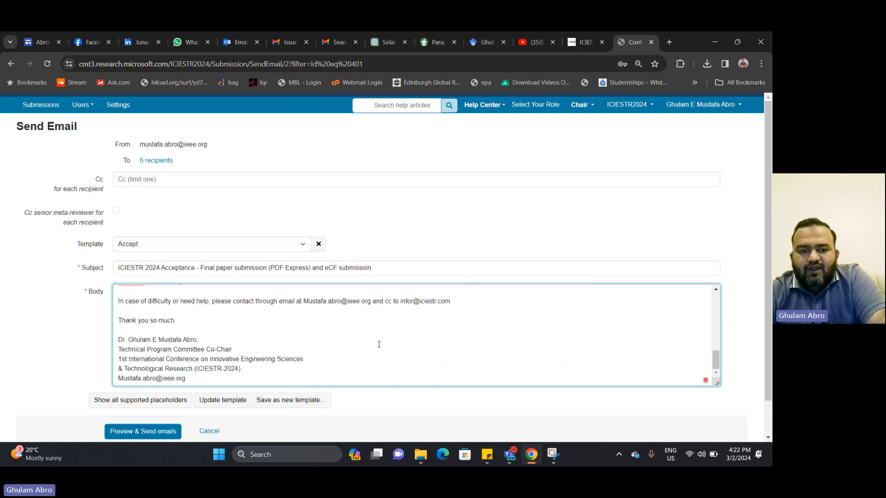
scroll(379, 343, "up", 8)
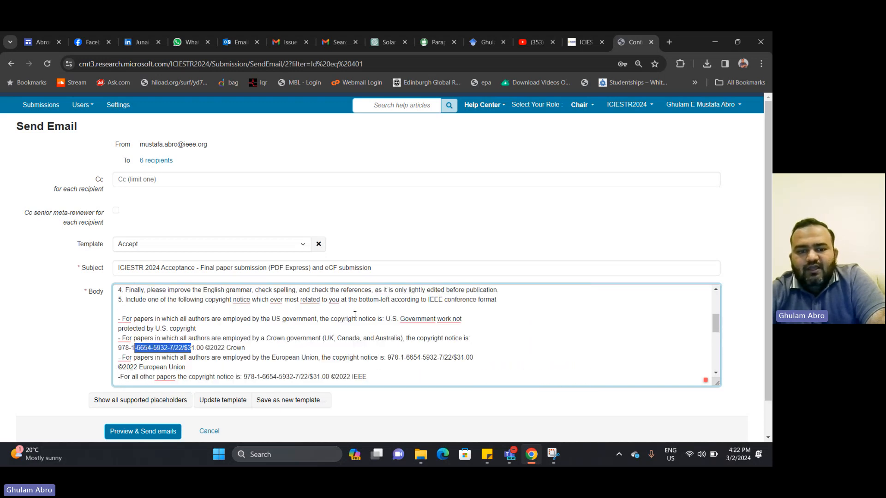
Preview the acceptance email and review the paper title and five final-draft instructions
left_click(135, 436)
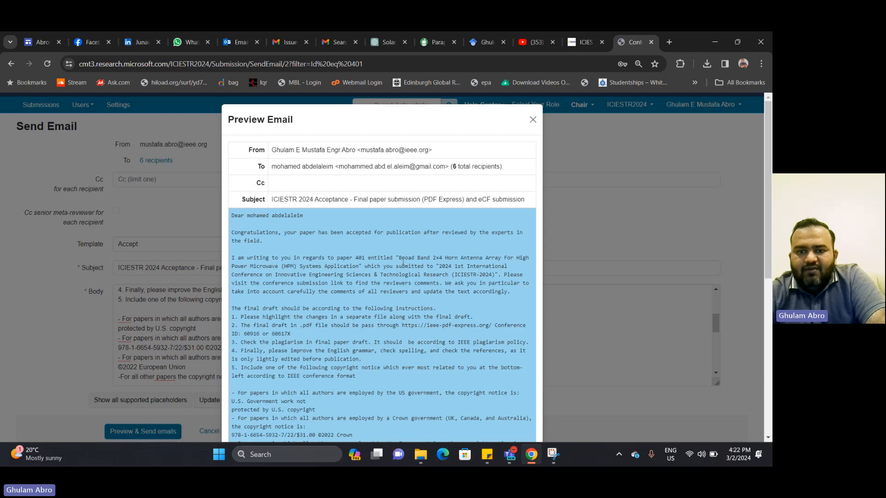
left_click_drag(399, 258, 497, 275)
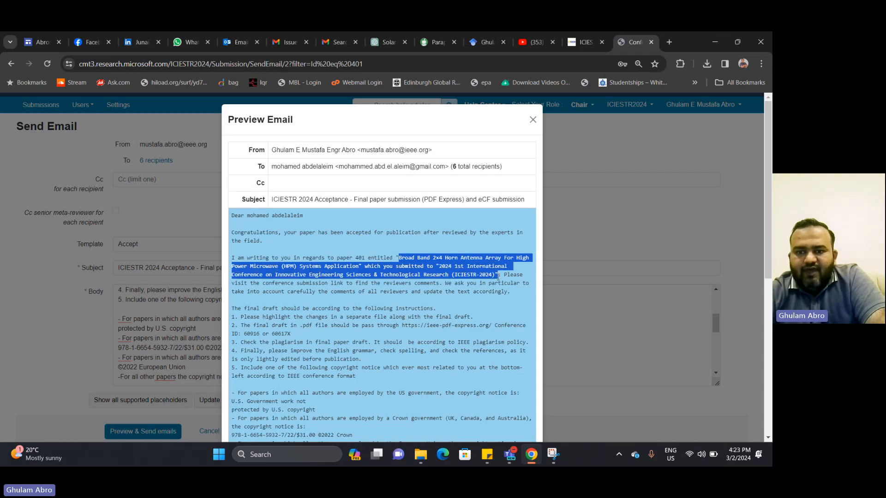
left_click(455, 302)
scroll(349, 304, "down", 1)
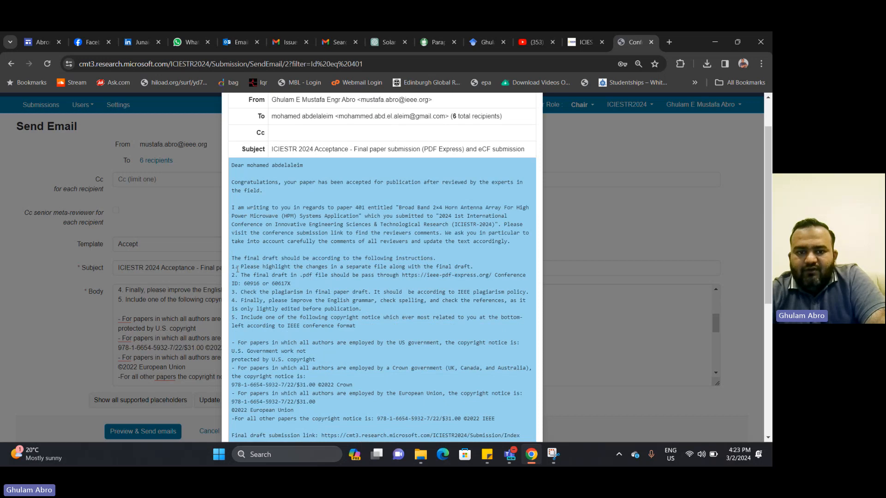
left_click_drag(237, 267, 412, 333)
scroll(411, 334, "down", 1)
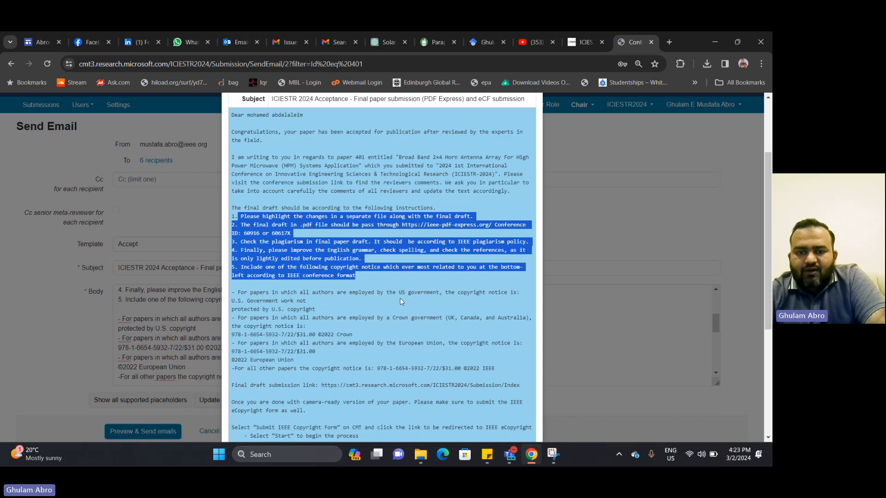
scroll(306, 309, "down", 3)
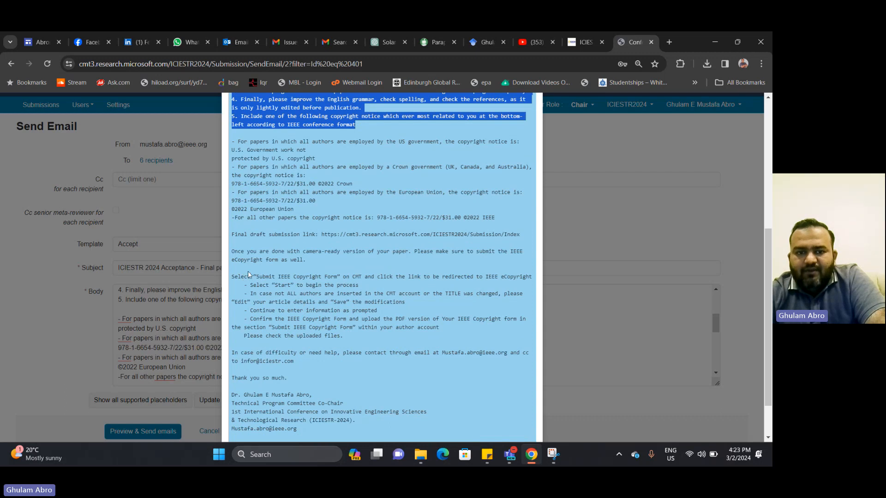
Review the IEEE eCopyright steps and help contacts, then send the emails to all recipients
left_click_drag(260, 276, 341, 353)
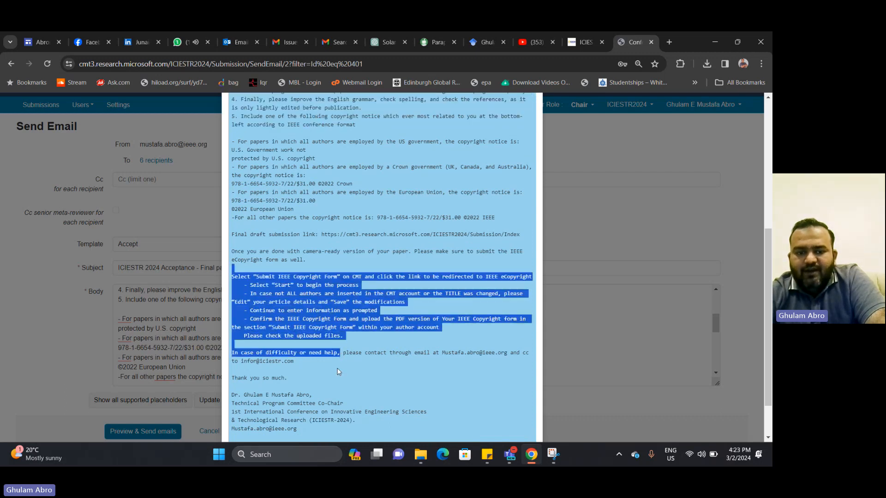
left_click(338, 369)
scroll(338, 364, "down", 1)
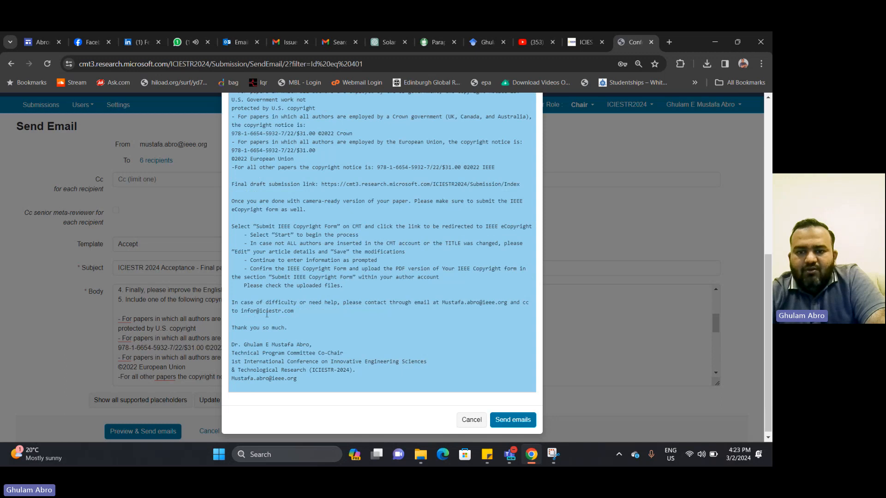
left_click_drag(442, 303, 506, 304)
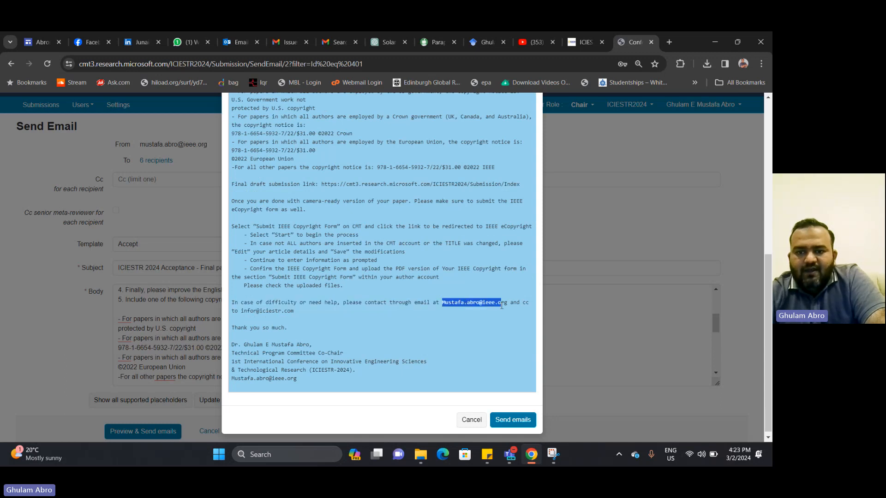
left_click(348, 322)
left_click_drag(241, 311, 323, 312)
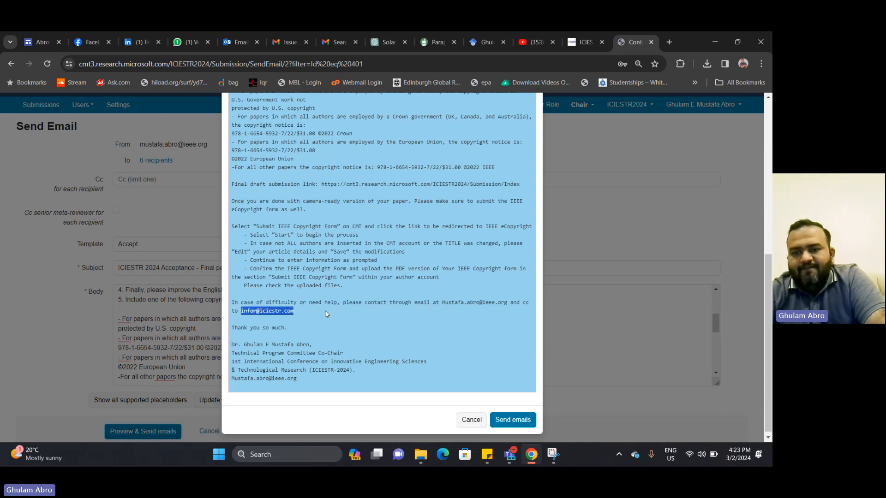
left_click(502, 421)
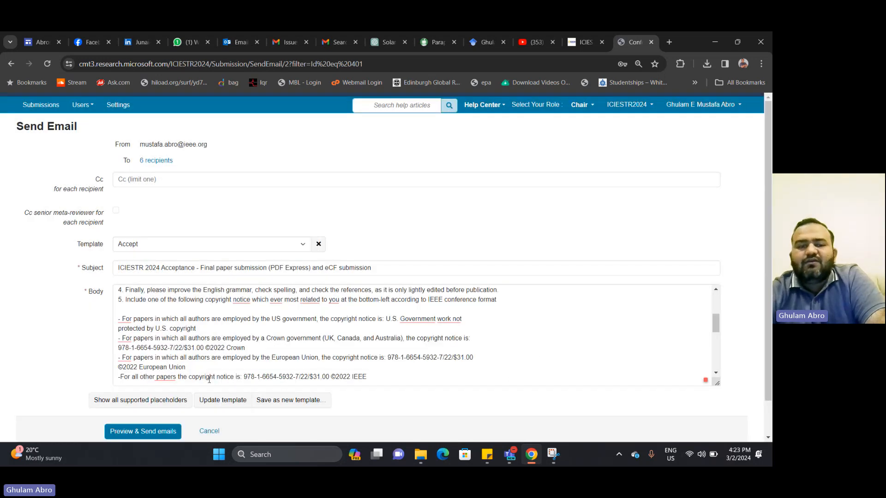
Return to the Chair Console submissions list and scroll right to Requested For Camera Ready
left_click(417, 319)
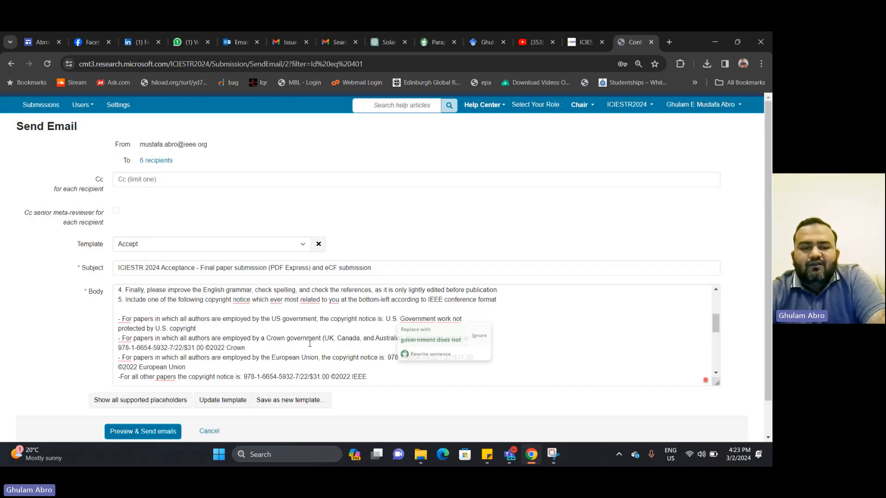
left_click(48, 106)
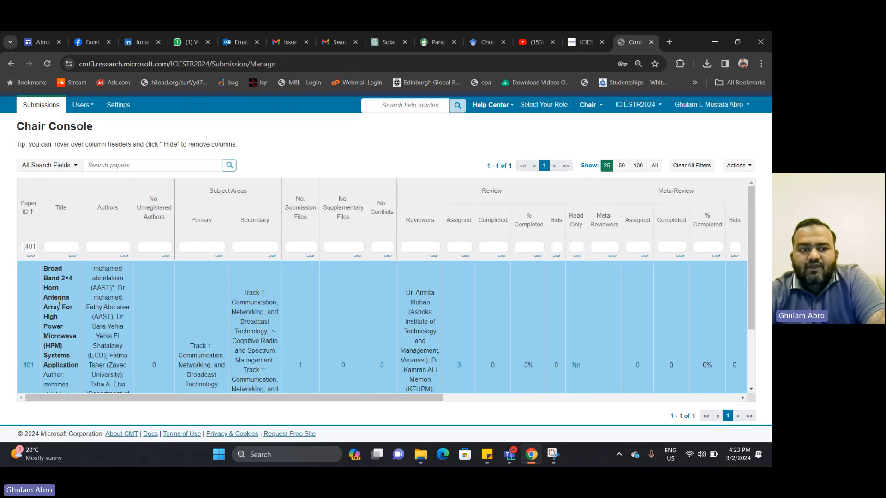
left_click_drag(304, 398, 641, 383)
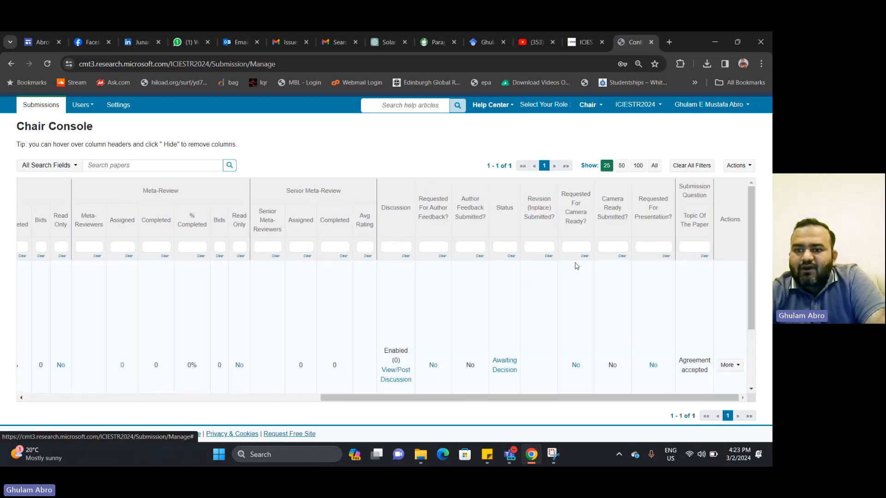
Open paper 401's Requested For Camera Ready choices and close them, leaving Select... unset
left_click(576, 366)
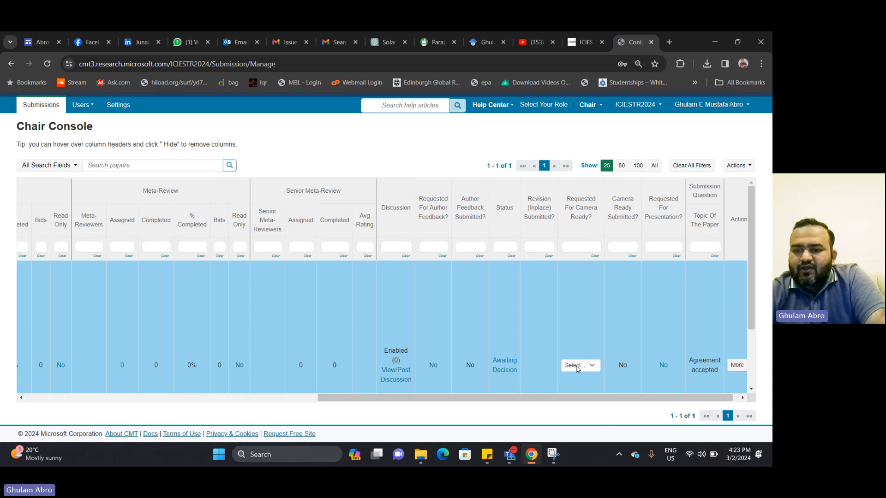
left_click(577, 365)
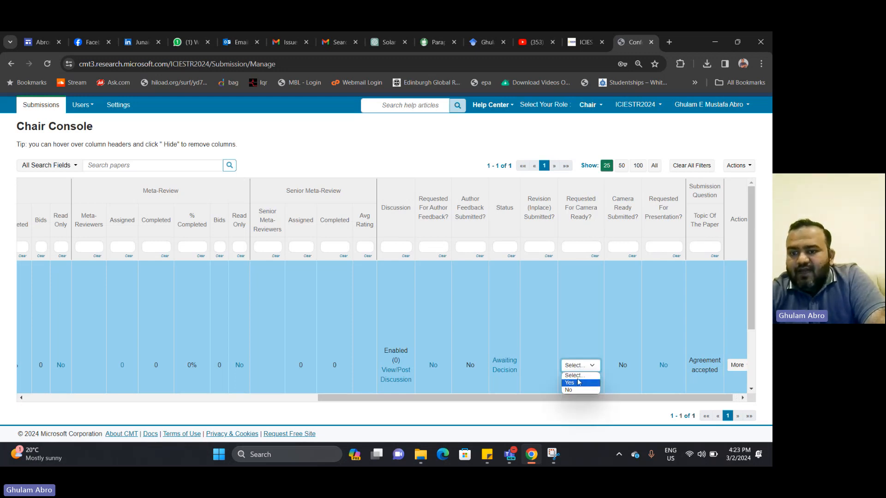
left_click(563, 330)
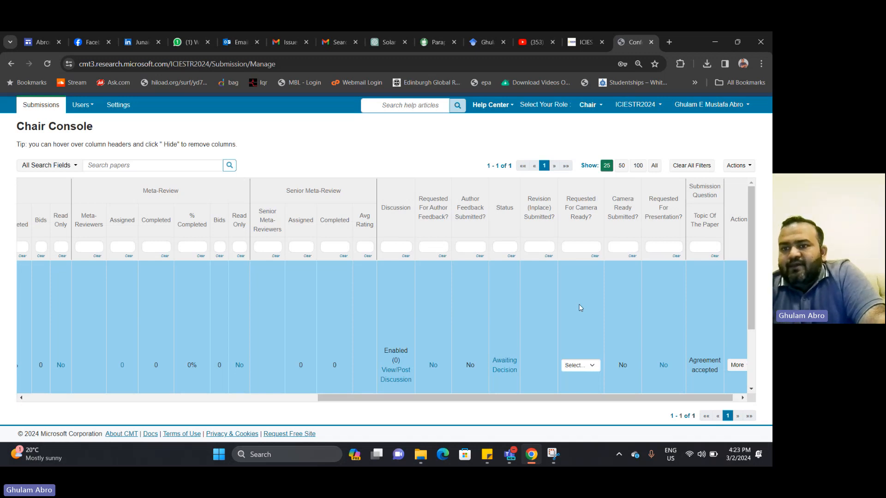
scroll(567, 287, "down", 1)
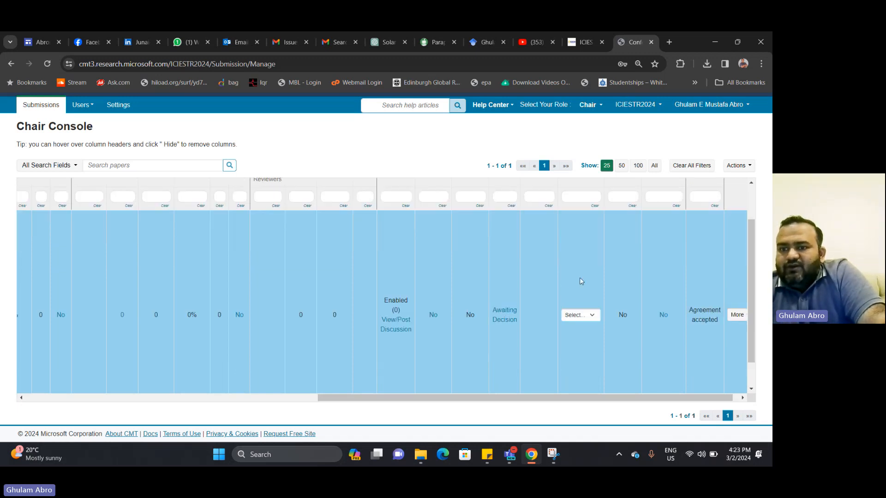
scroll(579, 278, "up", 1)
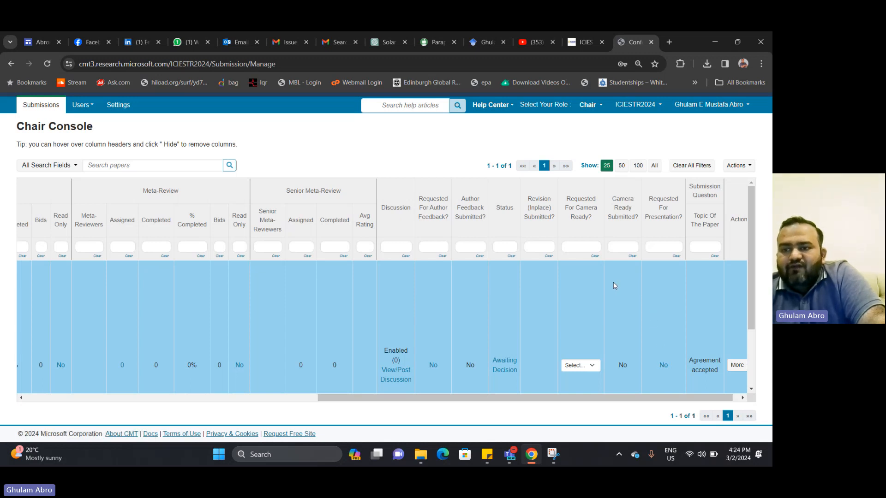
scroll(614, 286, "down", 1)
left_click(594, 316)
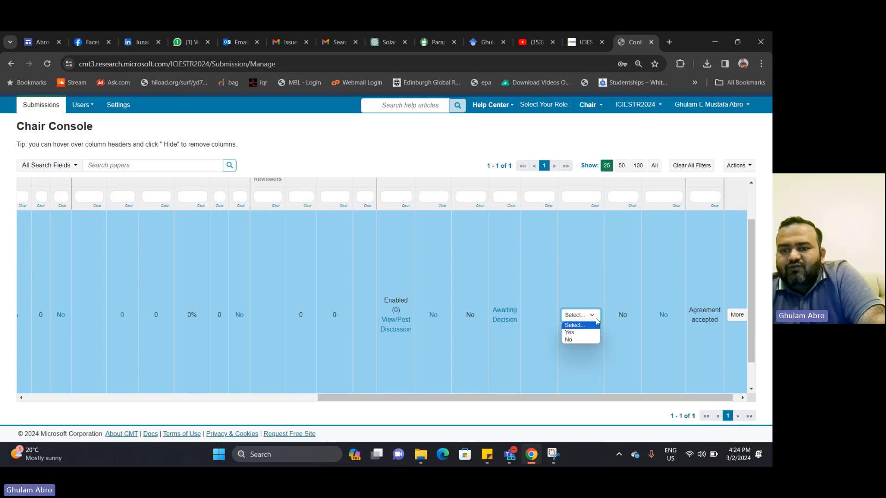
left_click(633, 287)
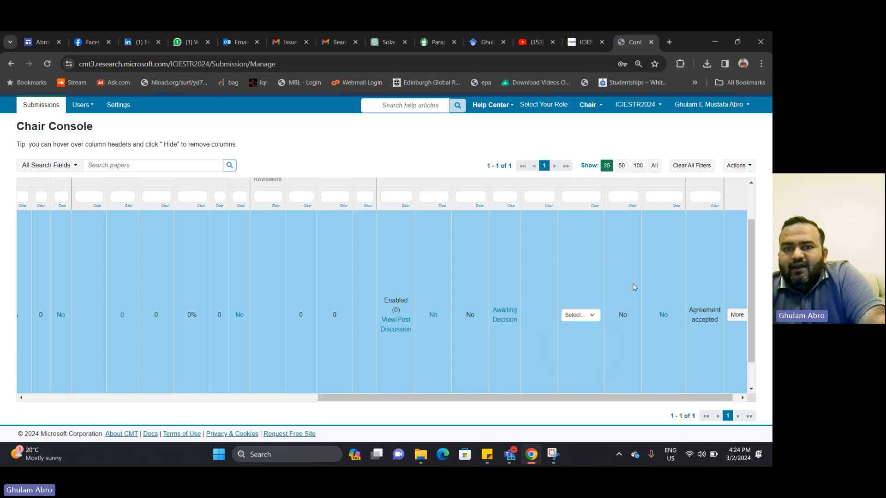